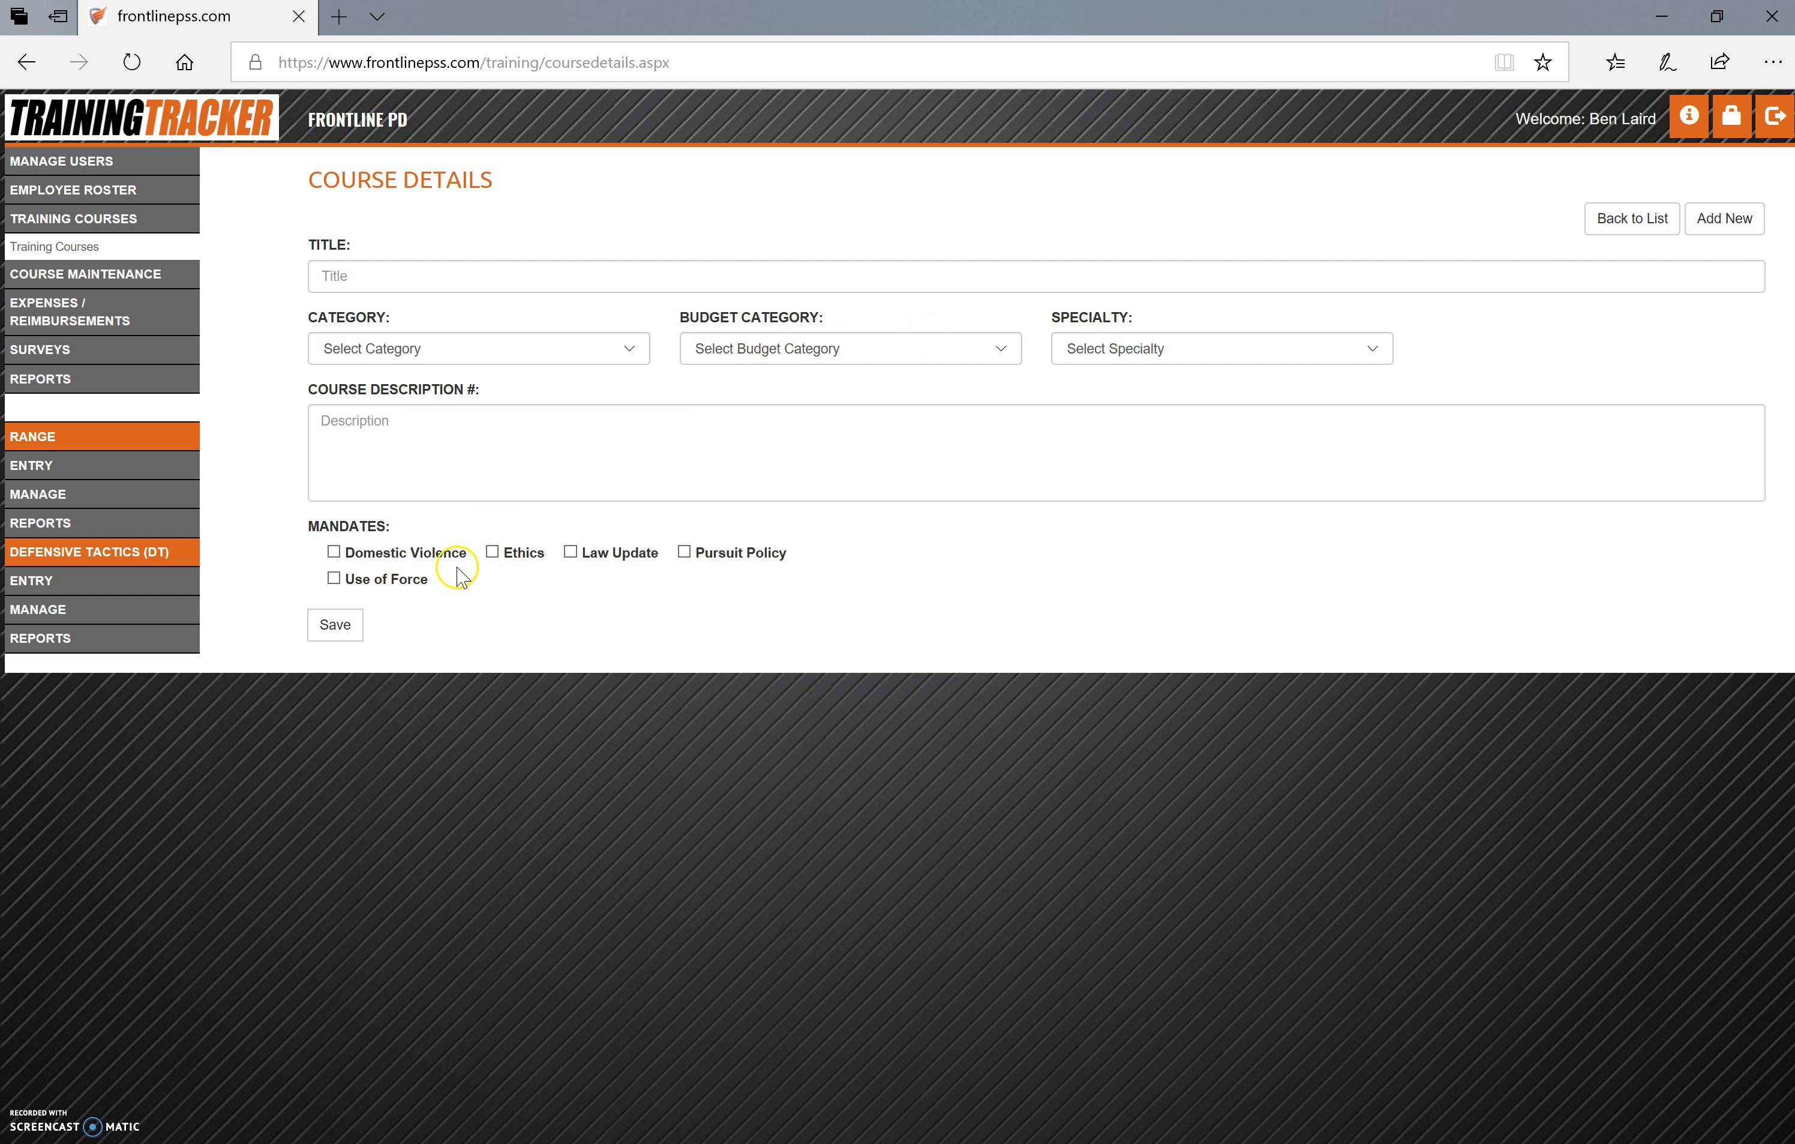
Review the course maintenance pages for categories, sponsors, mileage rates, mandates with their year options, and budget categories
click(78, 275)
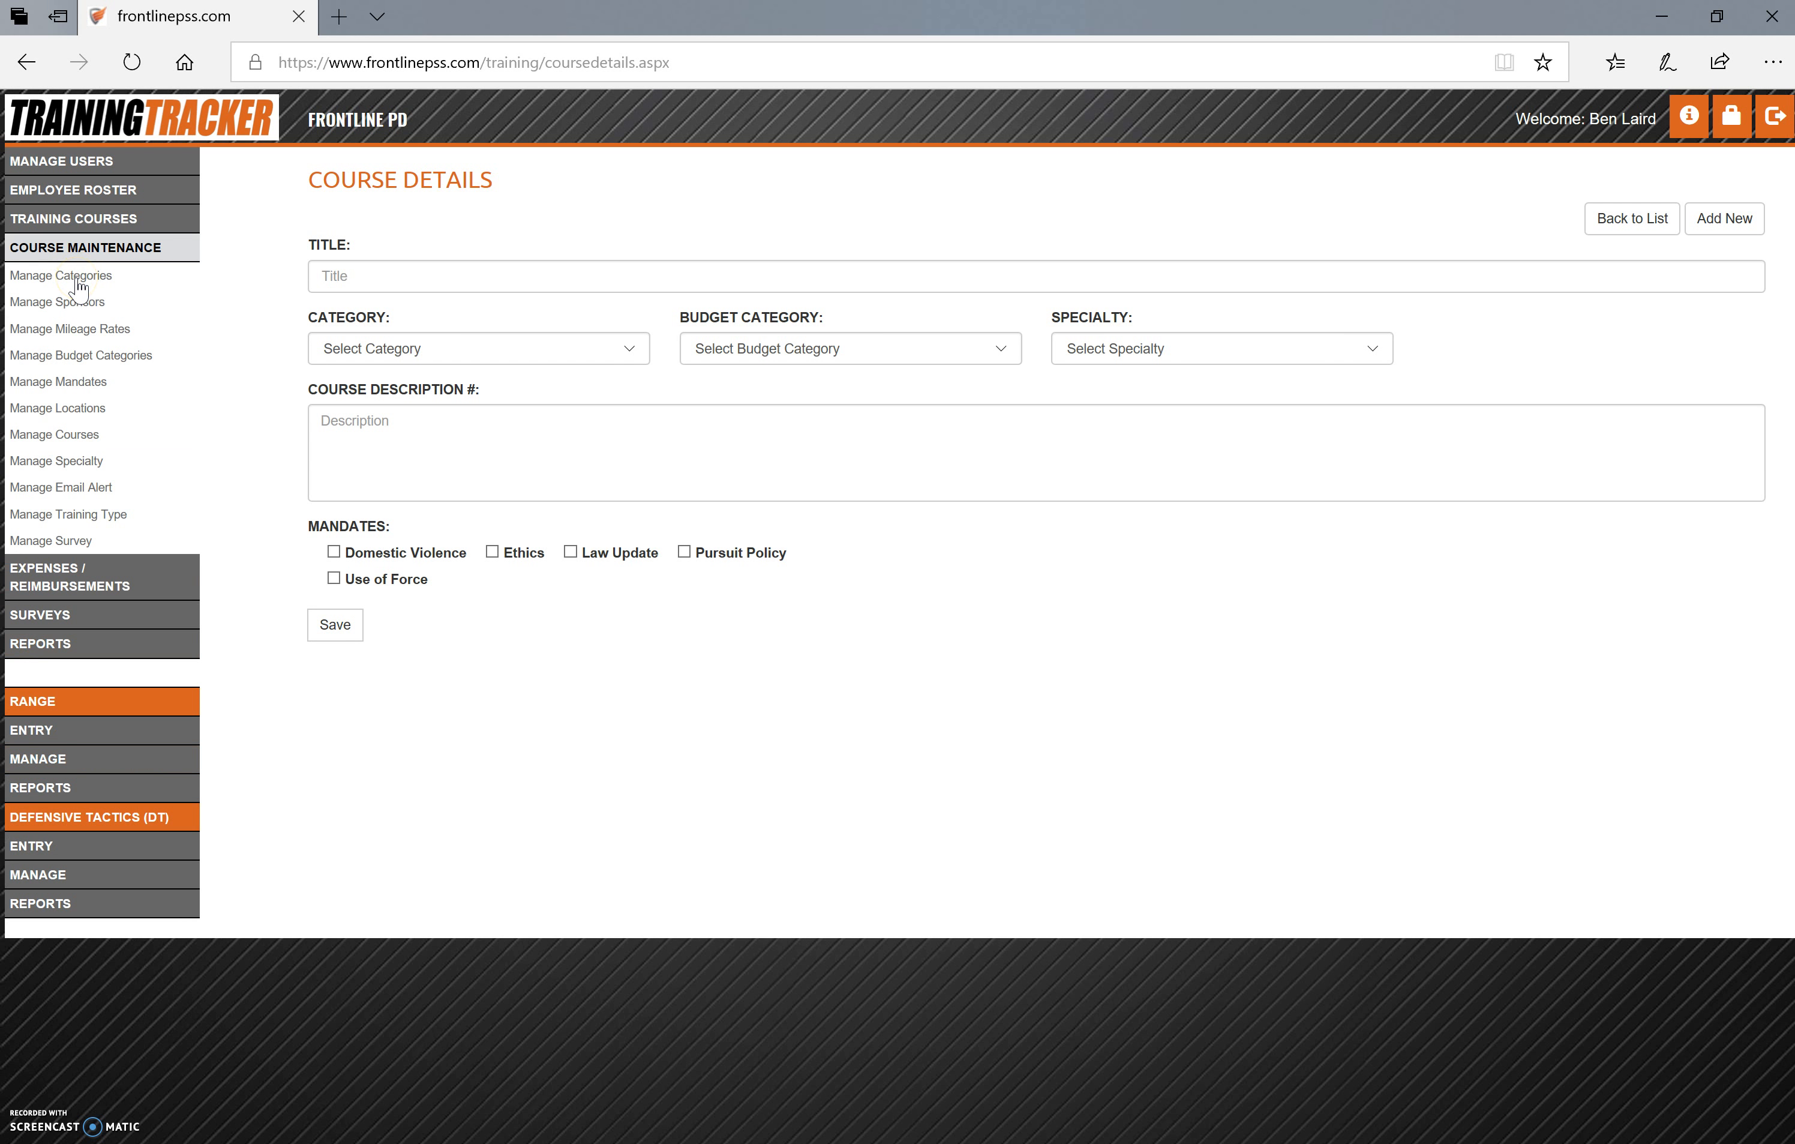
click(78, 282)
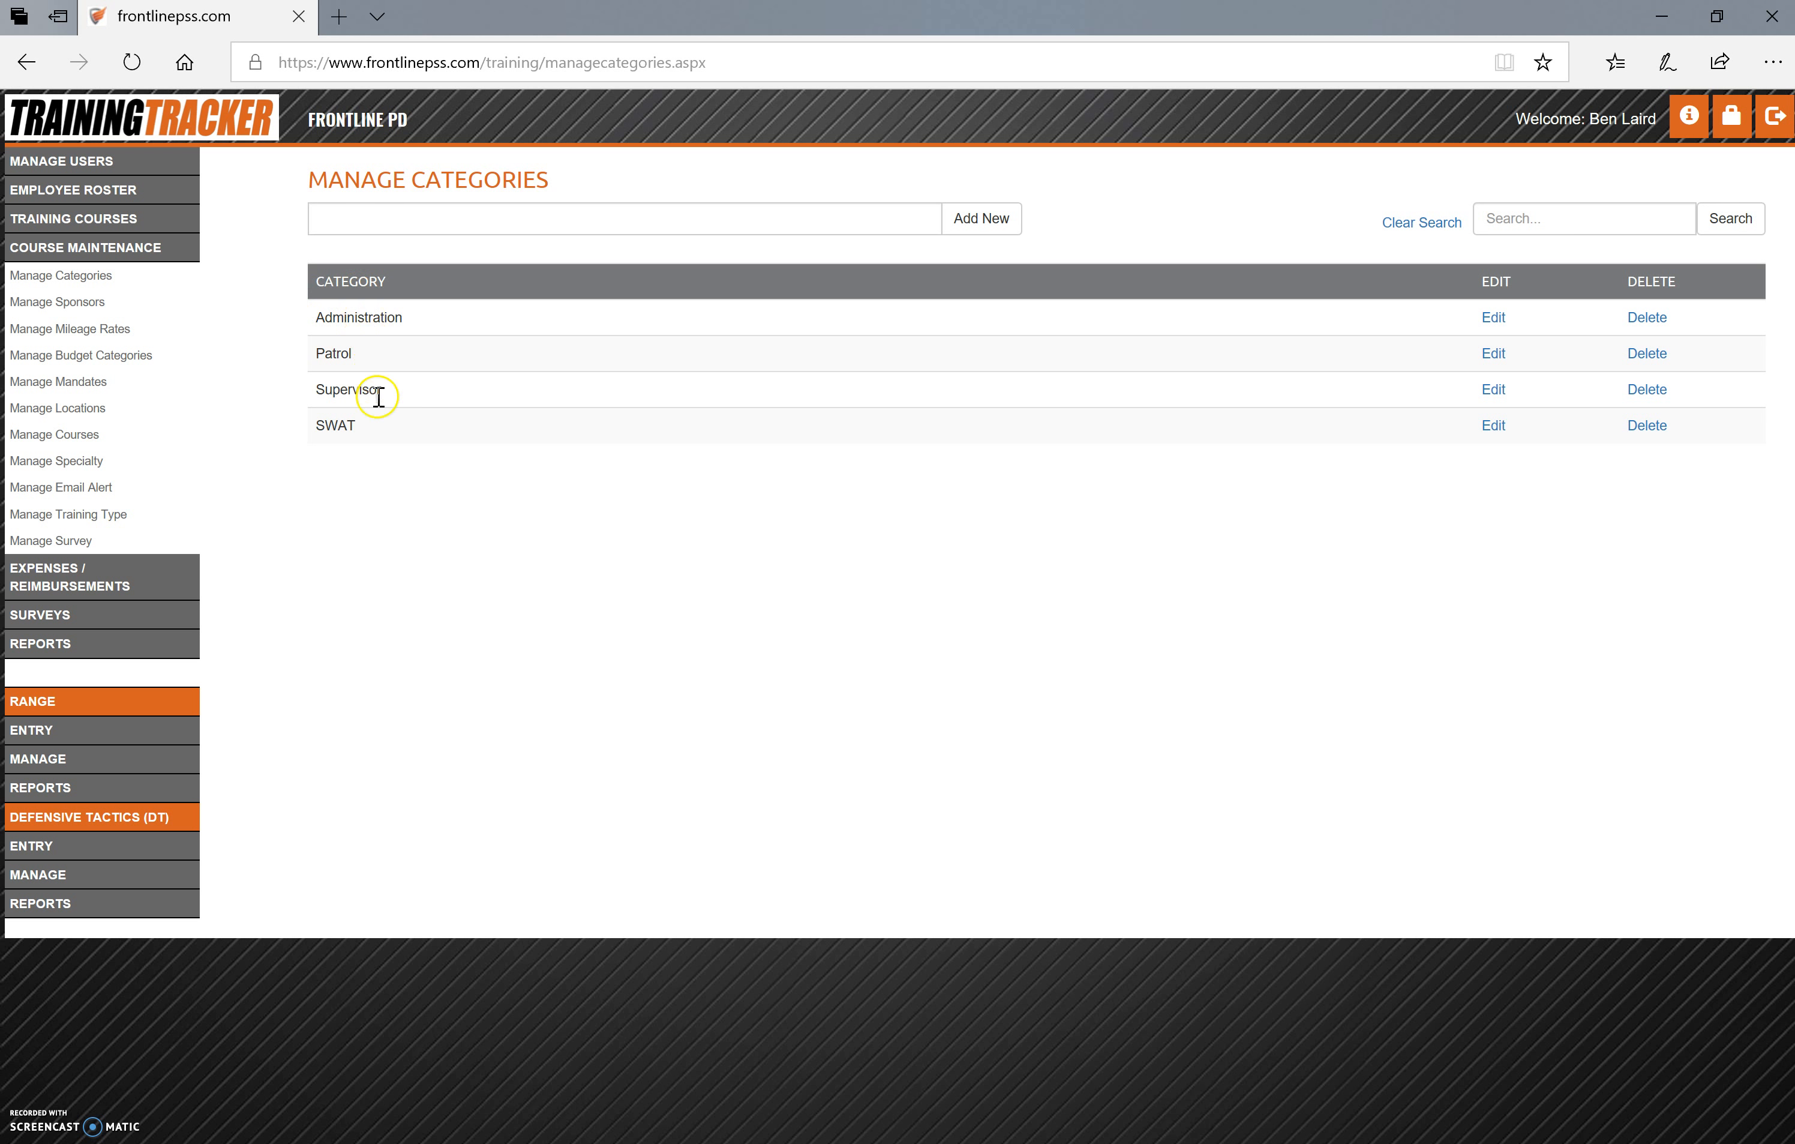
click(101, 309)
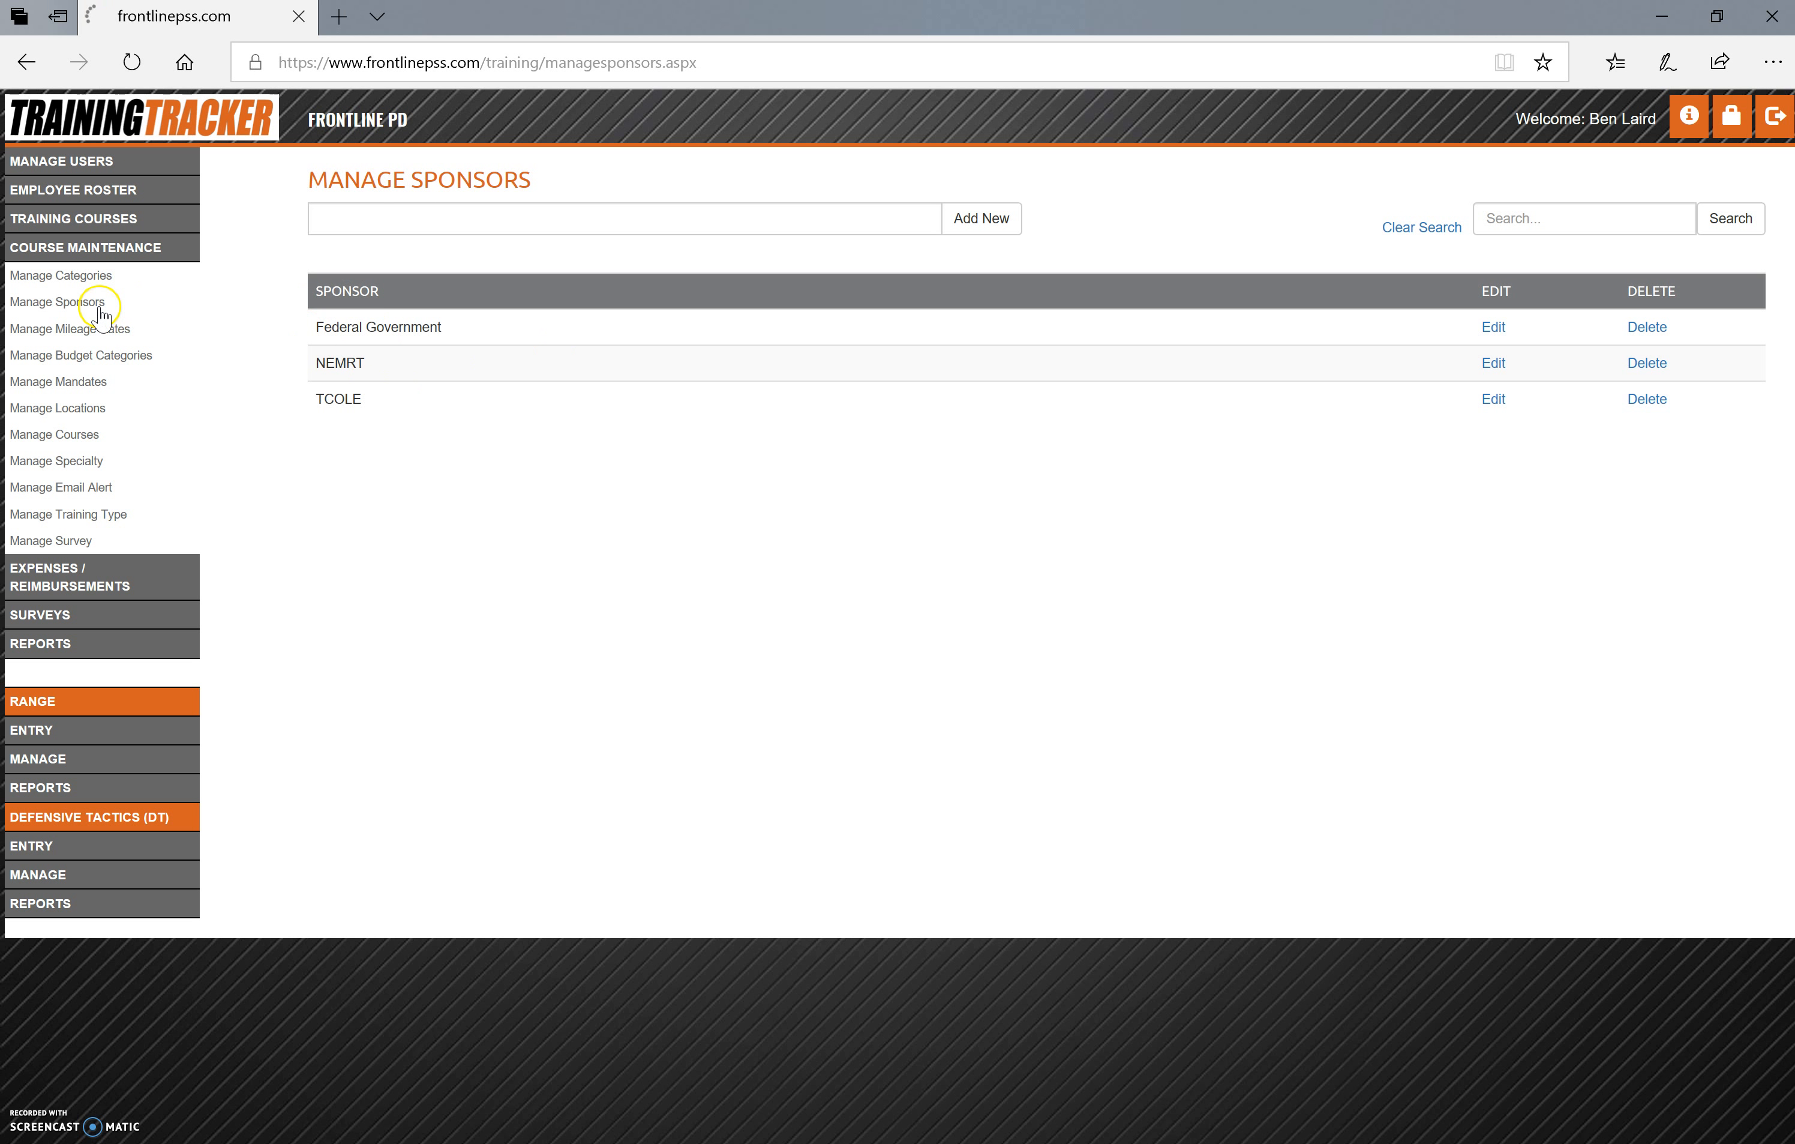
click(96, 332)
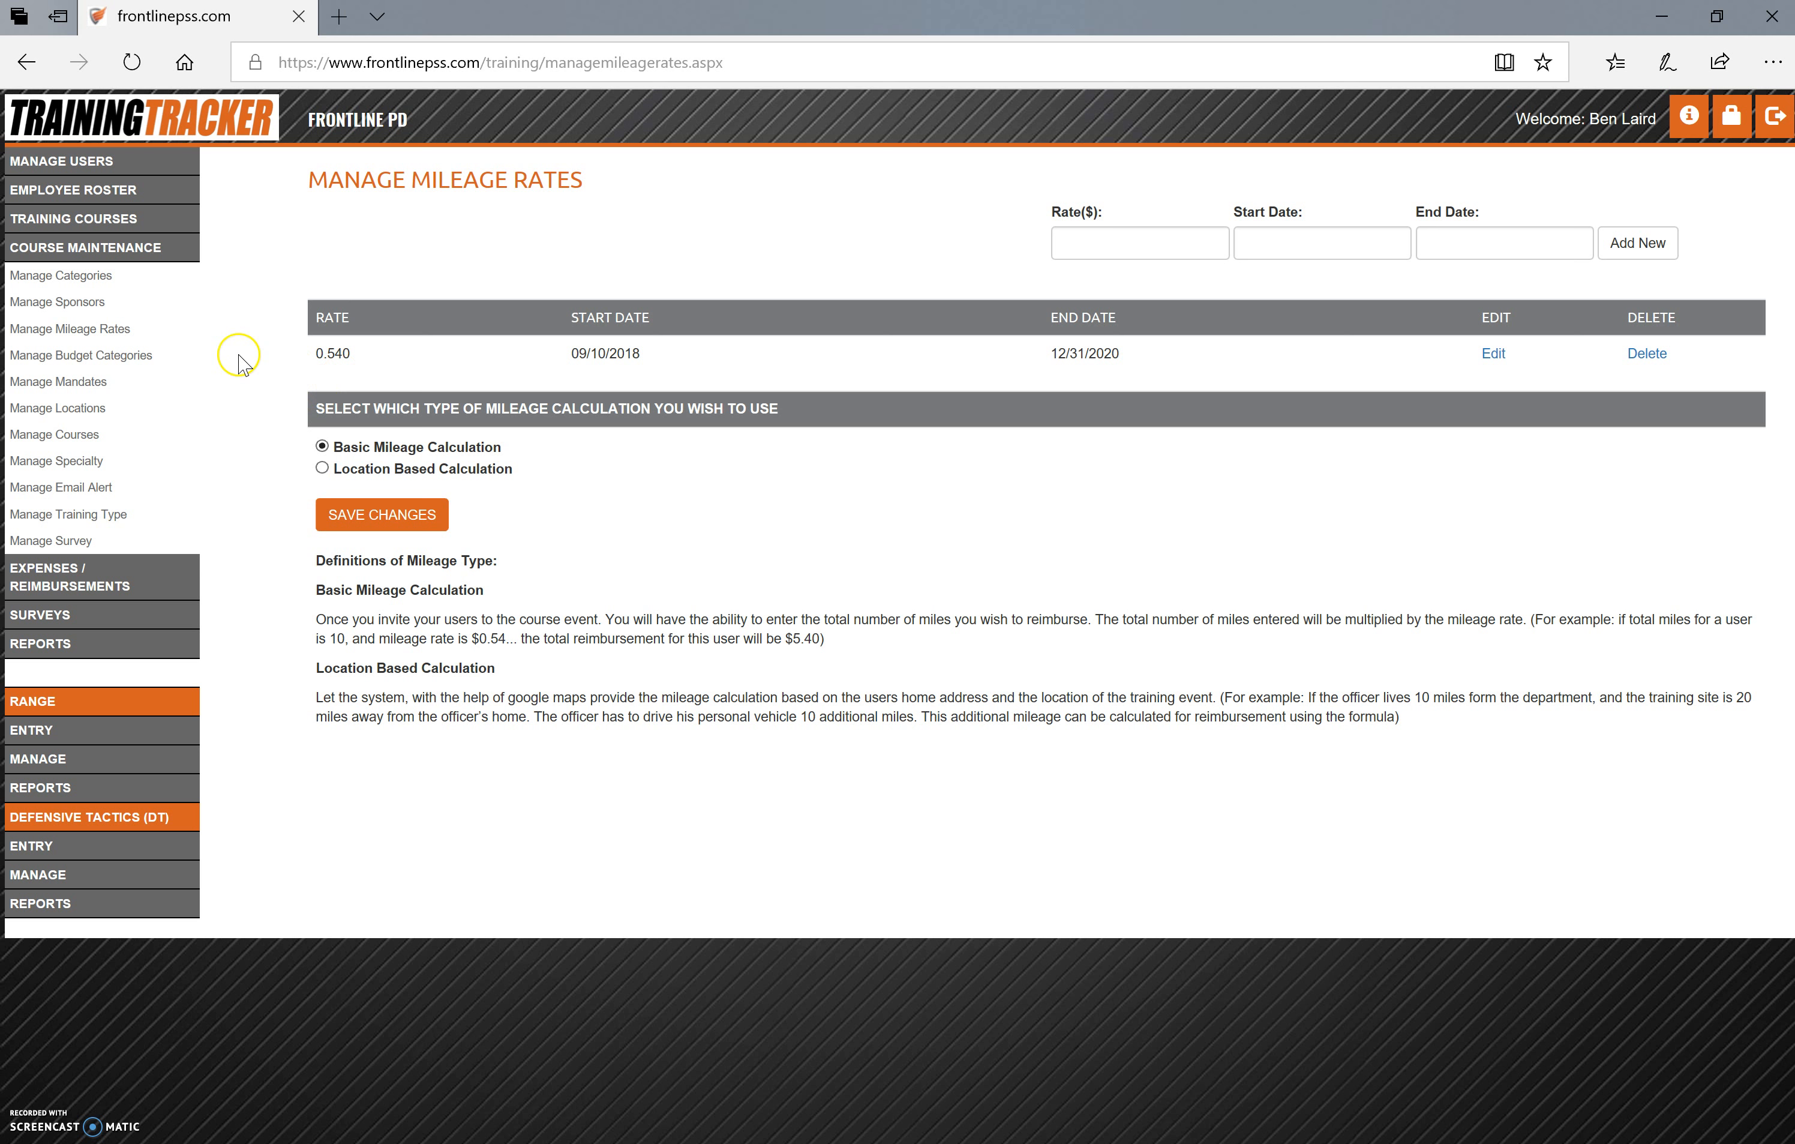
click(100, 386)
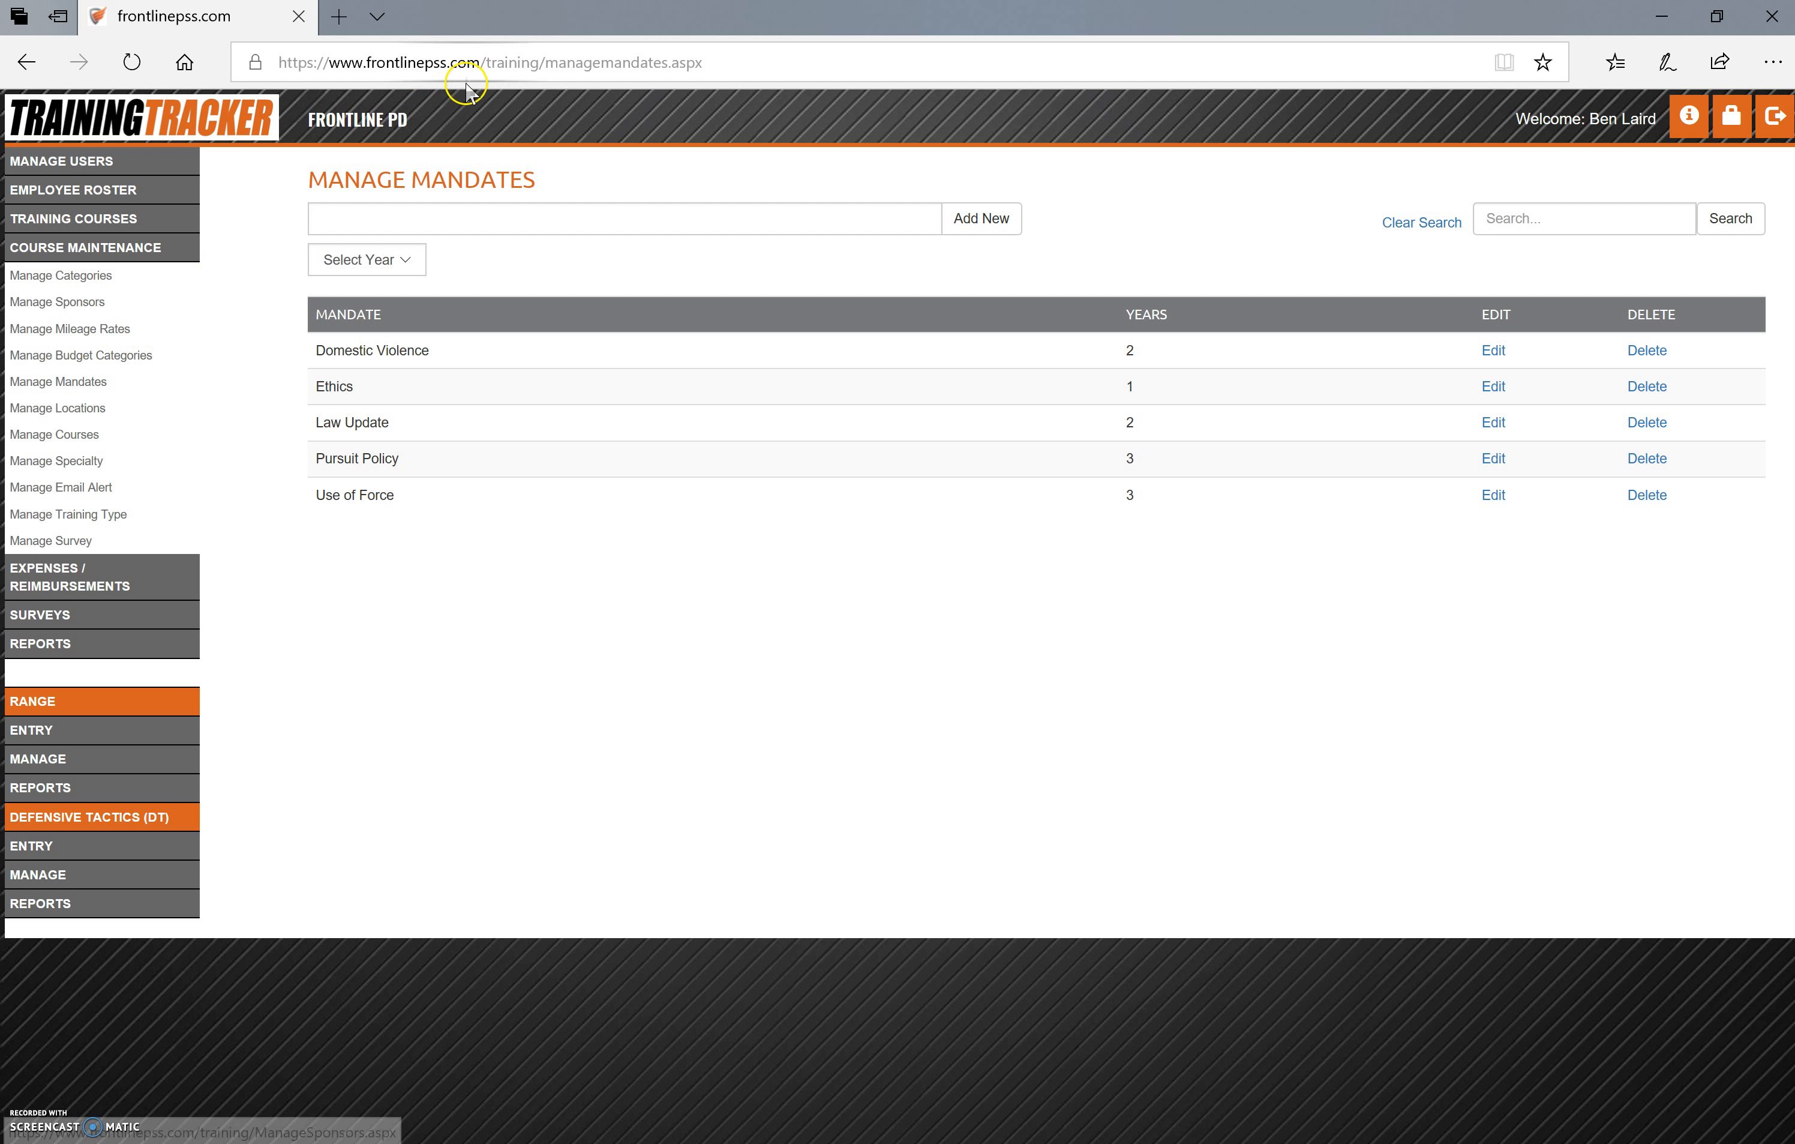
click(417, 259)
click(613, 330)
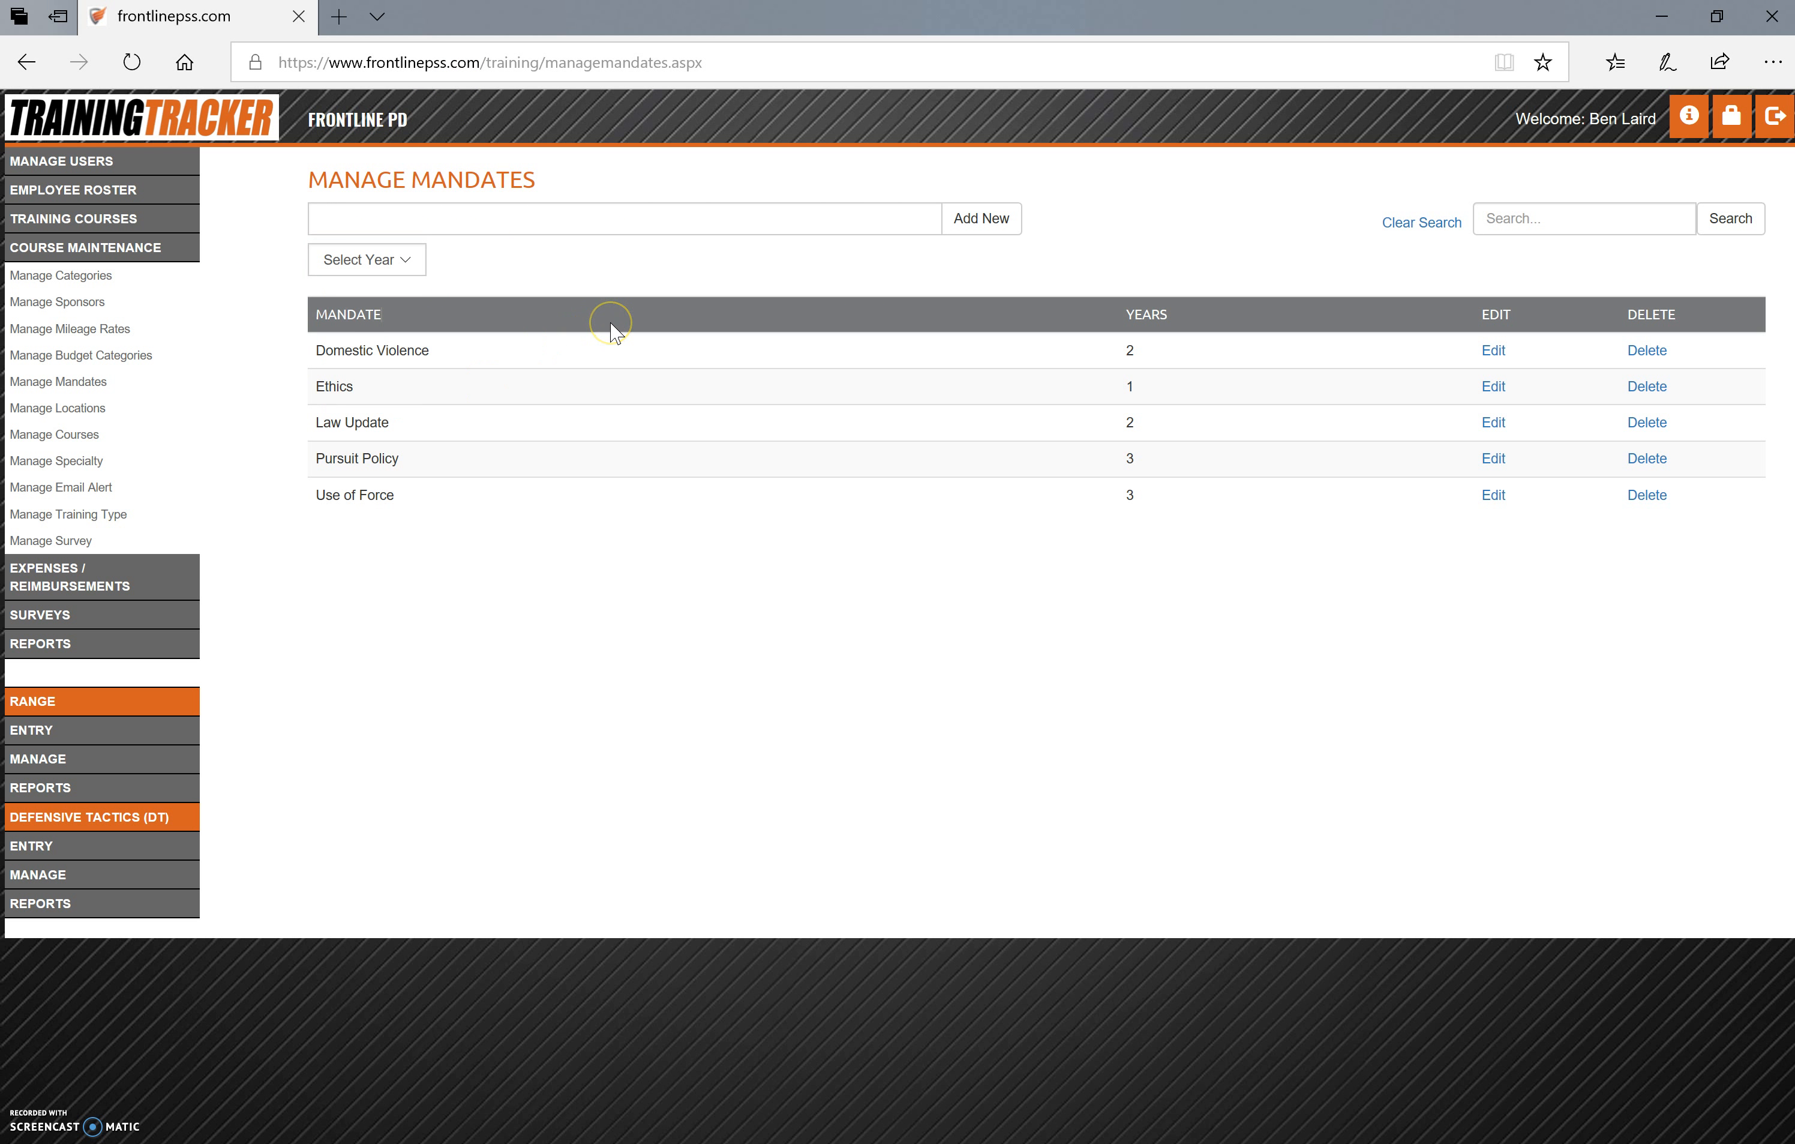
click(134, 355)
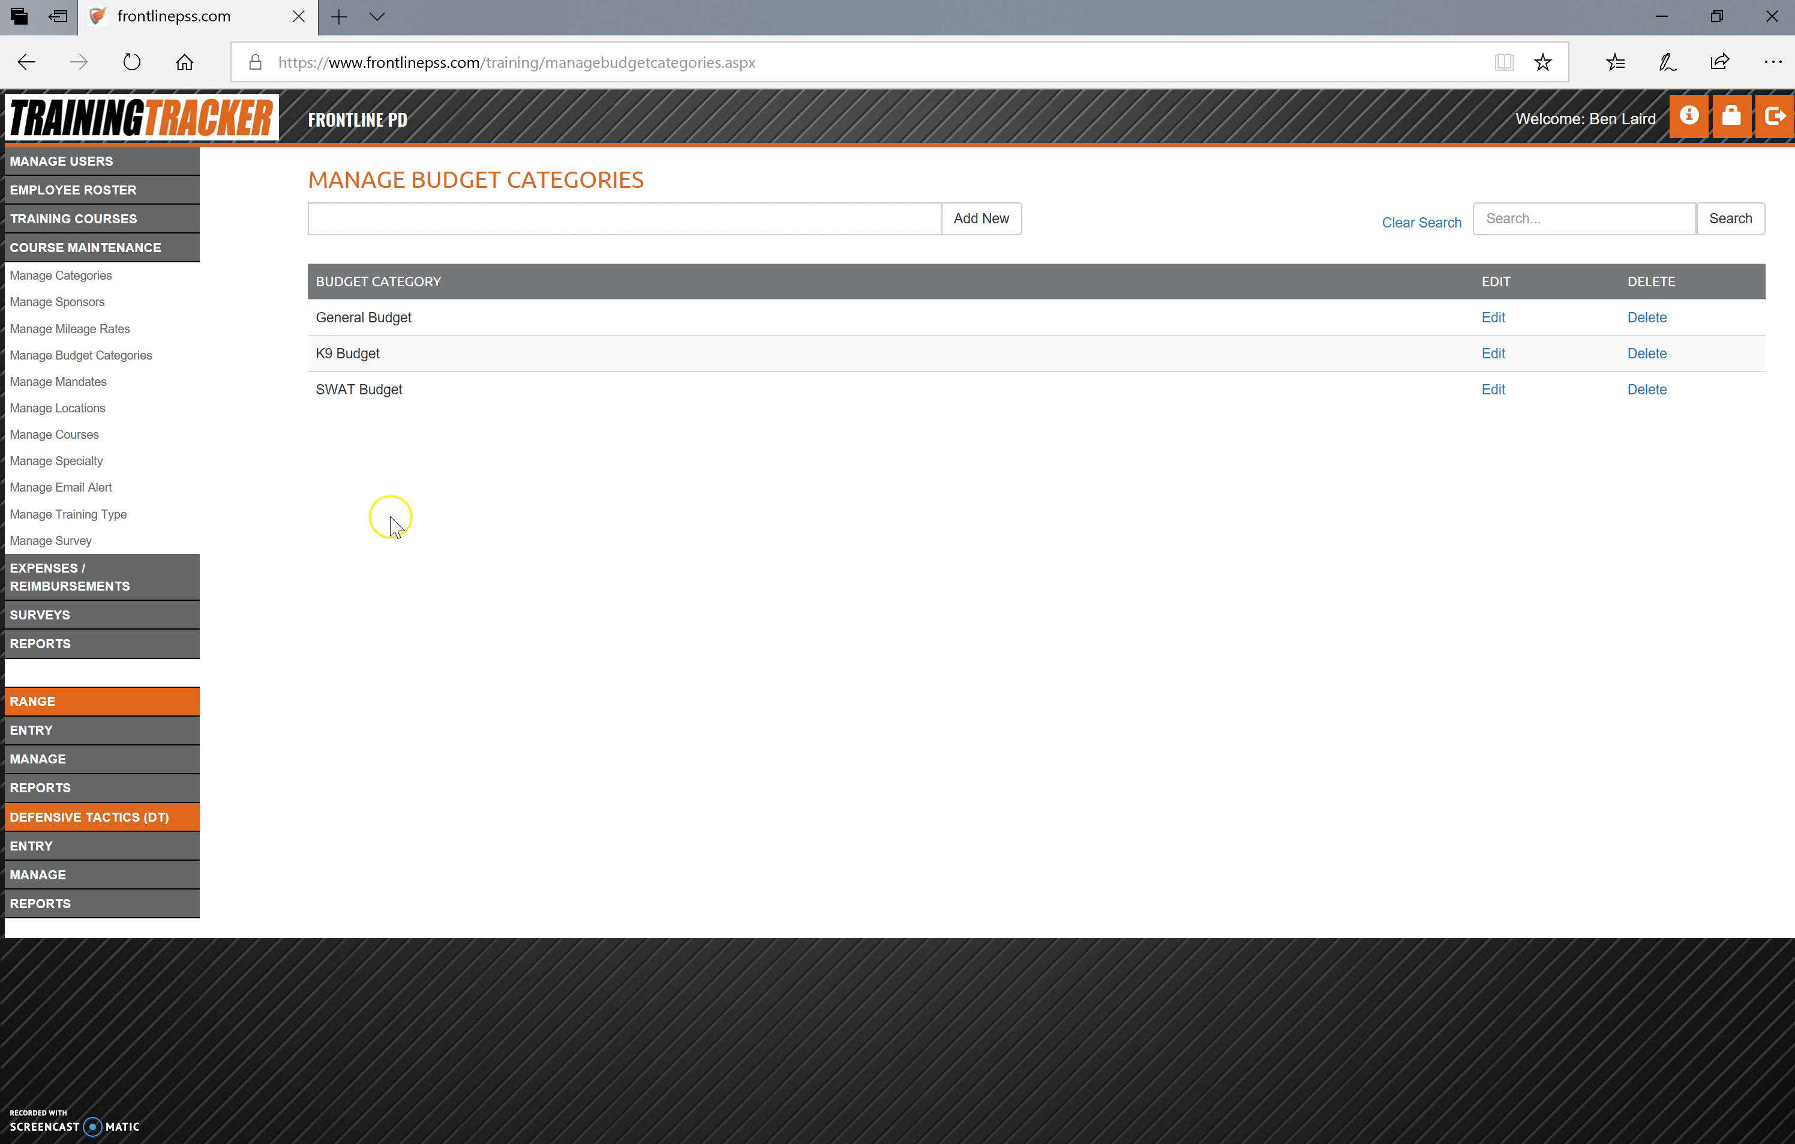
Review the locations, courses, blank course form, specialties, training types and survey settings, including the Did Not Attend alert e-mail
click(63, 411)
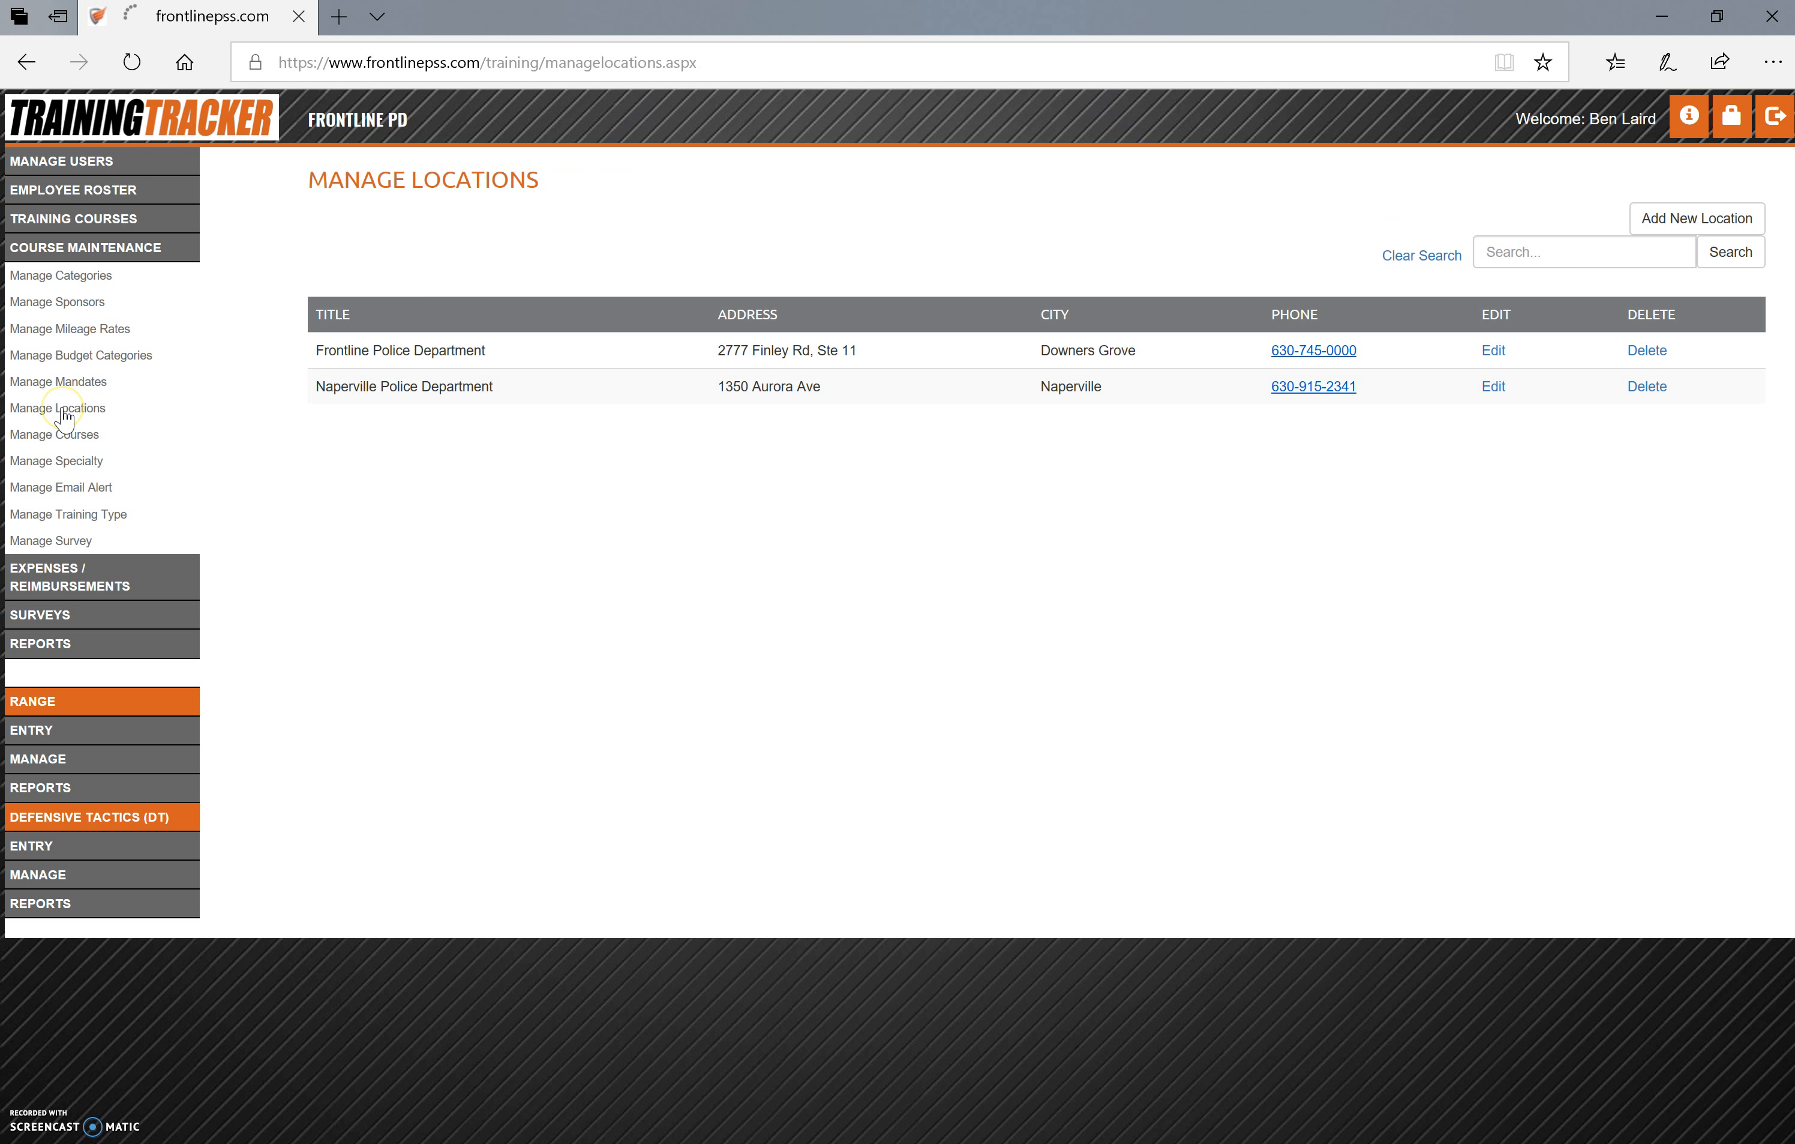
click(67, 435)
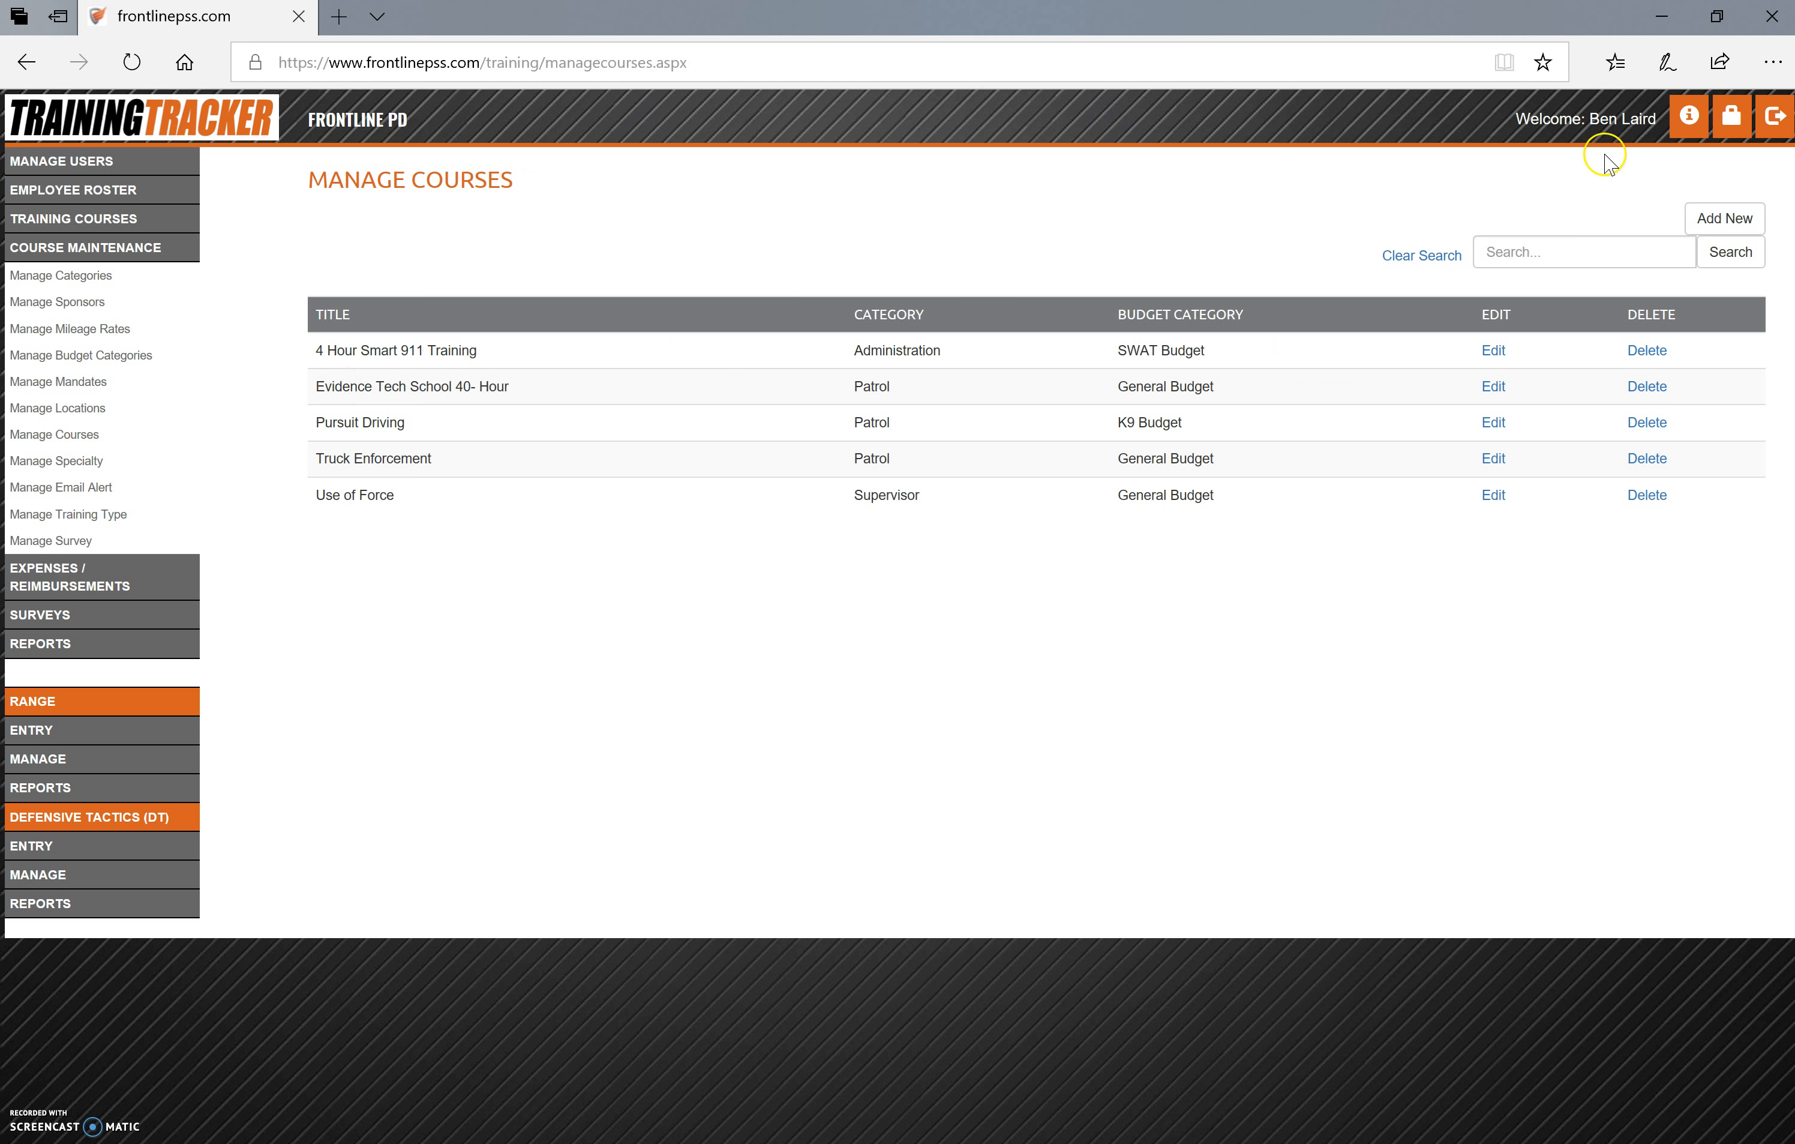
click(1724, 218)
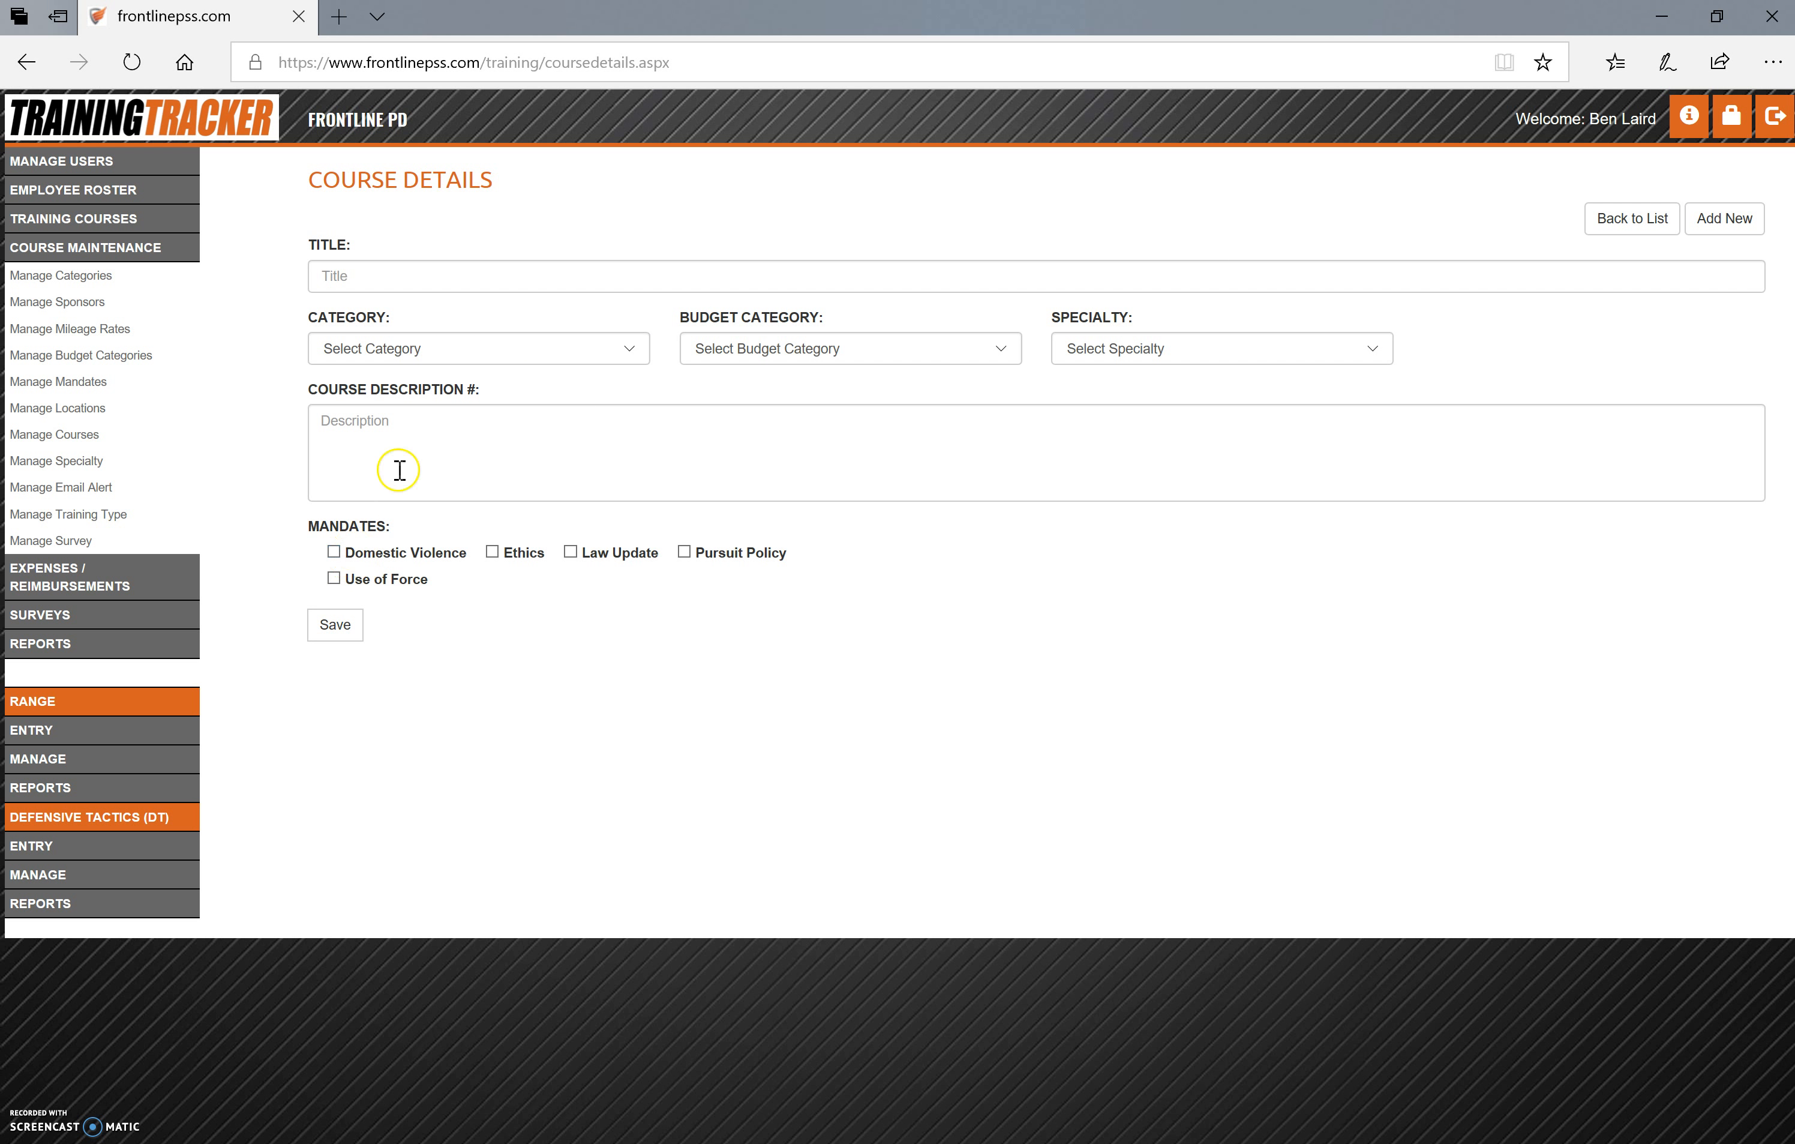
click(108, 461)
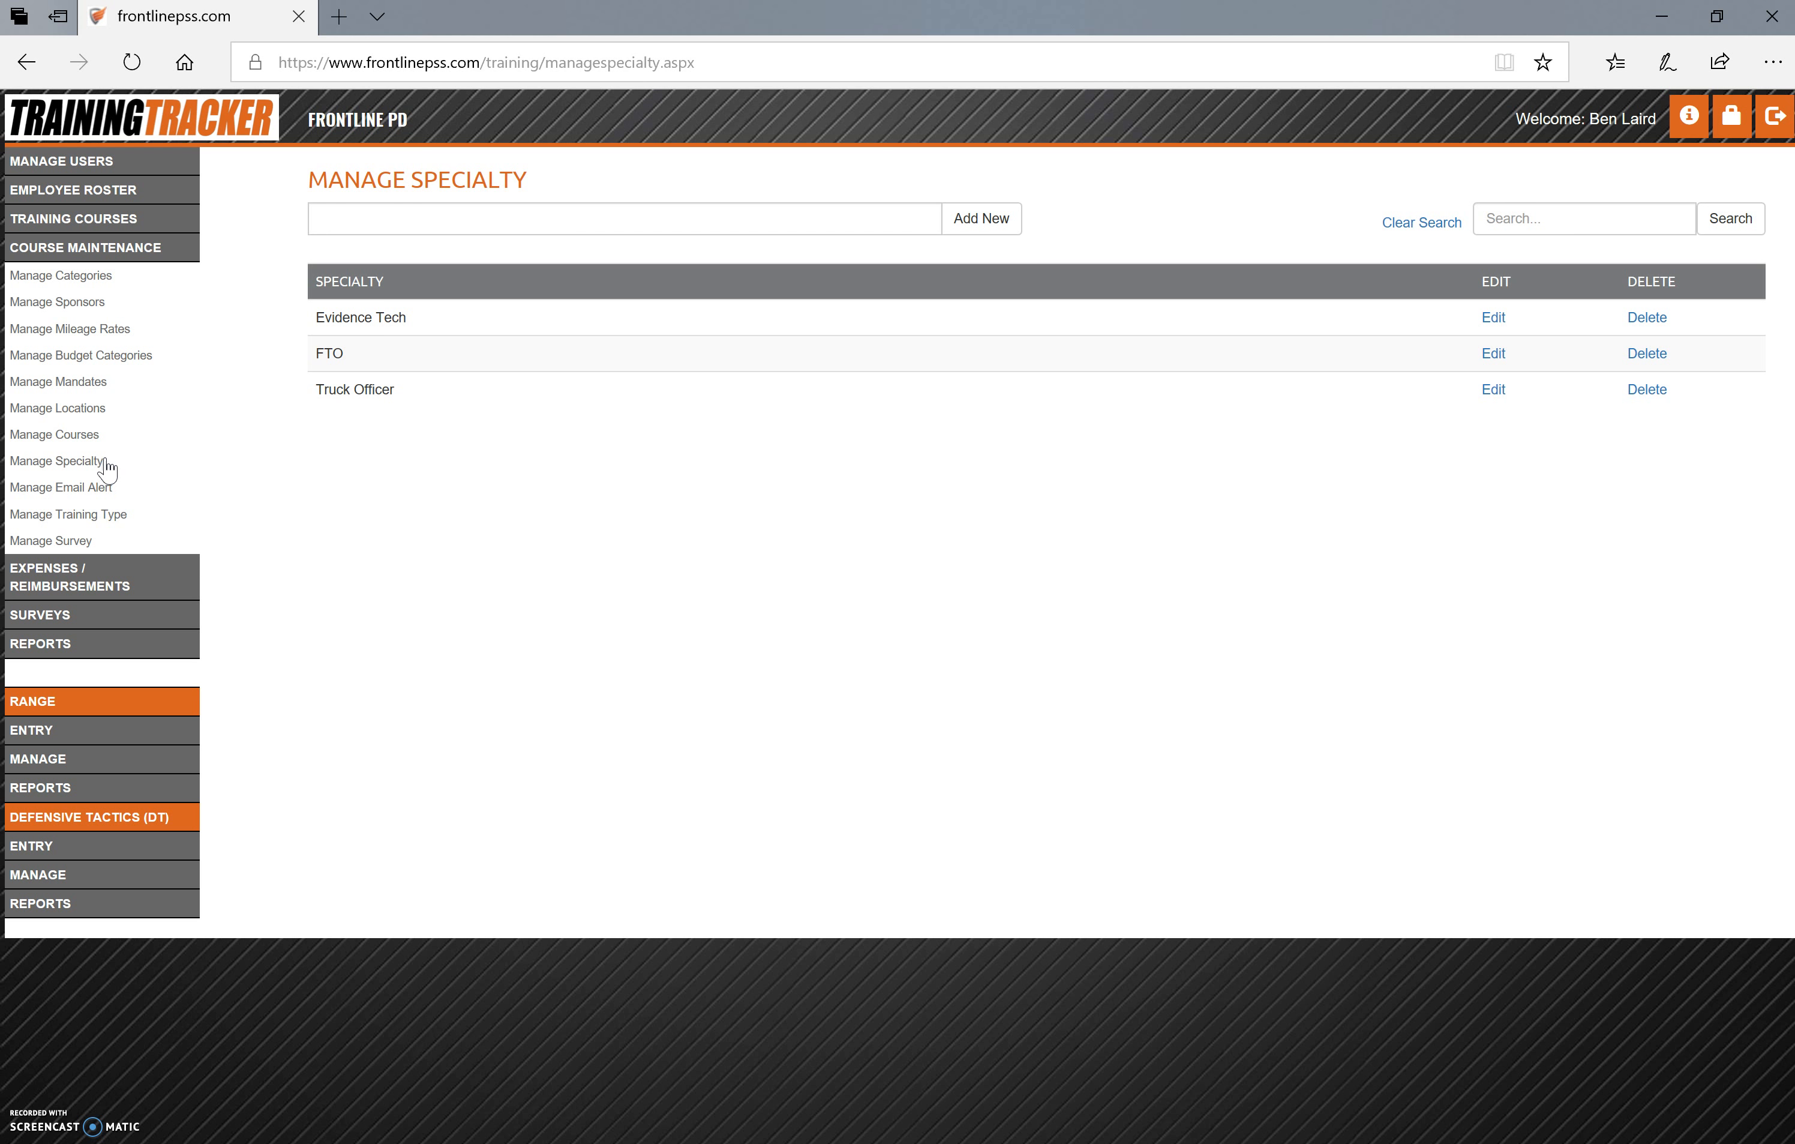
click(98, 521)
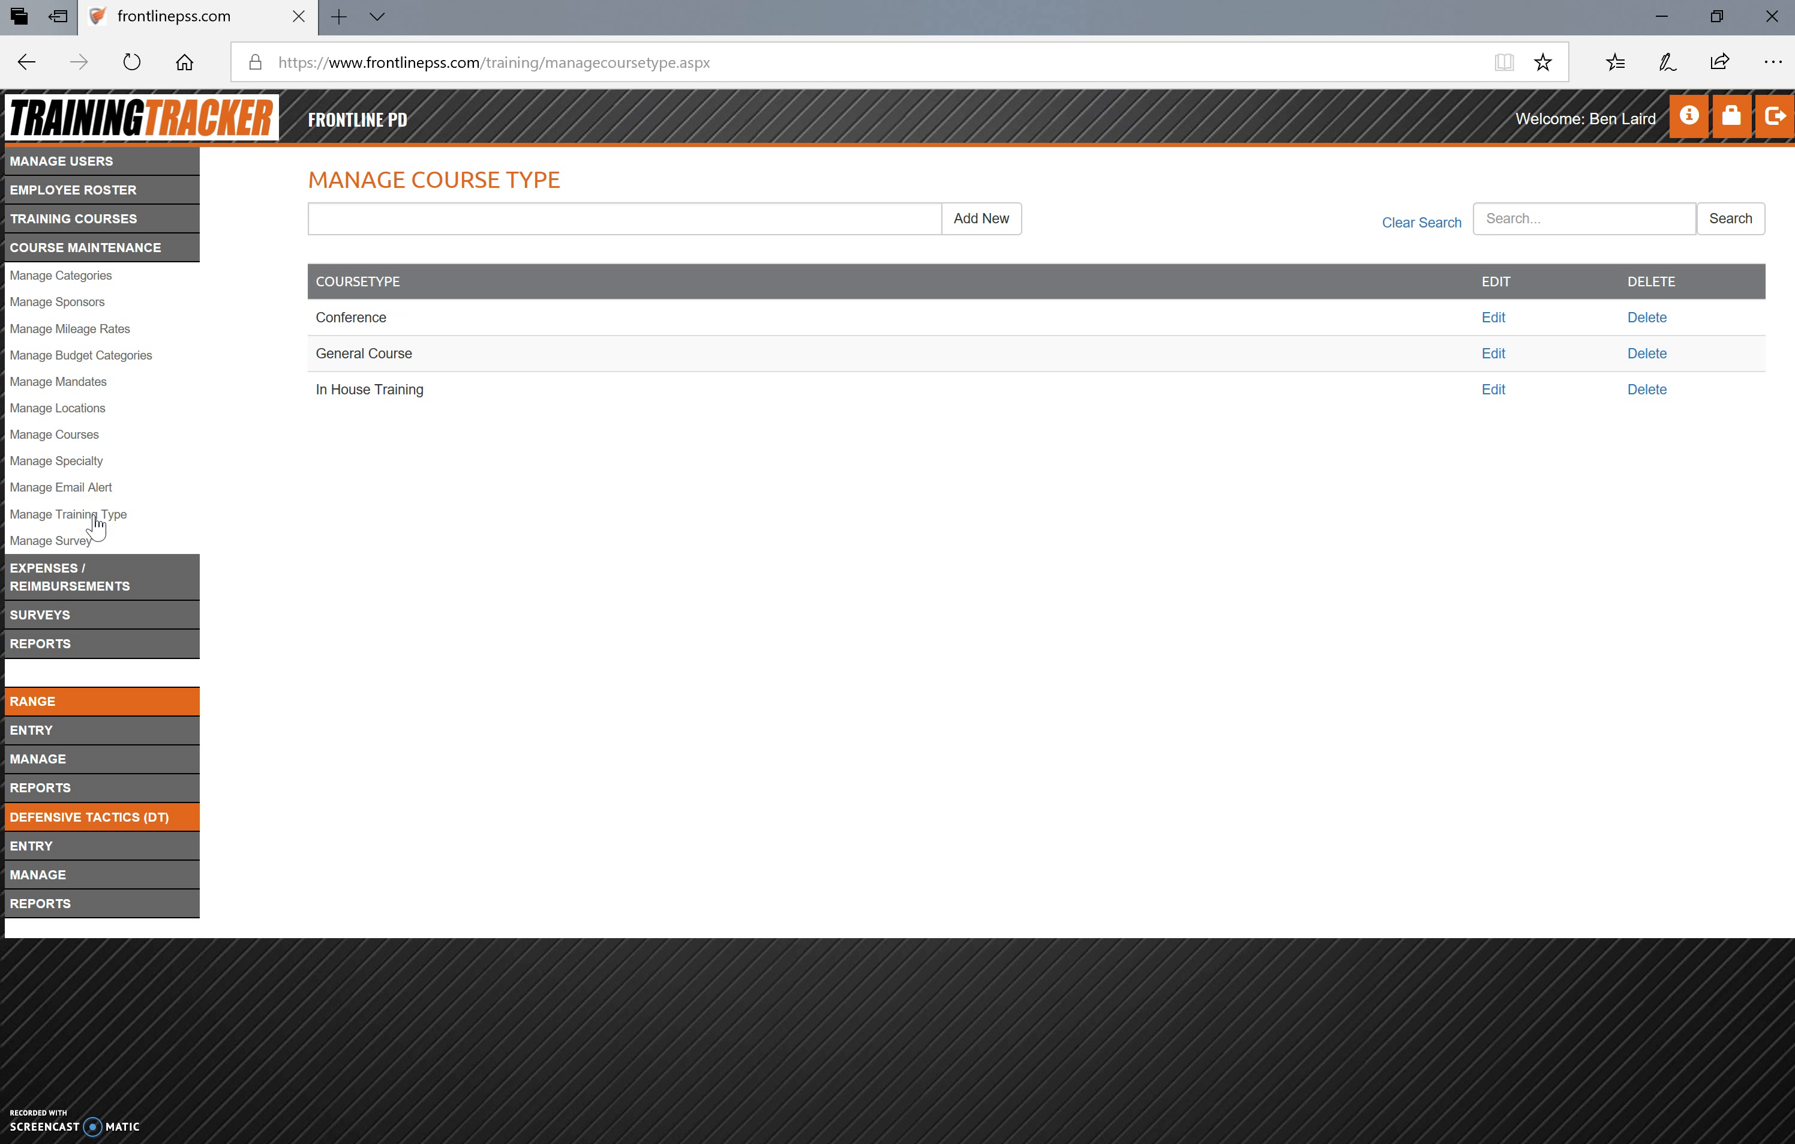
click(95, 542)
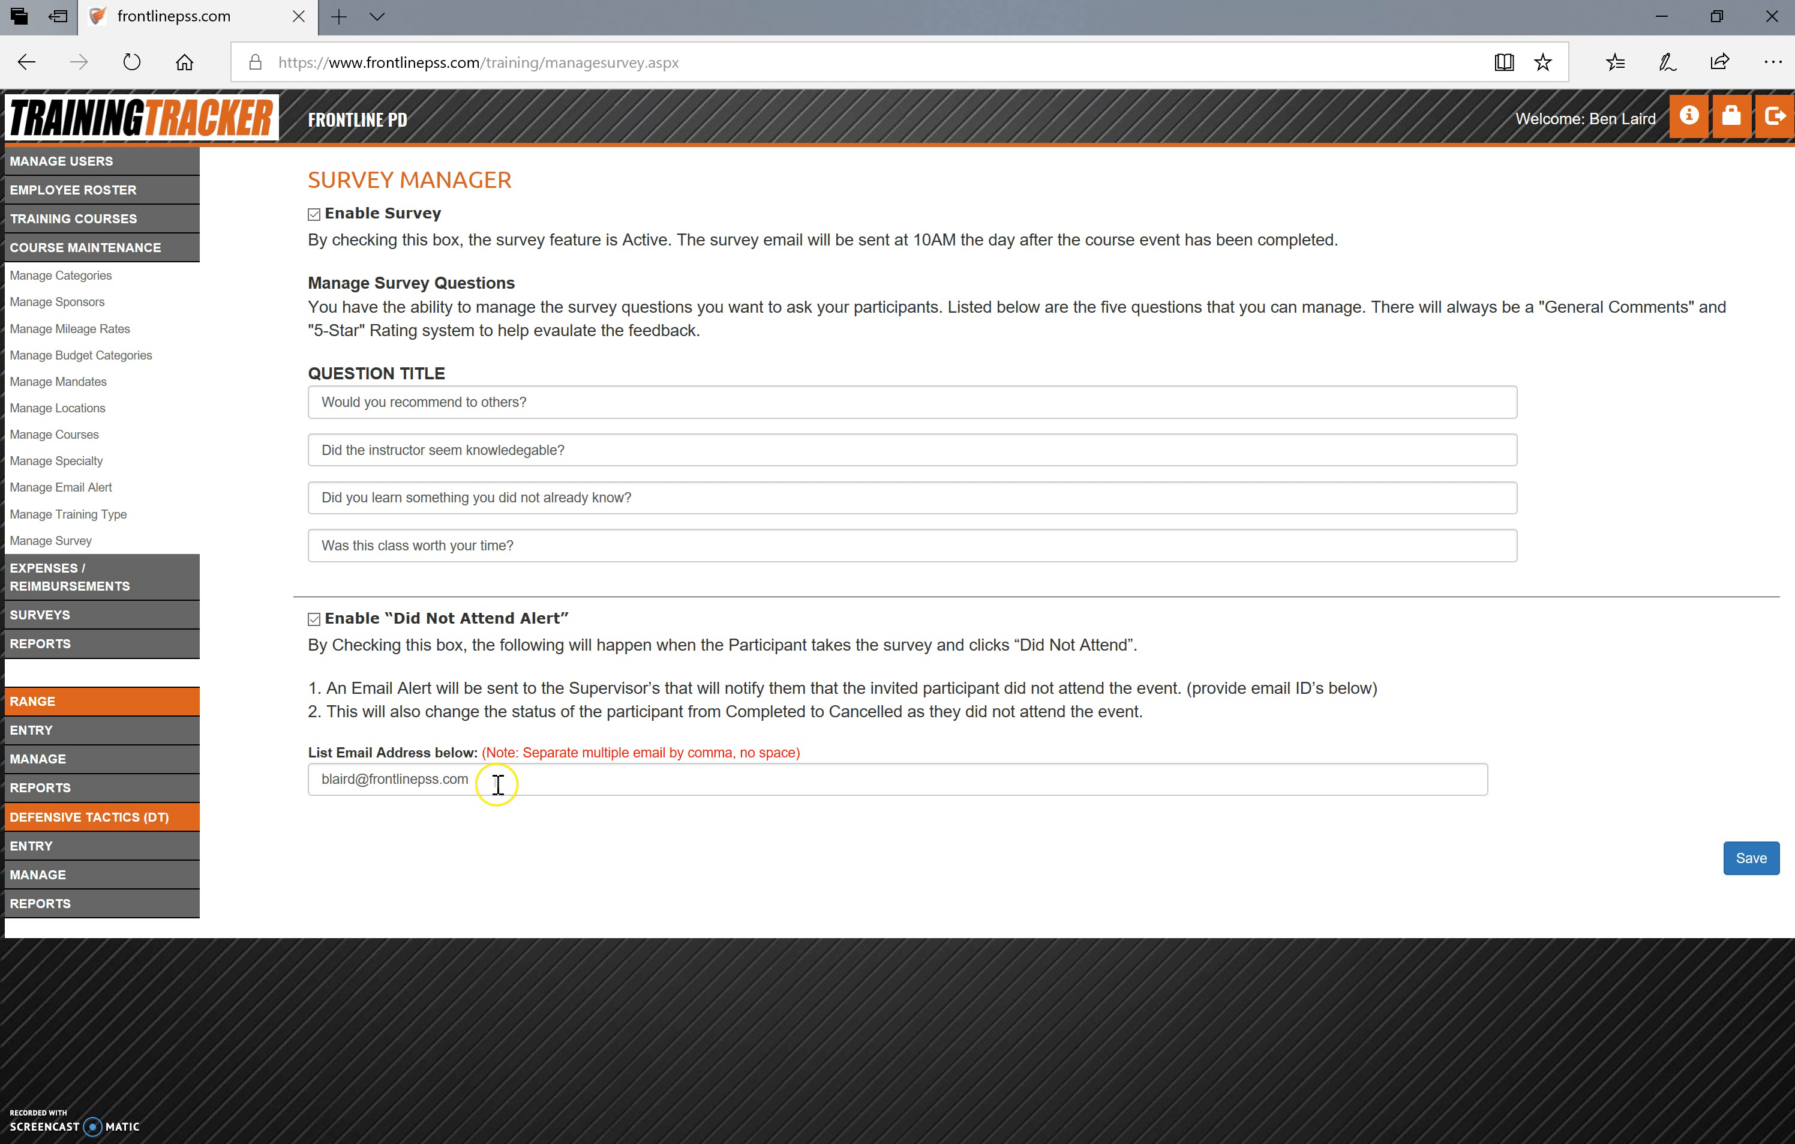
drag(498, 785, 320, 789)
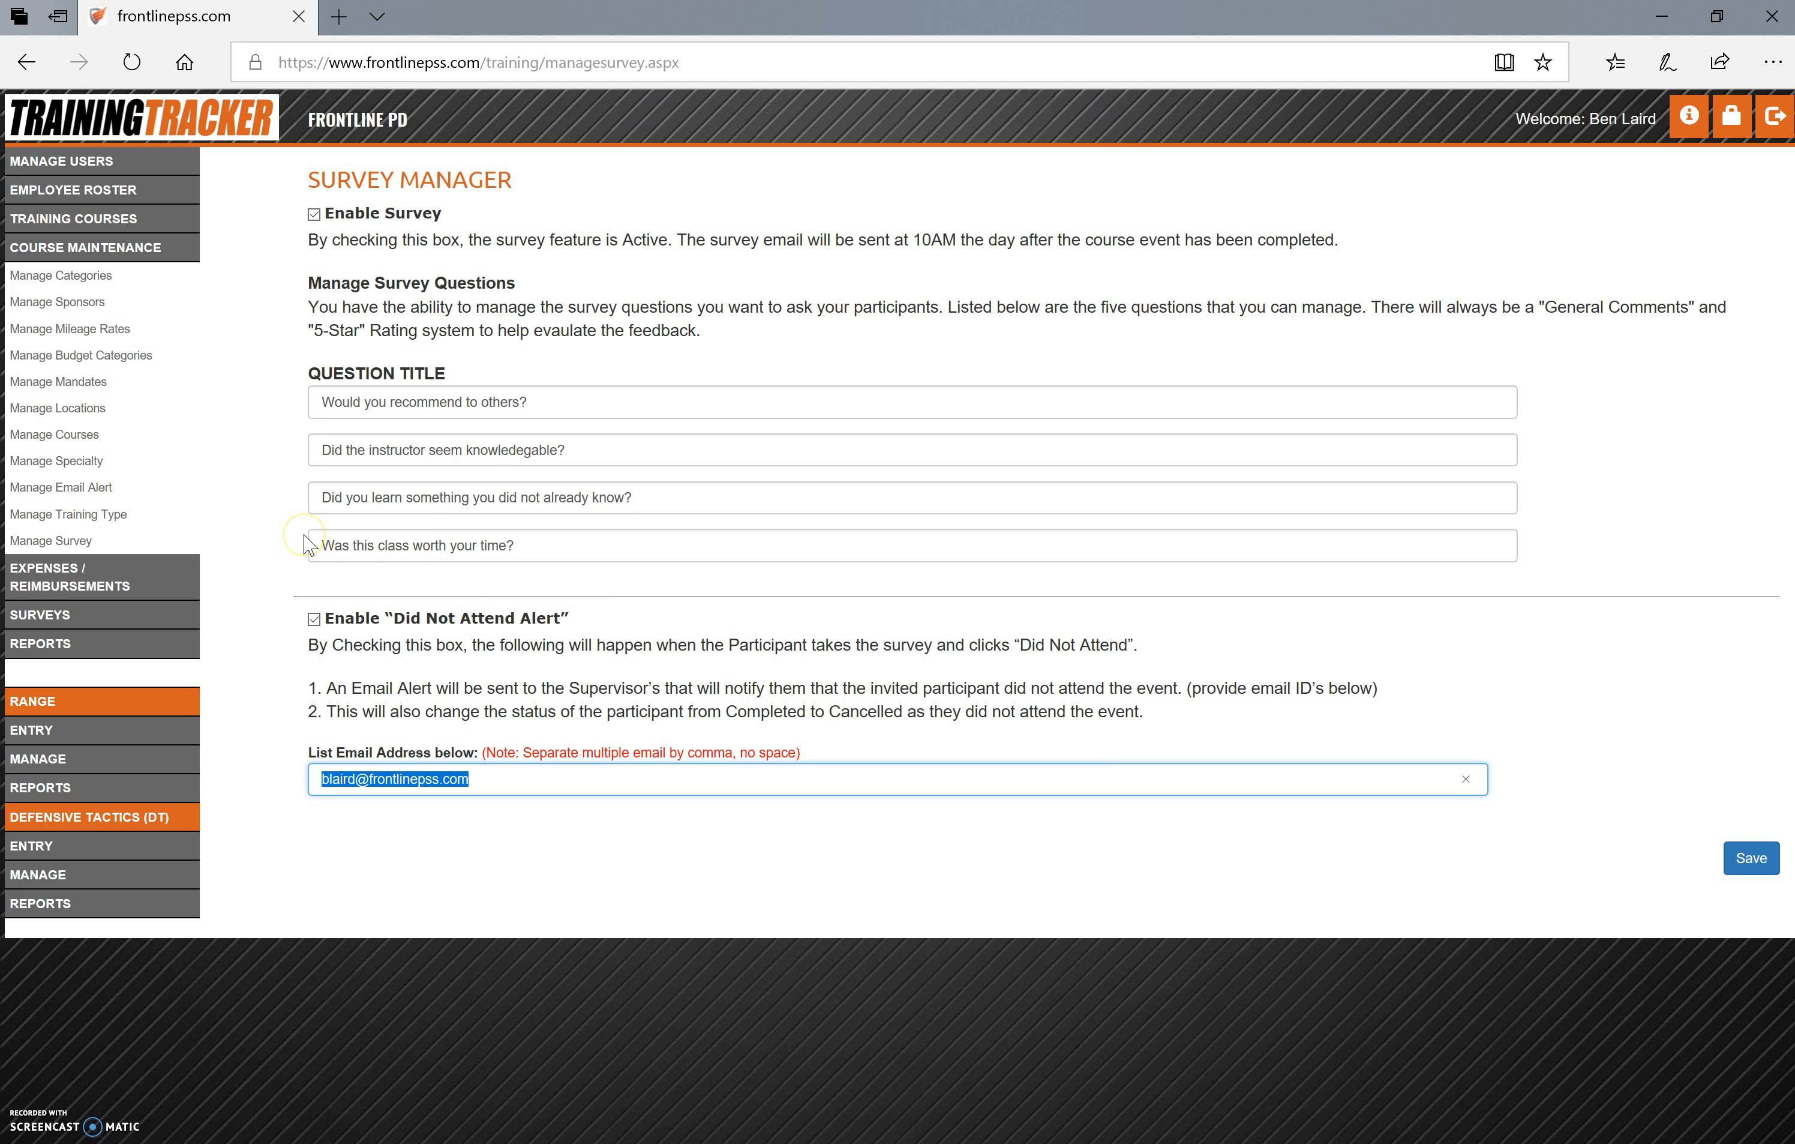
Start a new course event for the Pursuit Driving training course
click(88, 220)
click(89, 245)
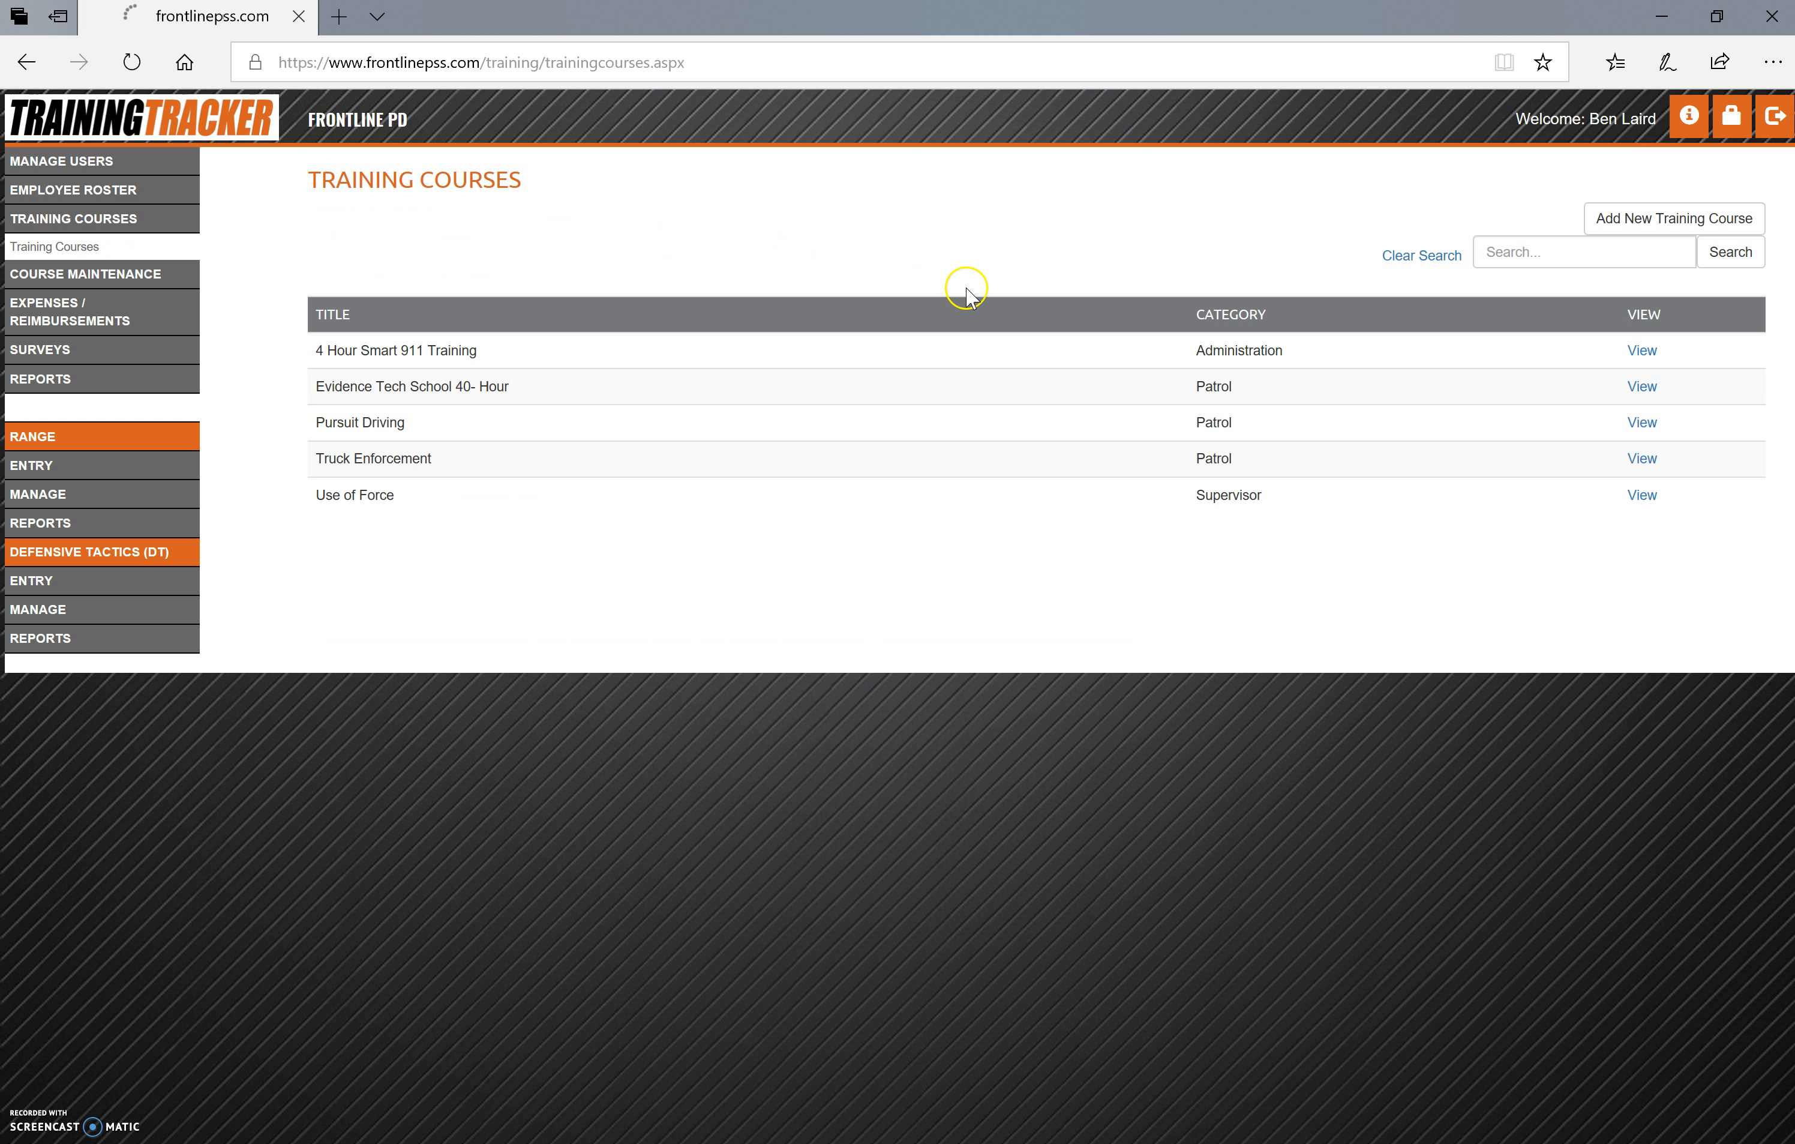
click(1644, 422)
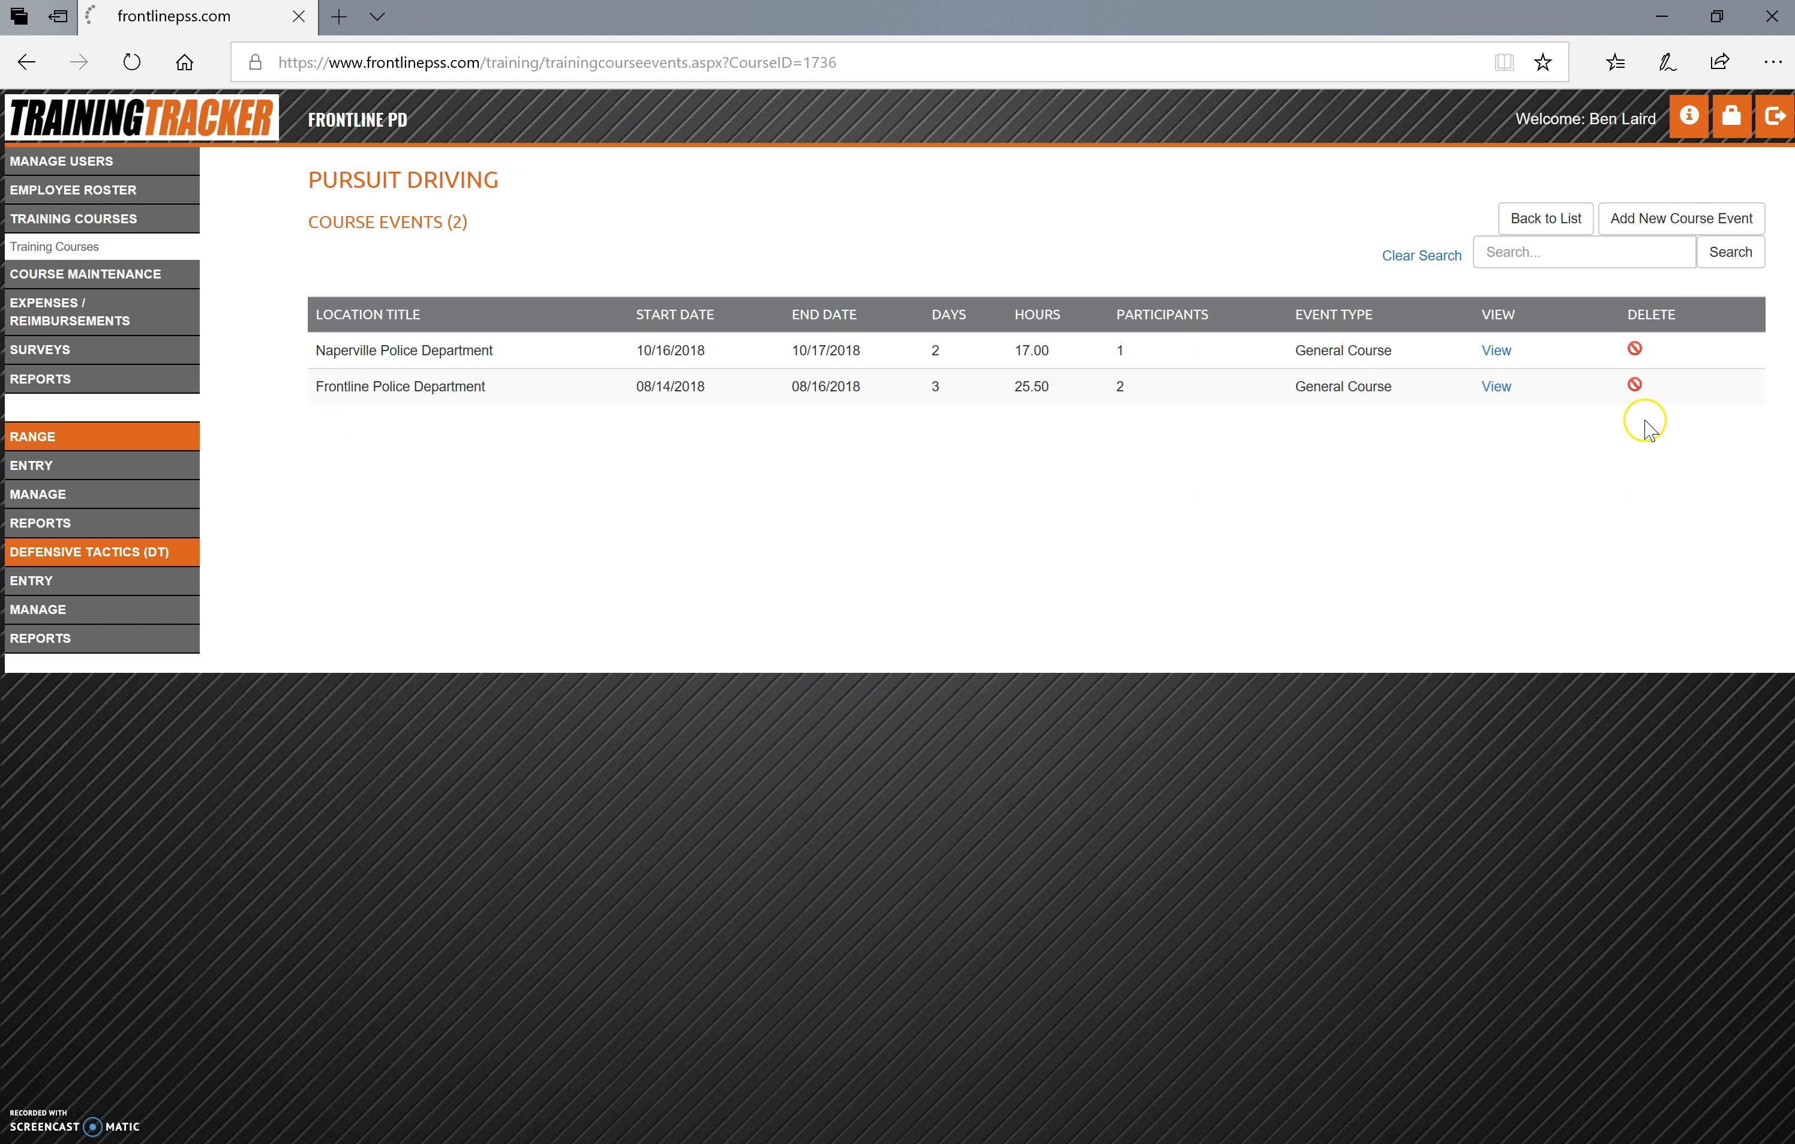
click(1675, 214)
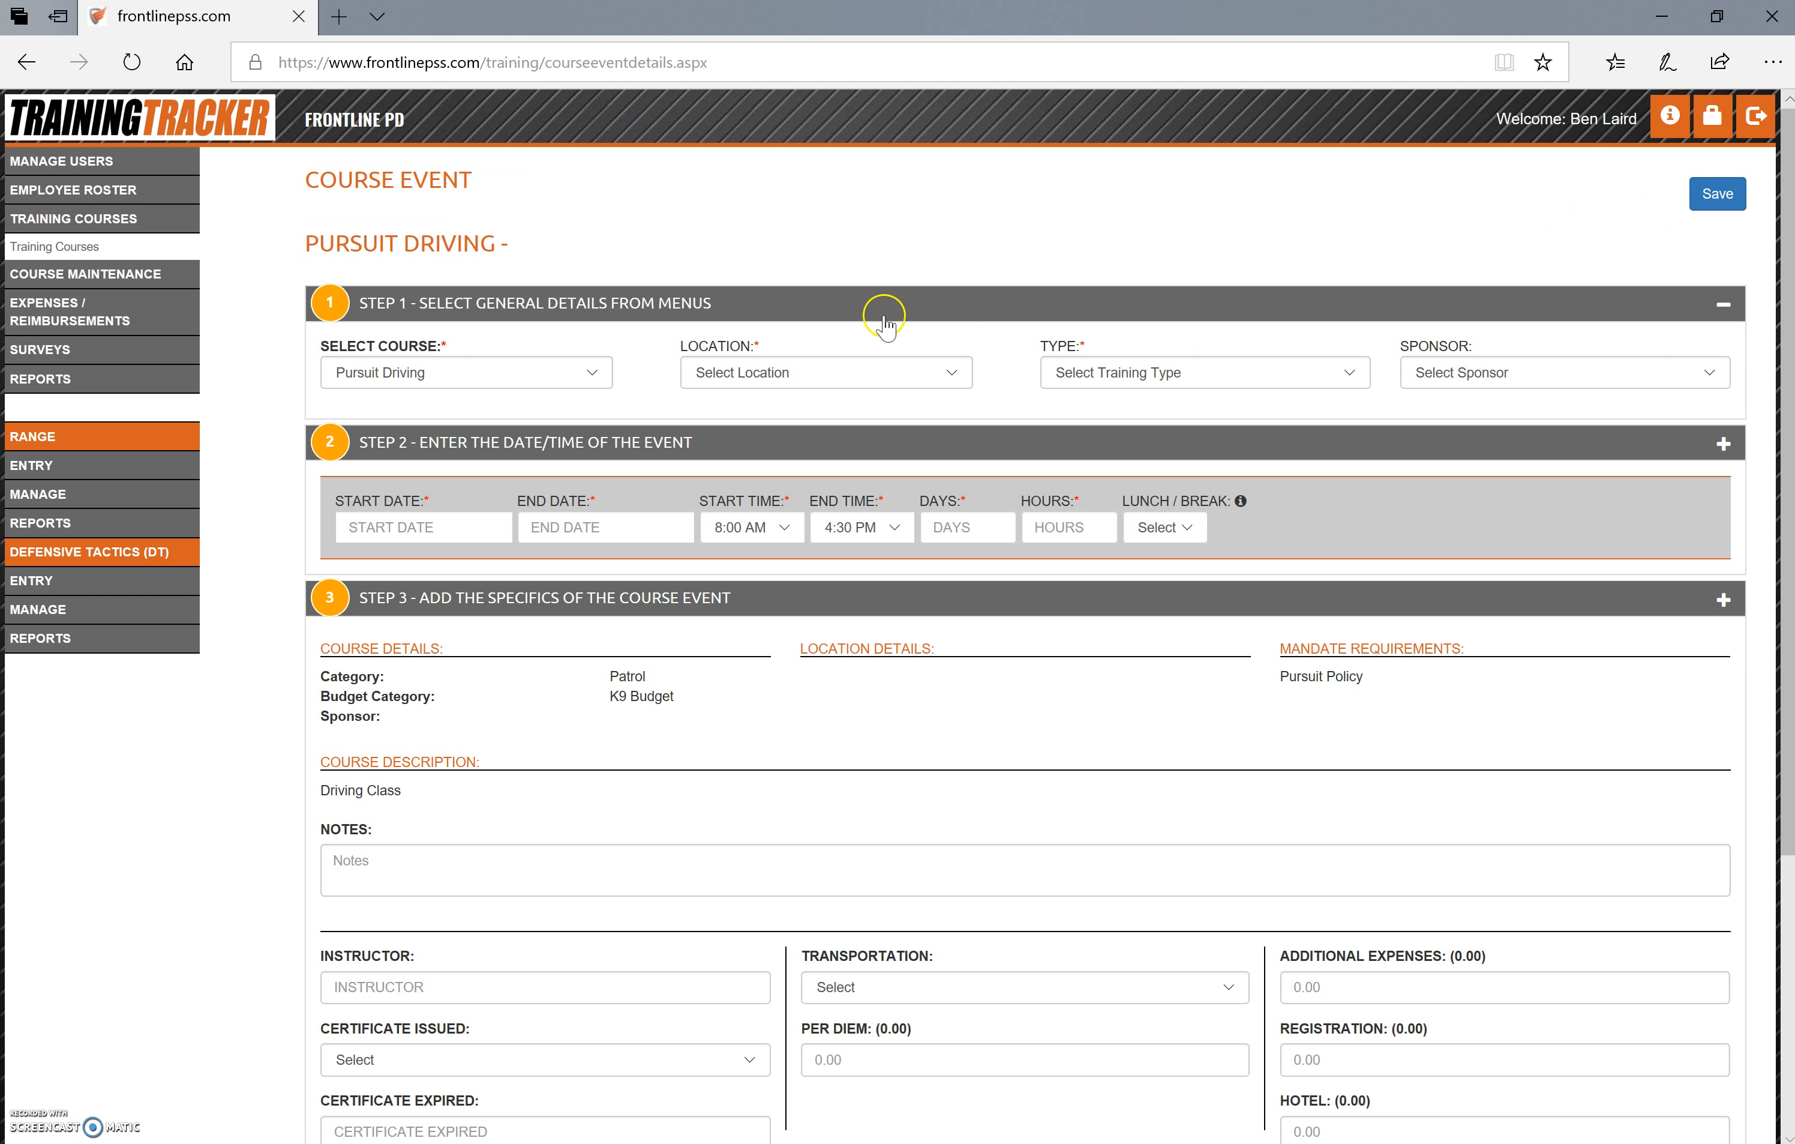
Set the event's location to Naperville Police Department, its type to General Course and its sponsor to NEMRT
click(834, 370)
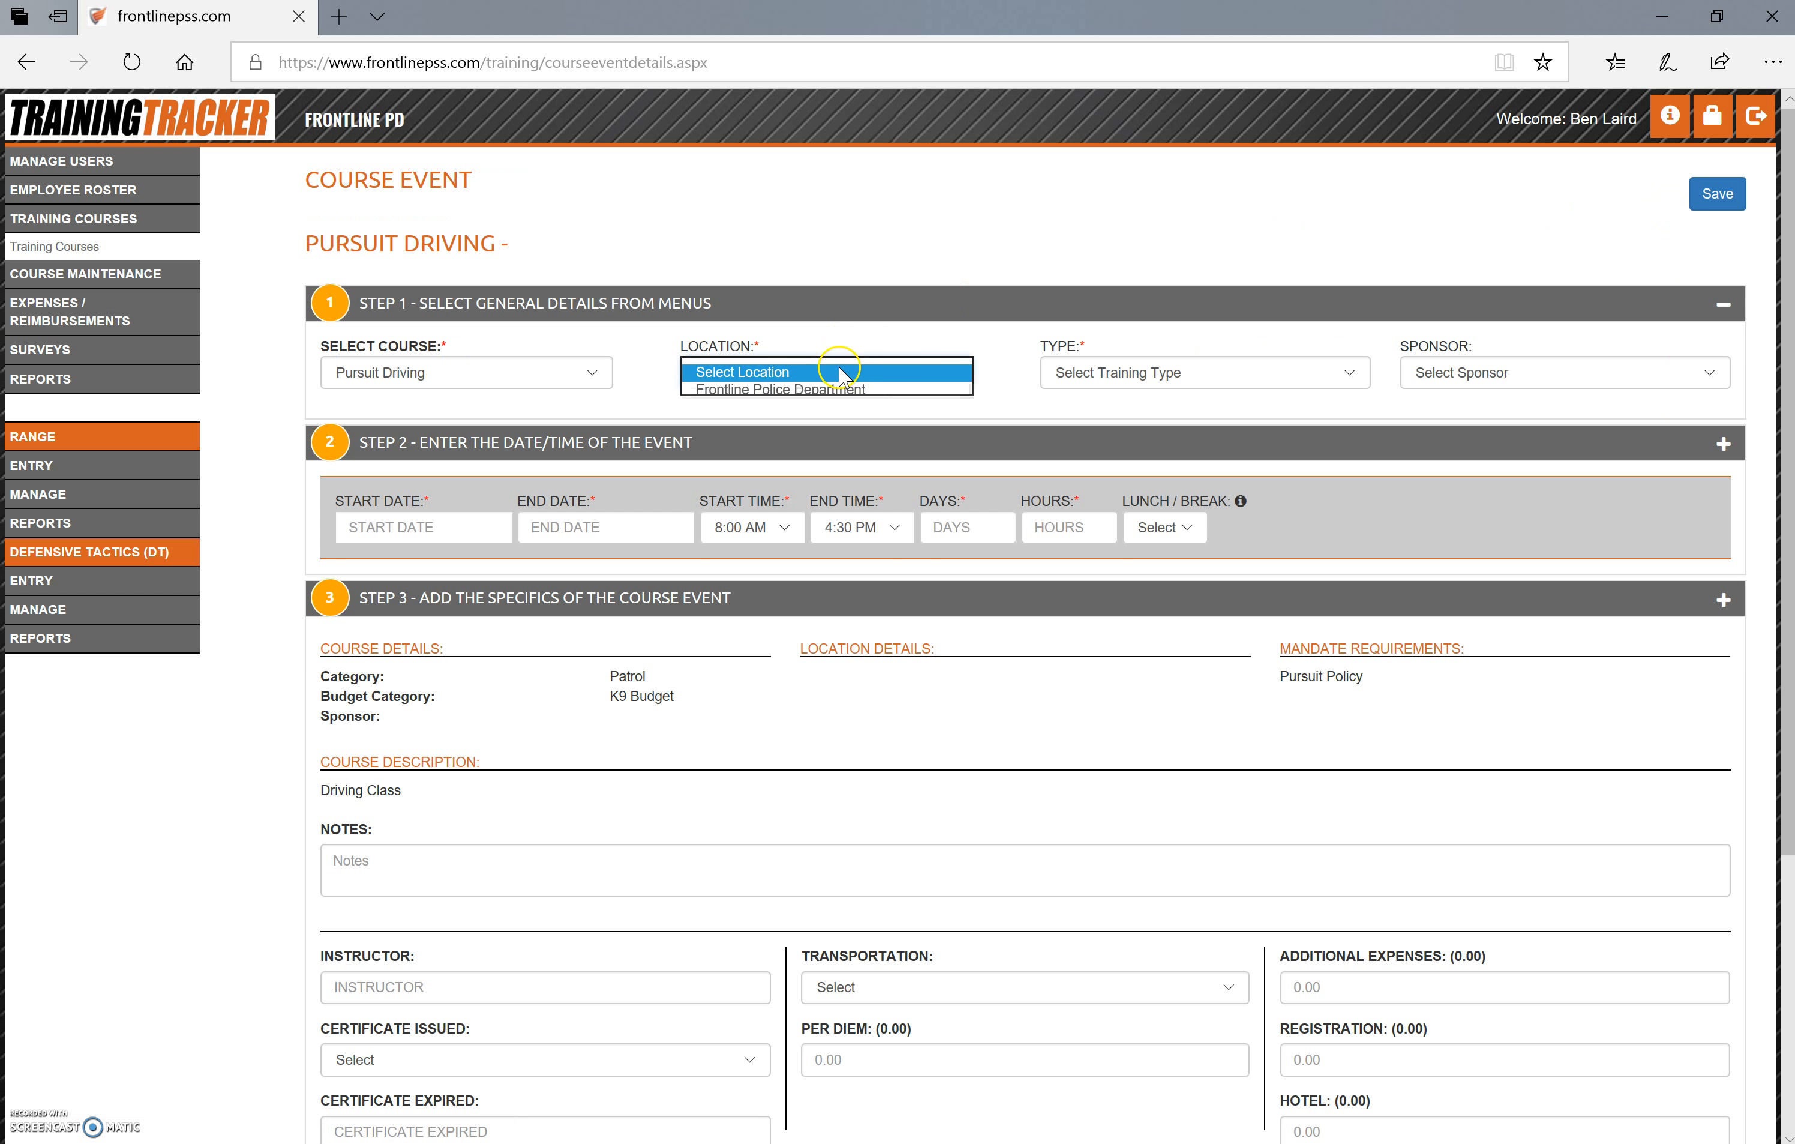
click(833, 408)
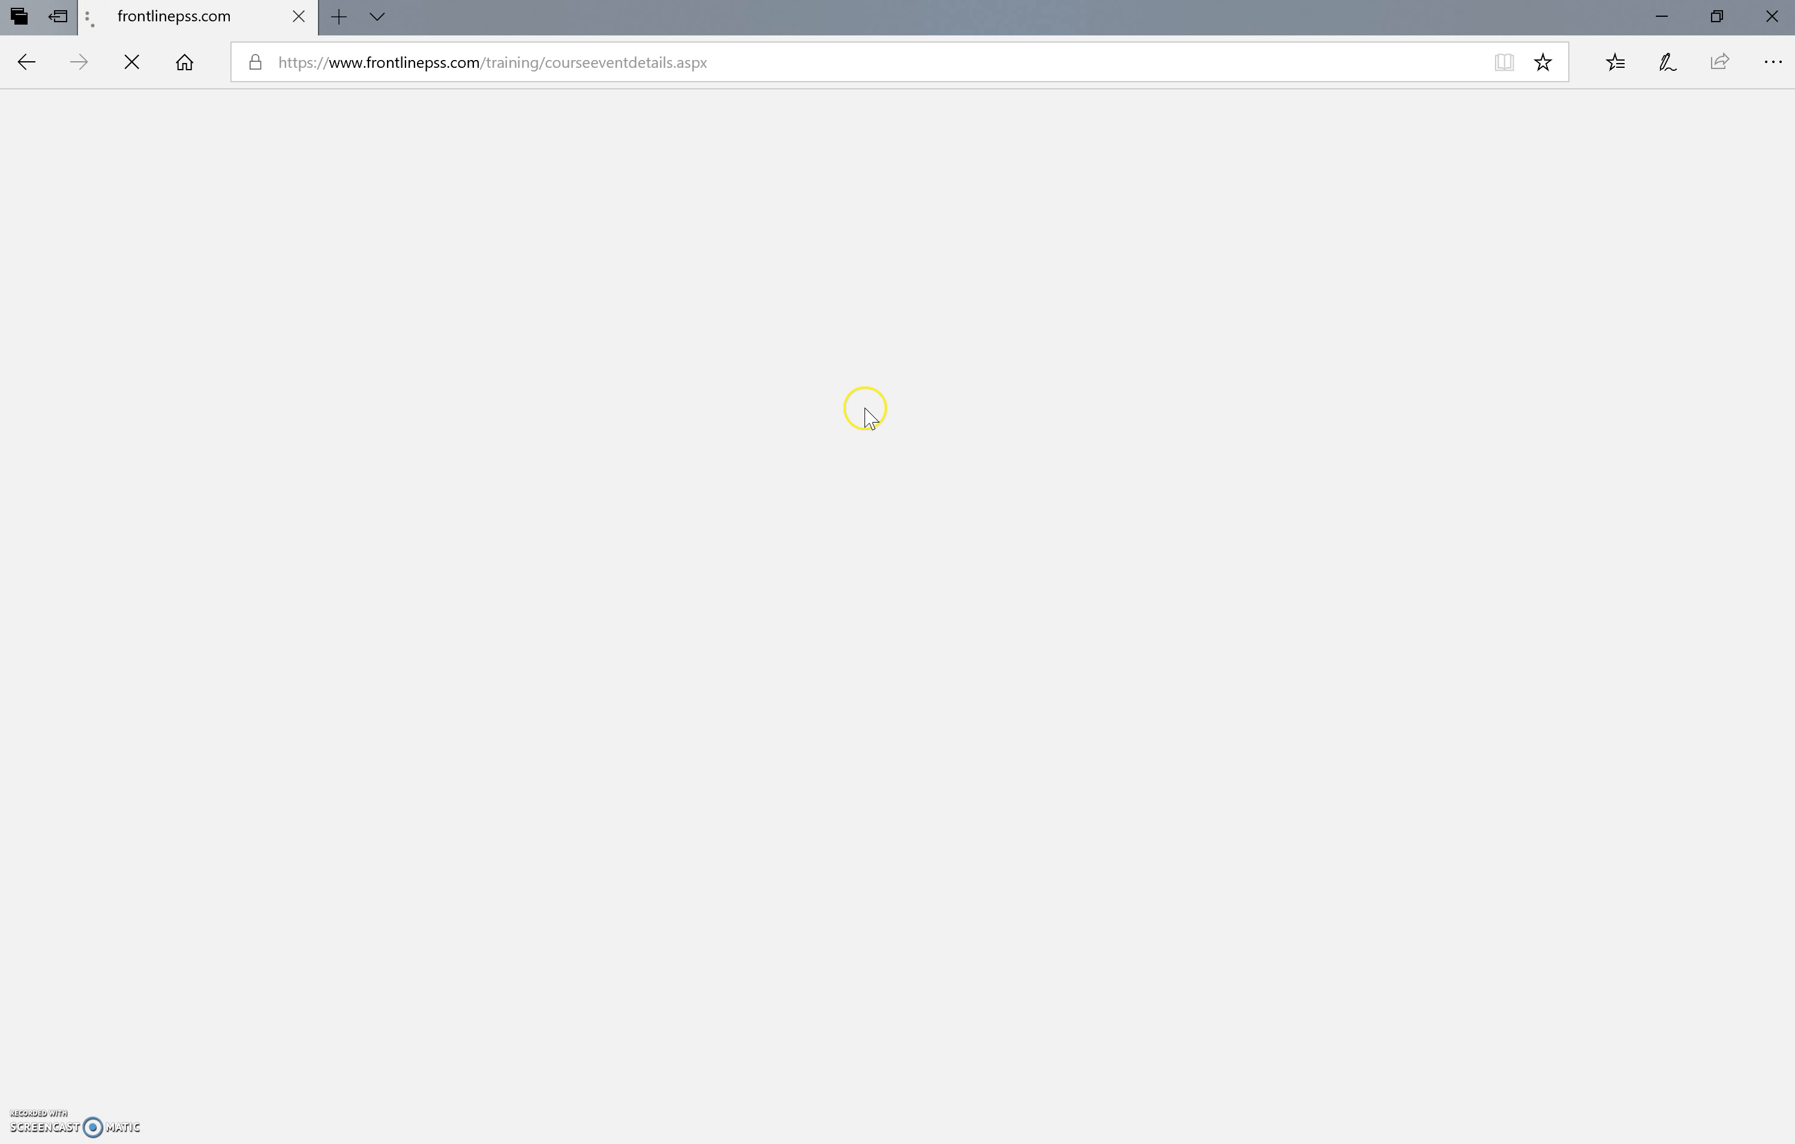
click(1193, 372)
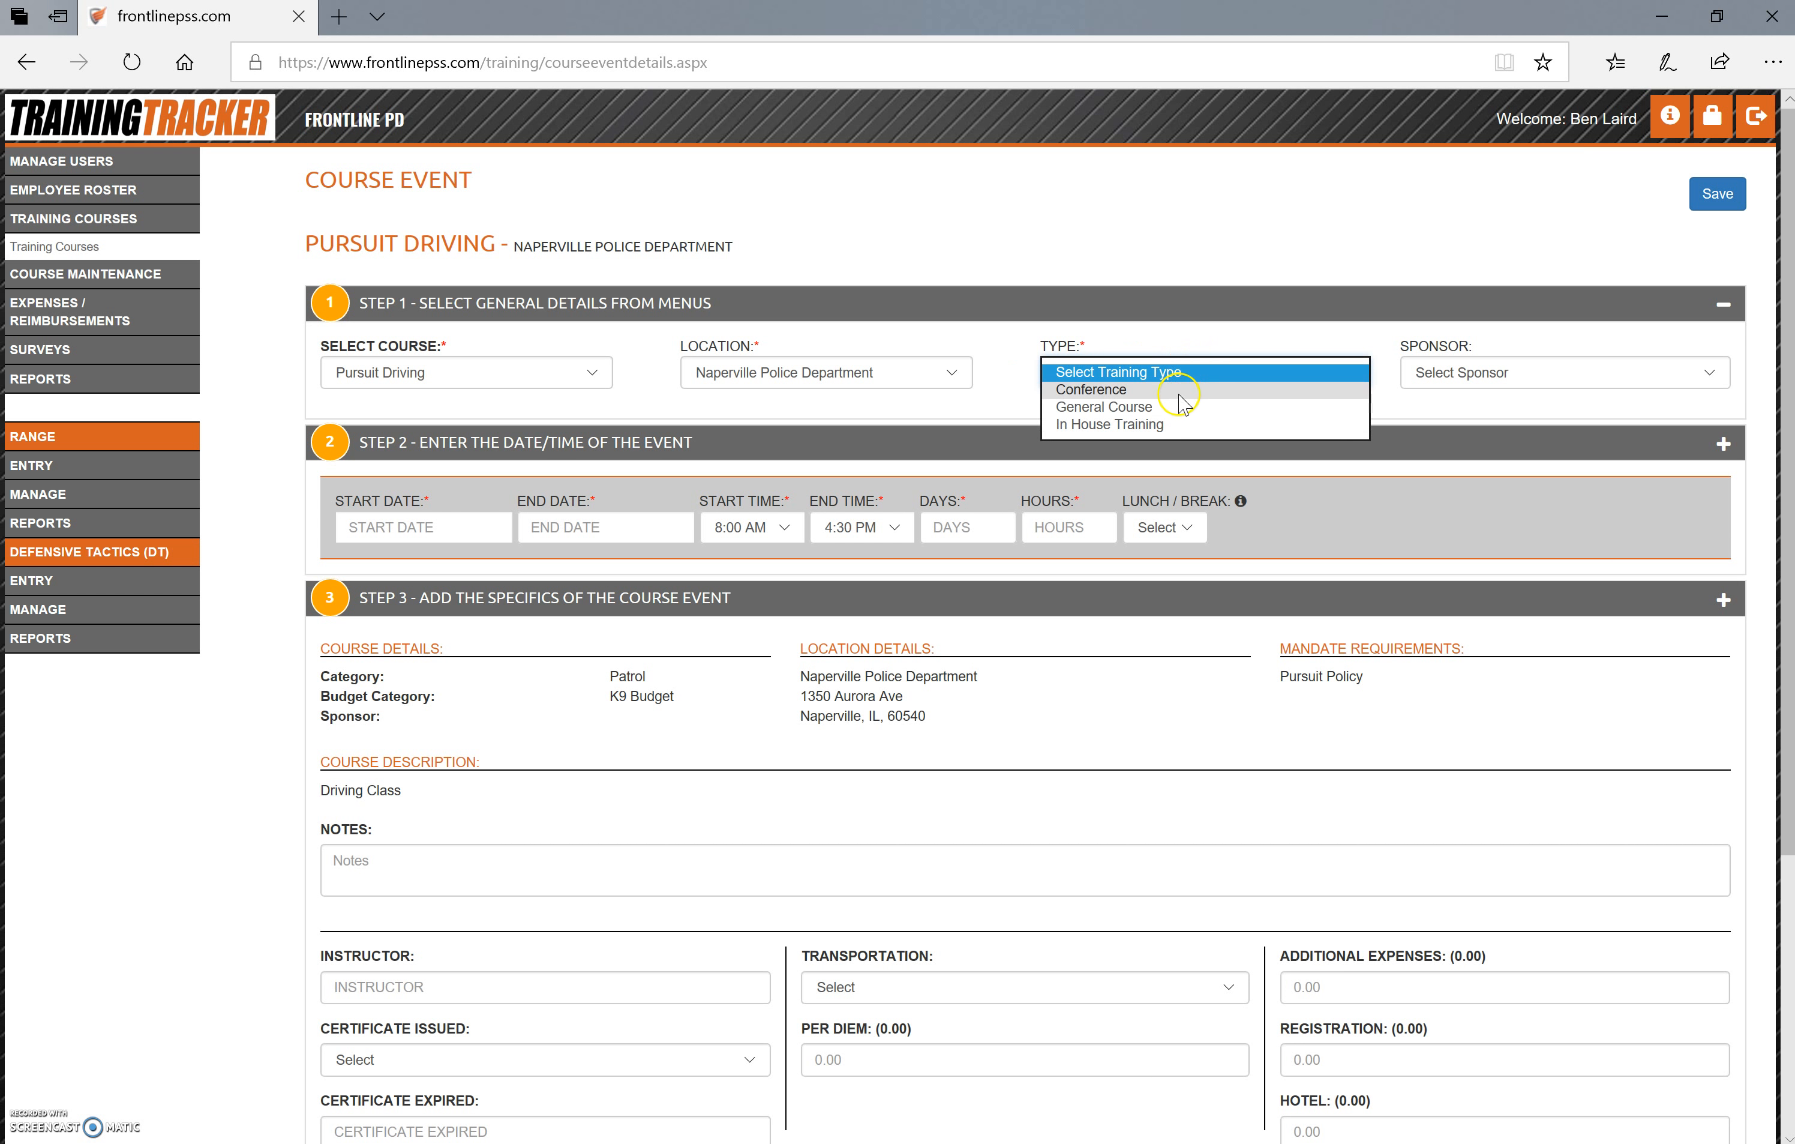
click(1170, 424)
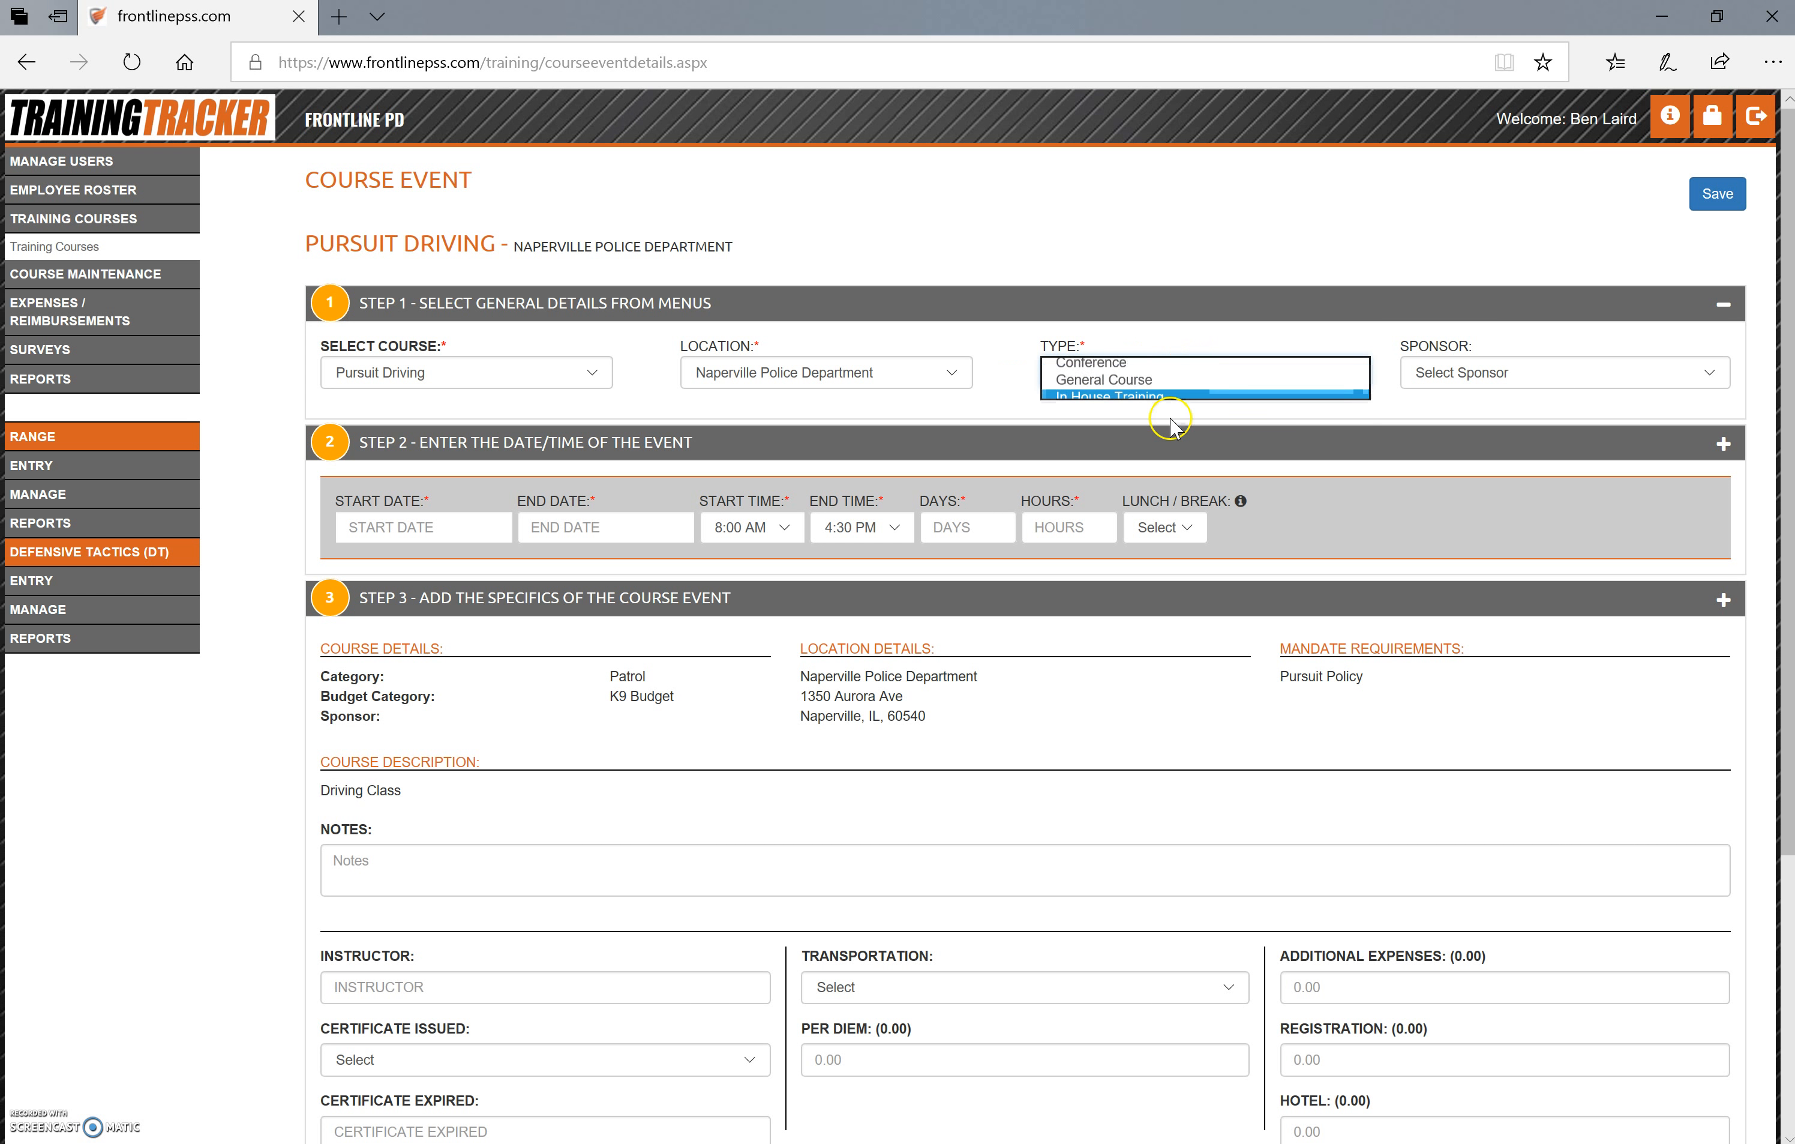
click(1313, 373)
click(1291, 361)
click(1438, 373)
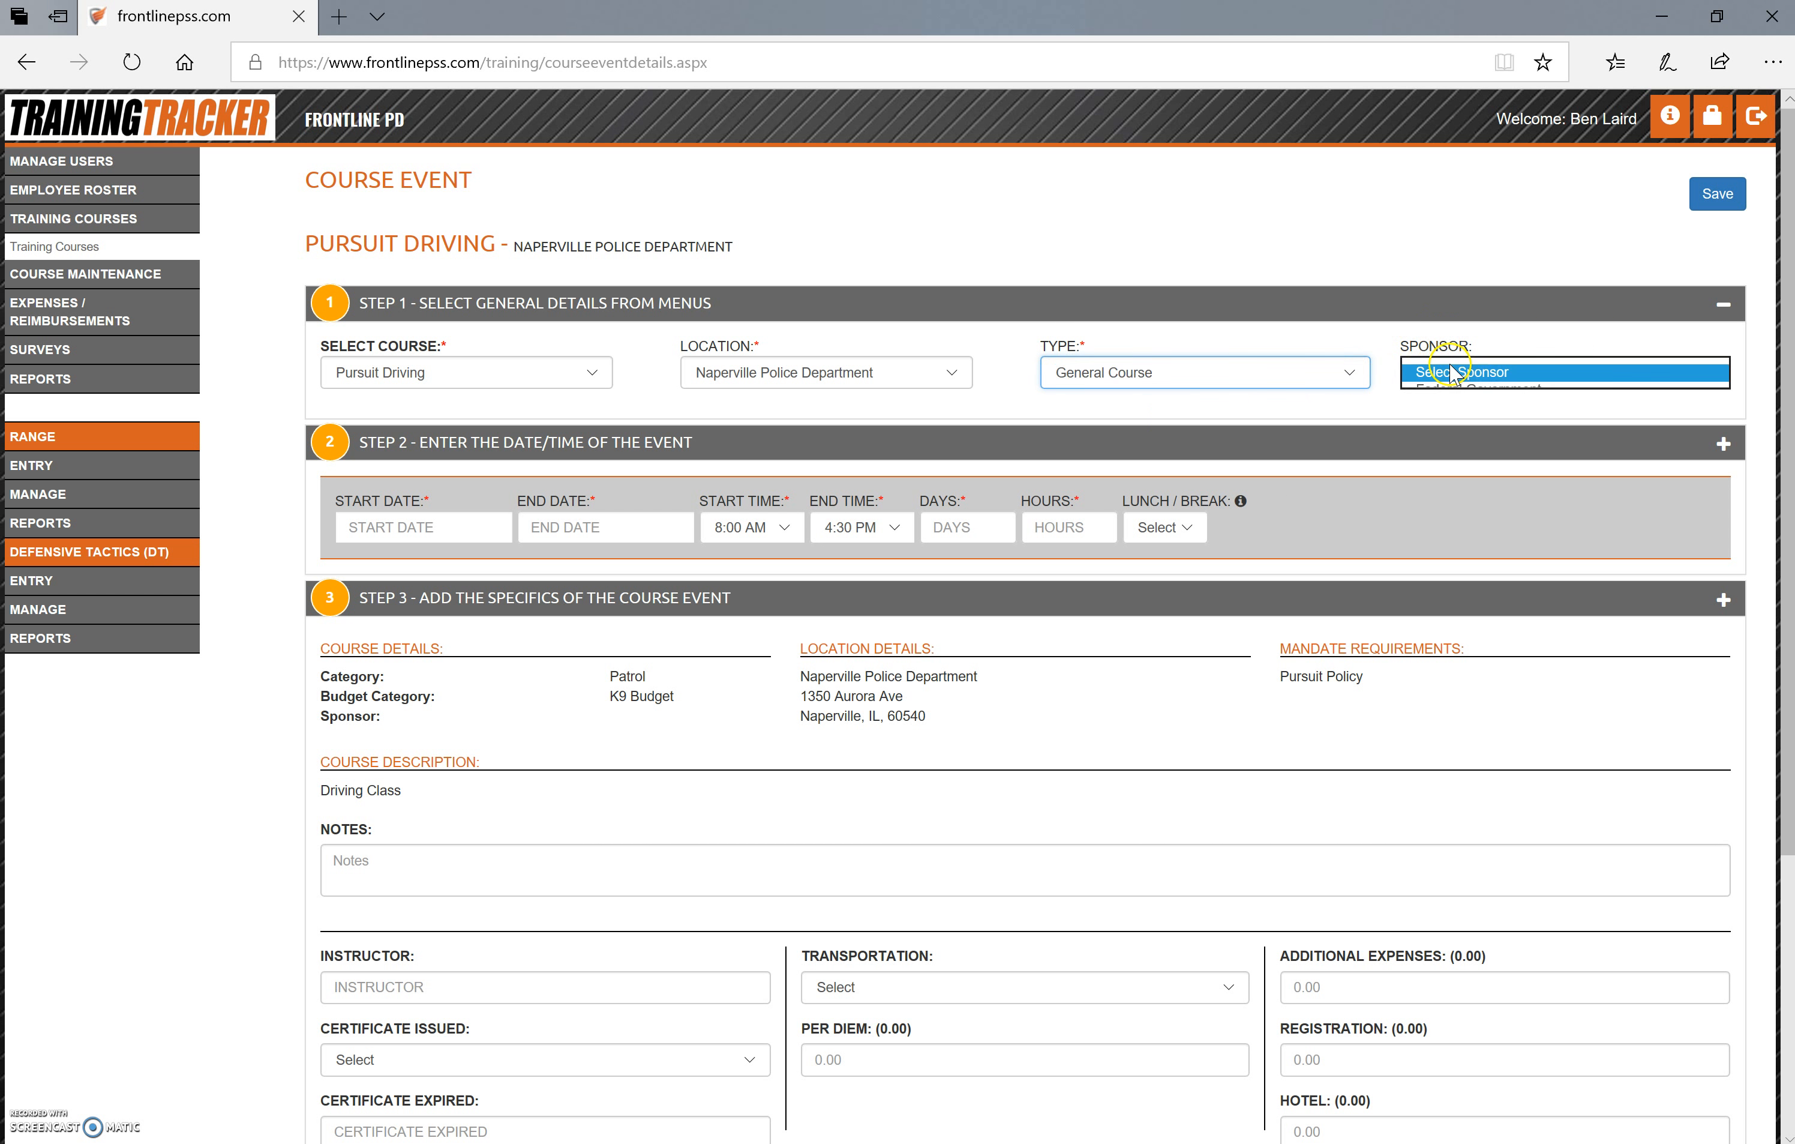
click(1449, 408)
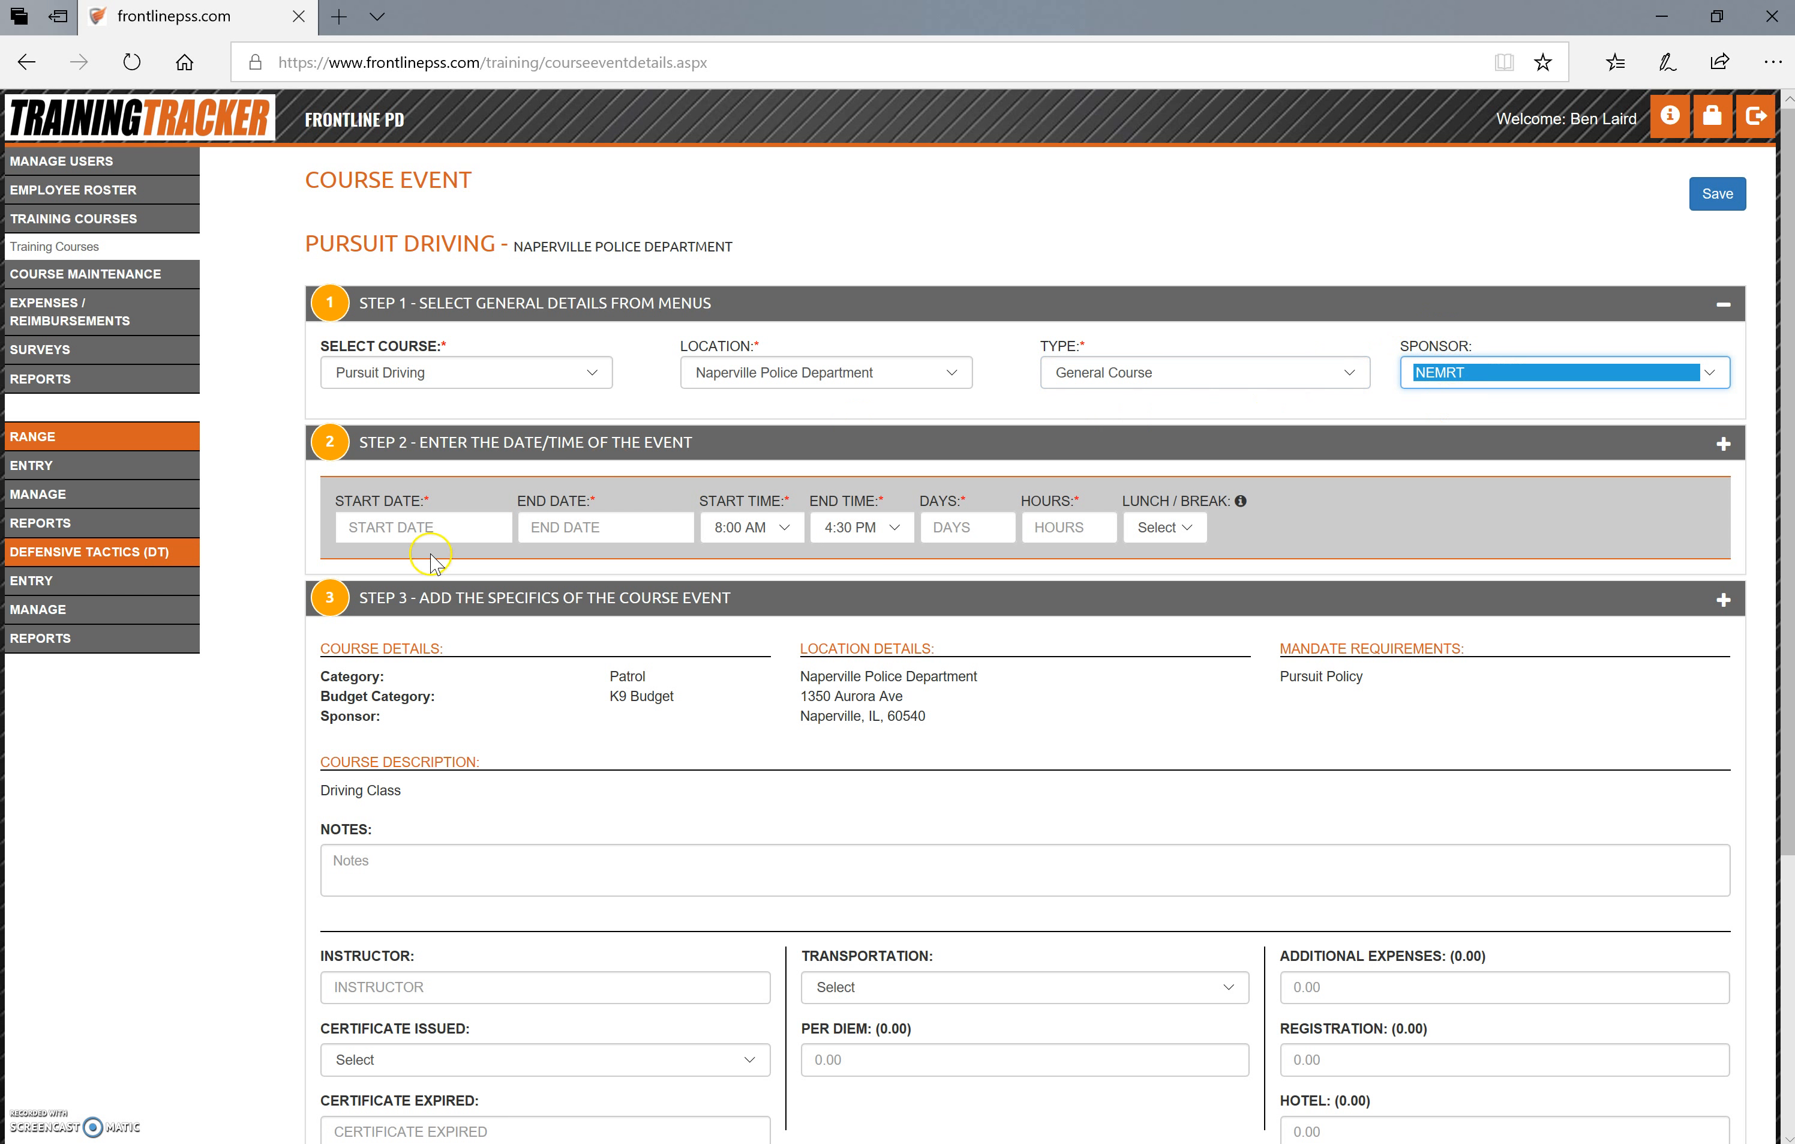
Schedule the event from 10/17/2018 to 10/19/2018 with an end time of 4:00 PM
click(438, 525)
click(520, 771)
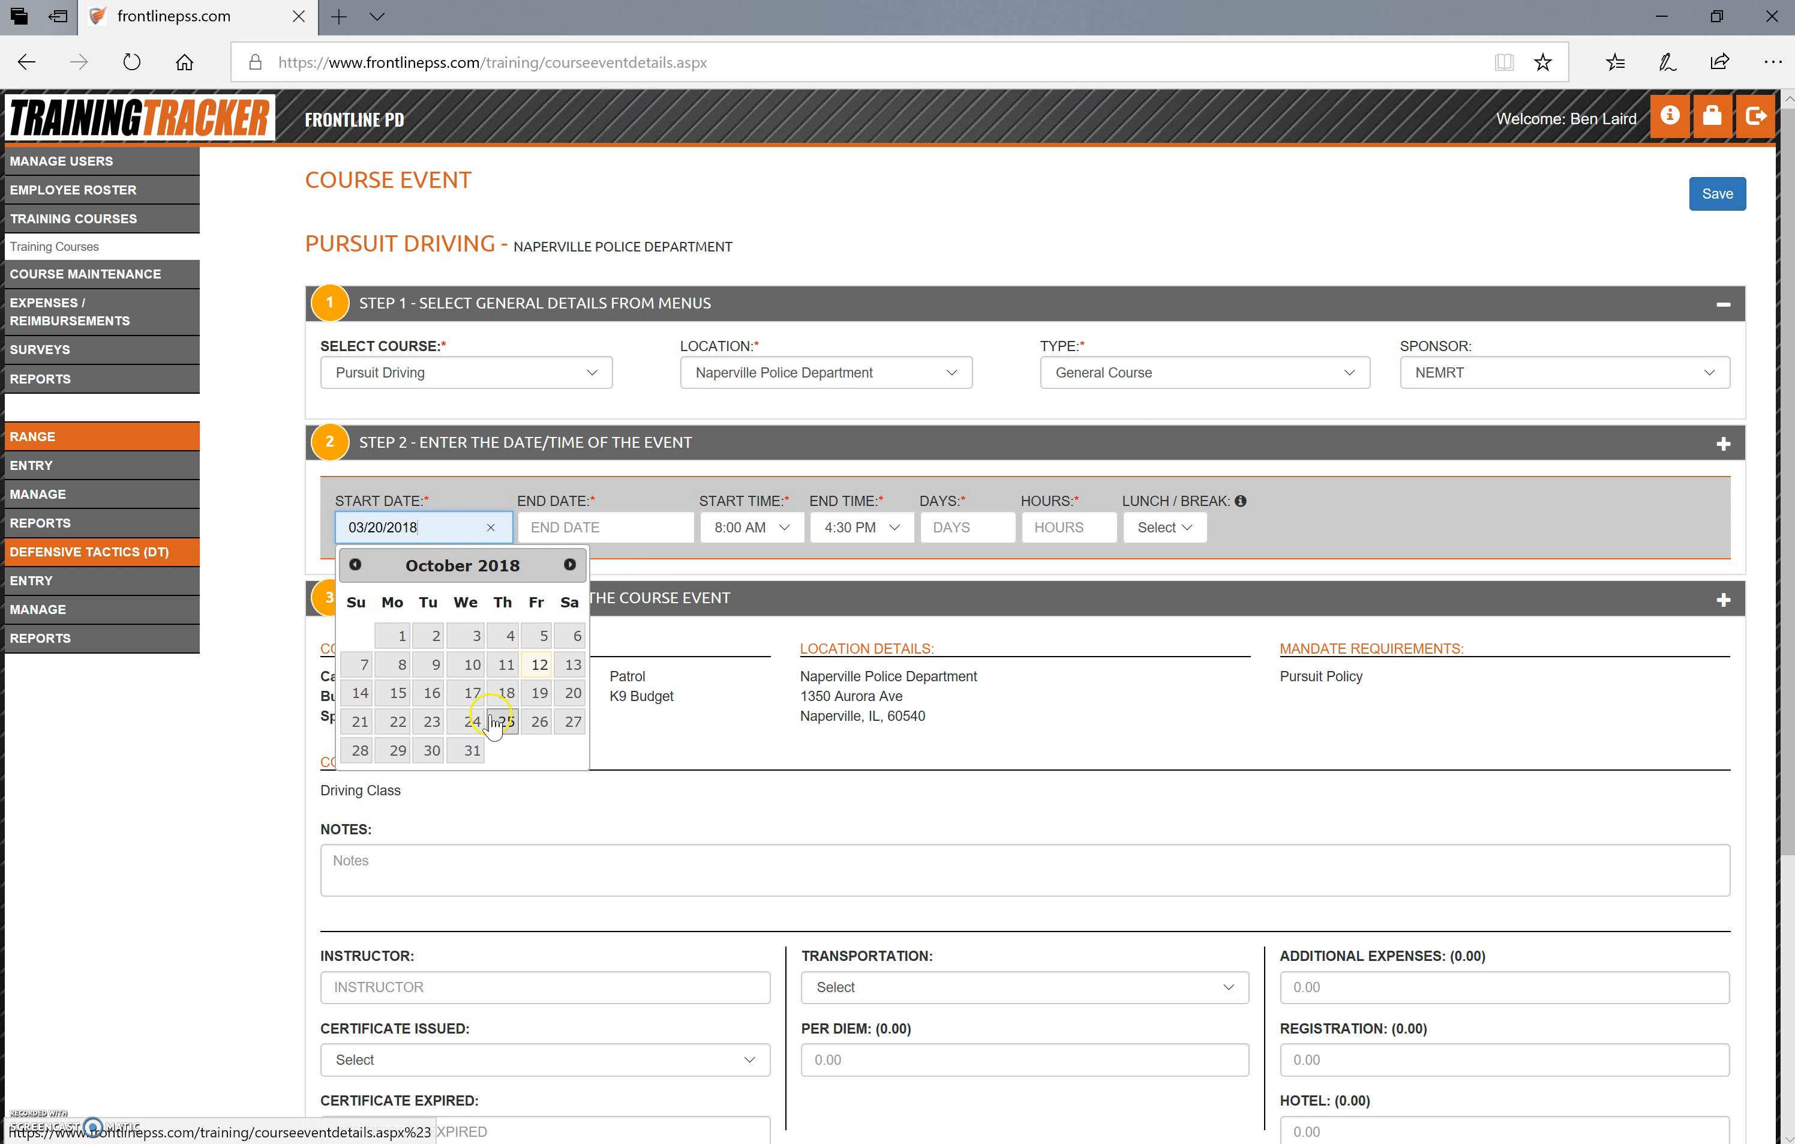
click(463, 695)
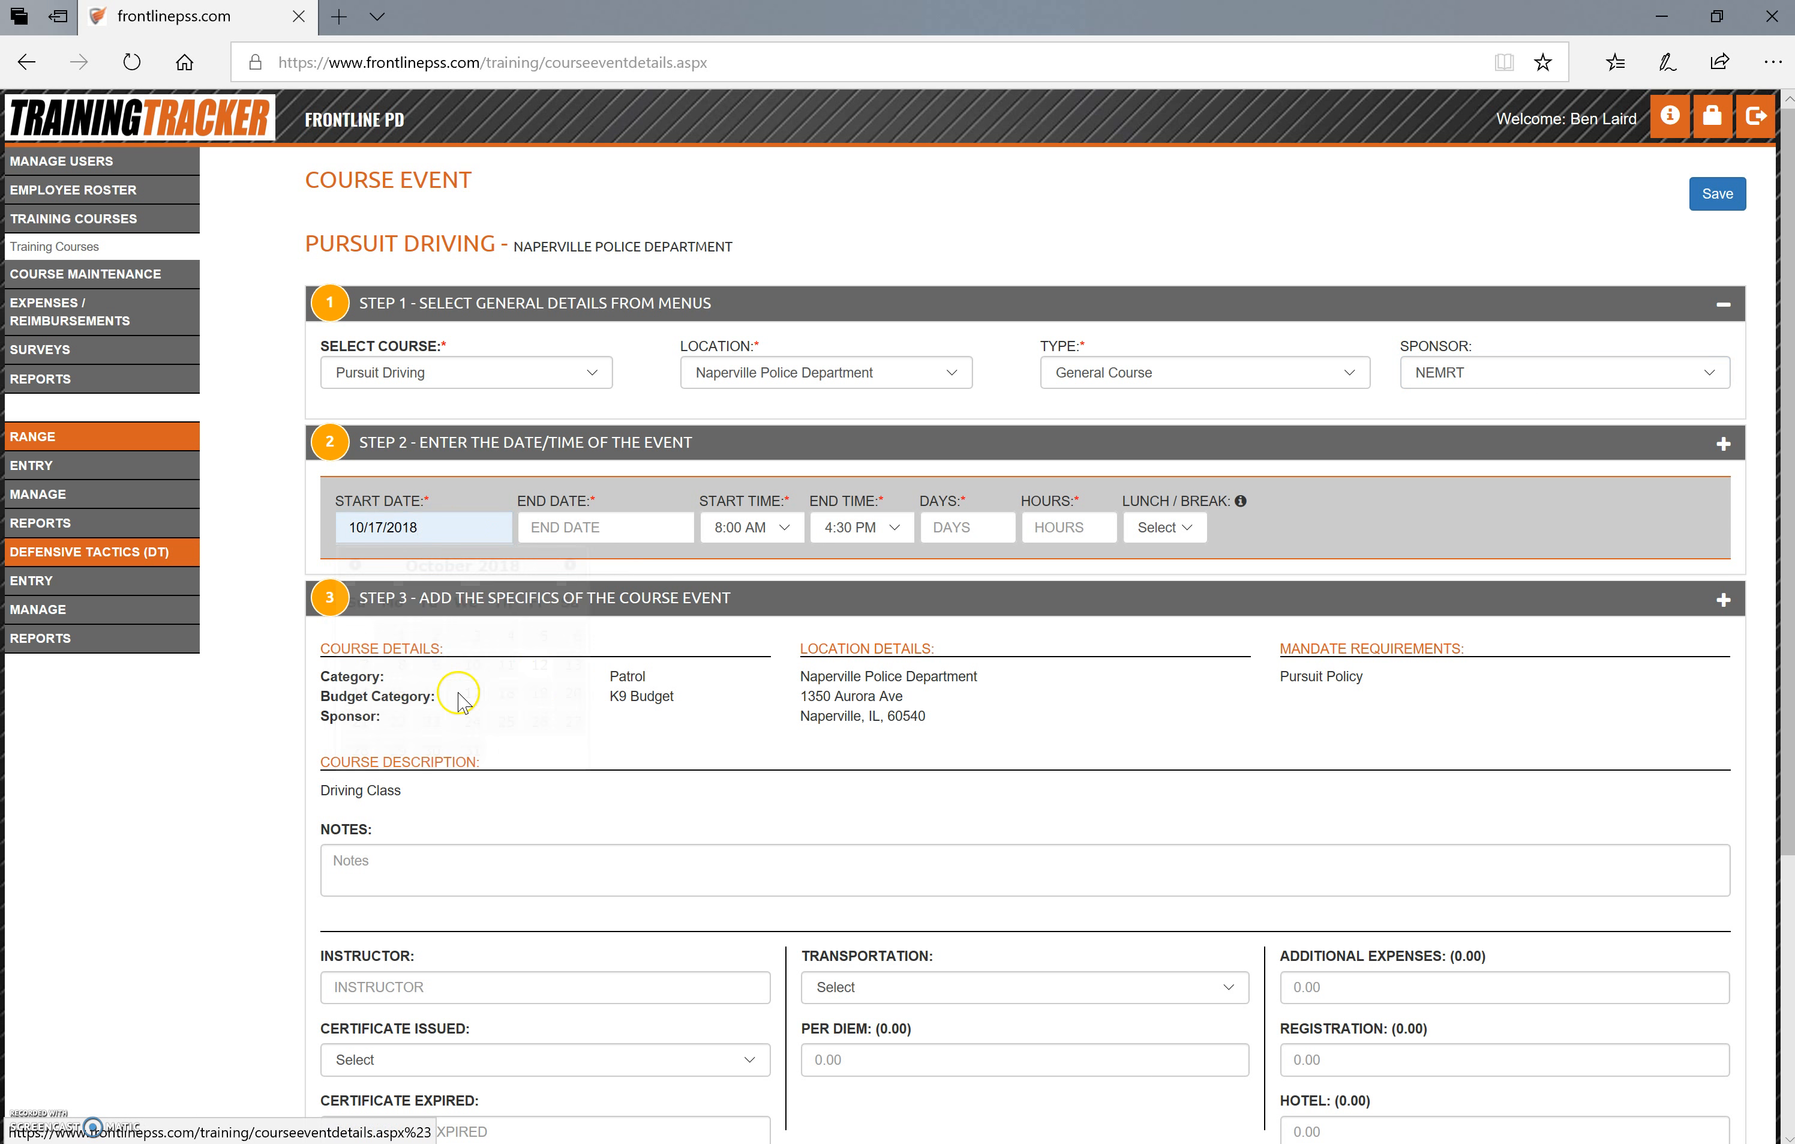
click(601, 526)
click(632, 698)
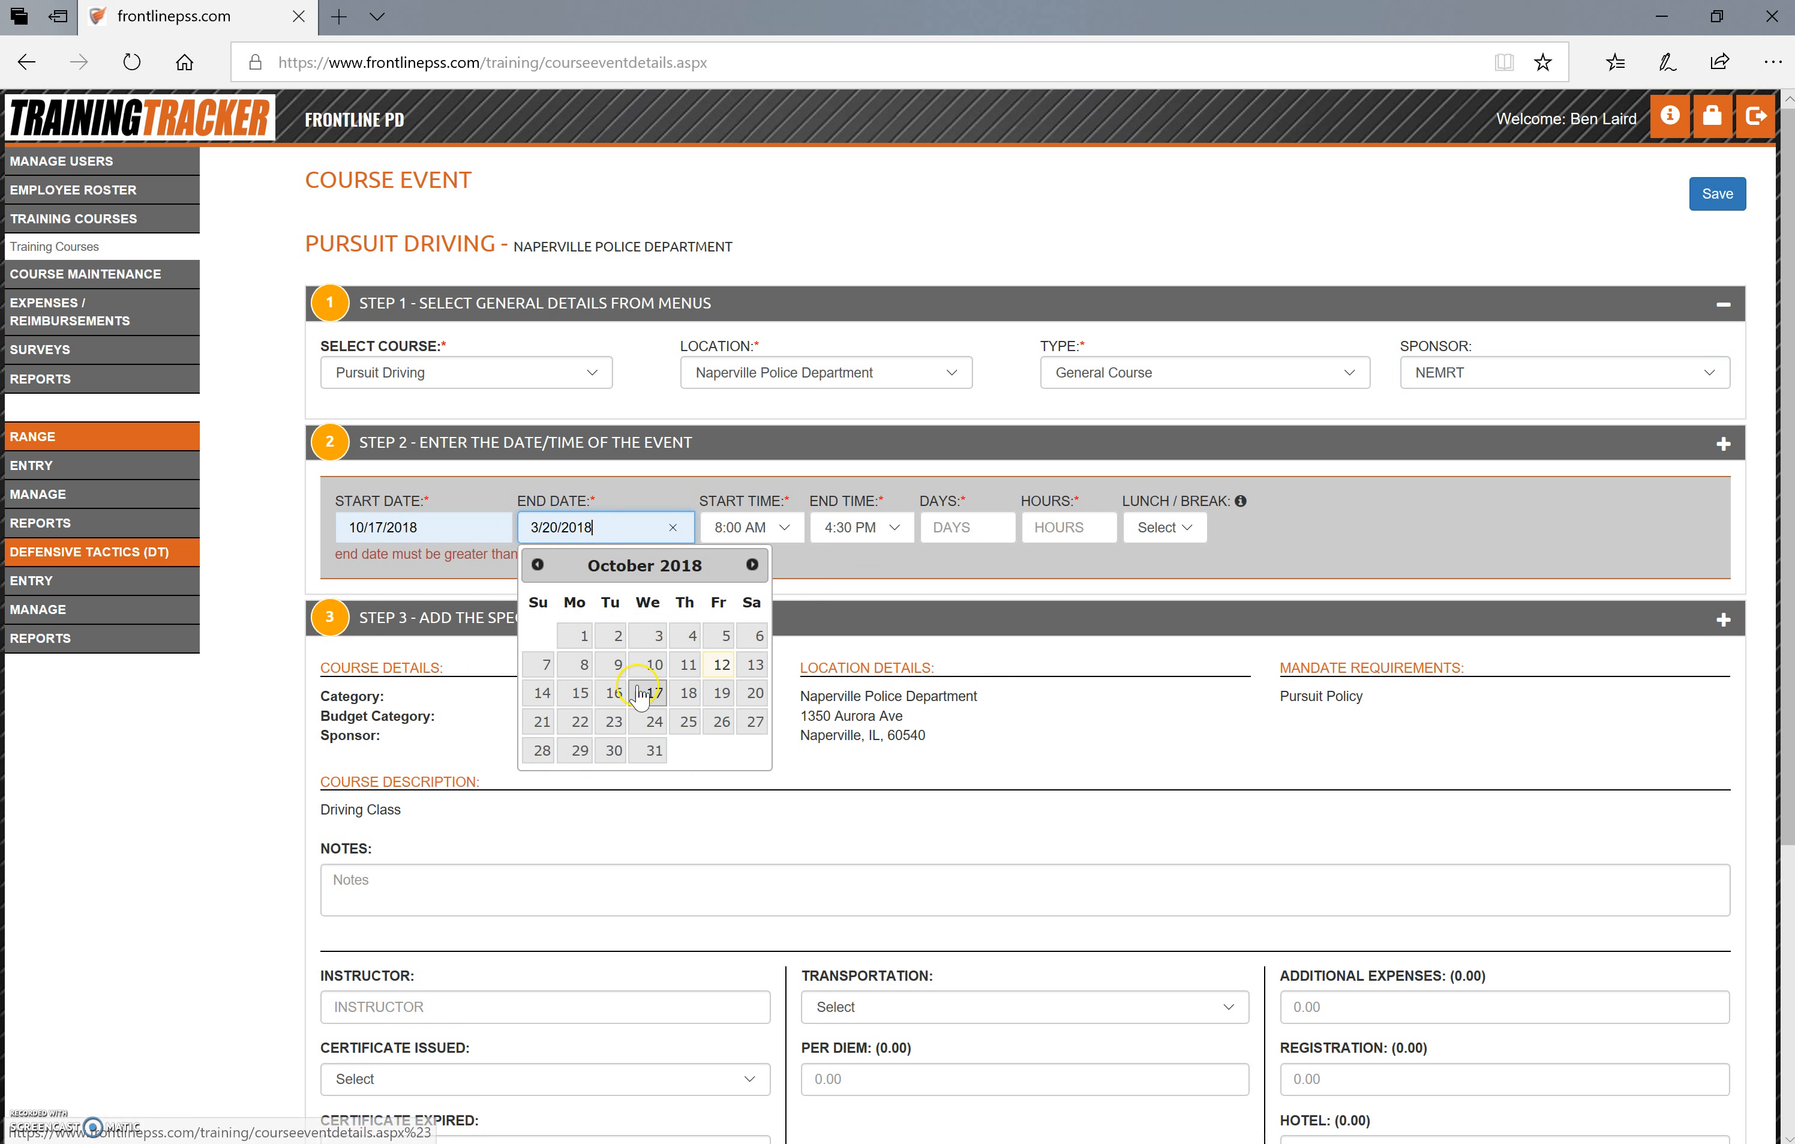
click(717, 698)
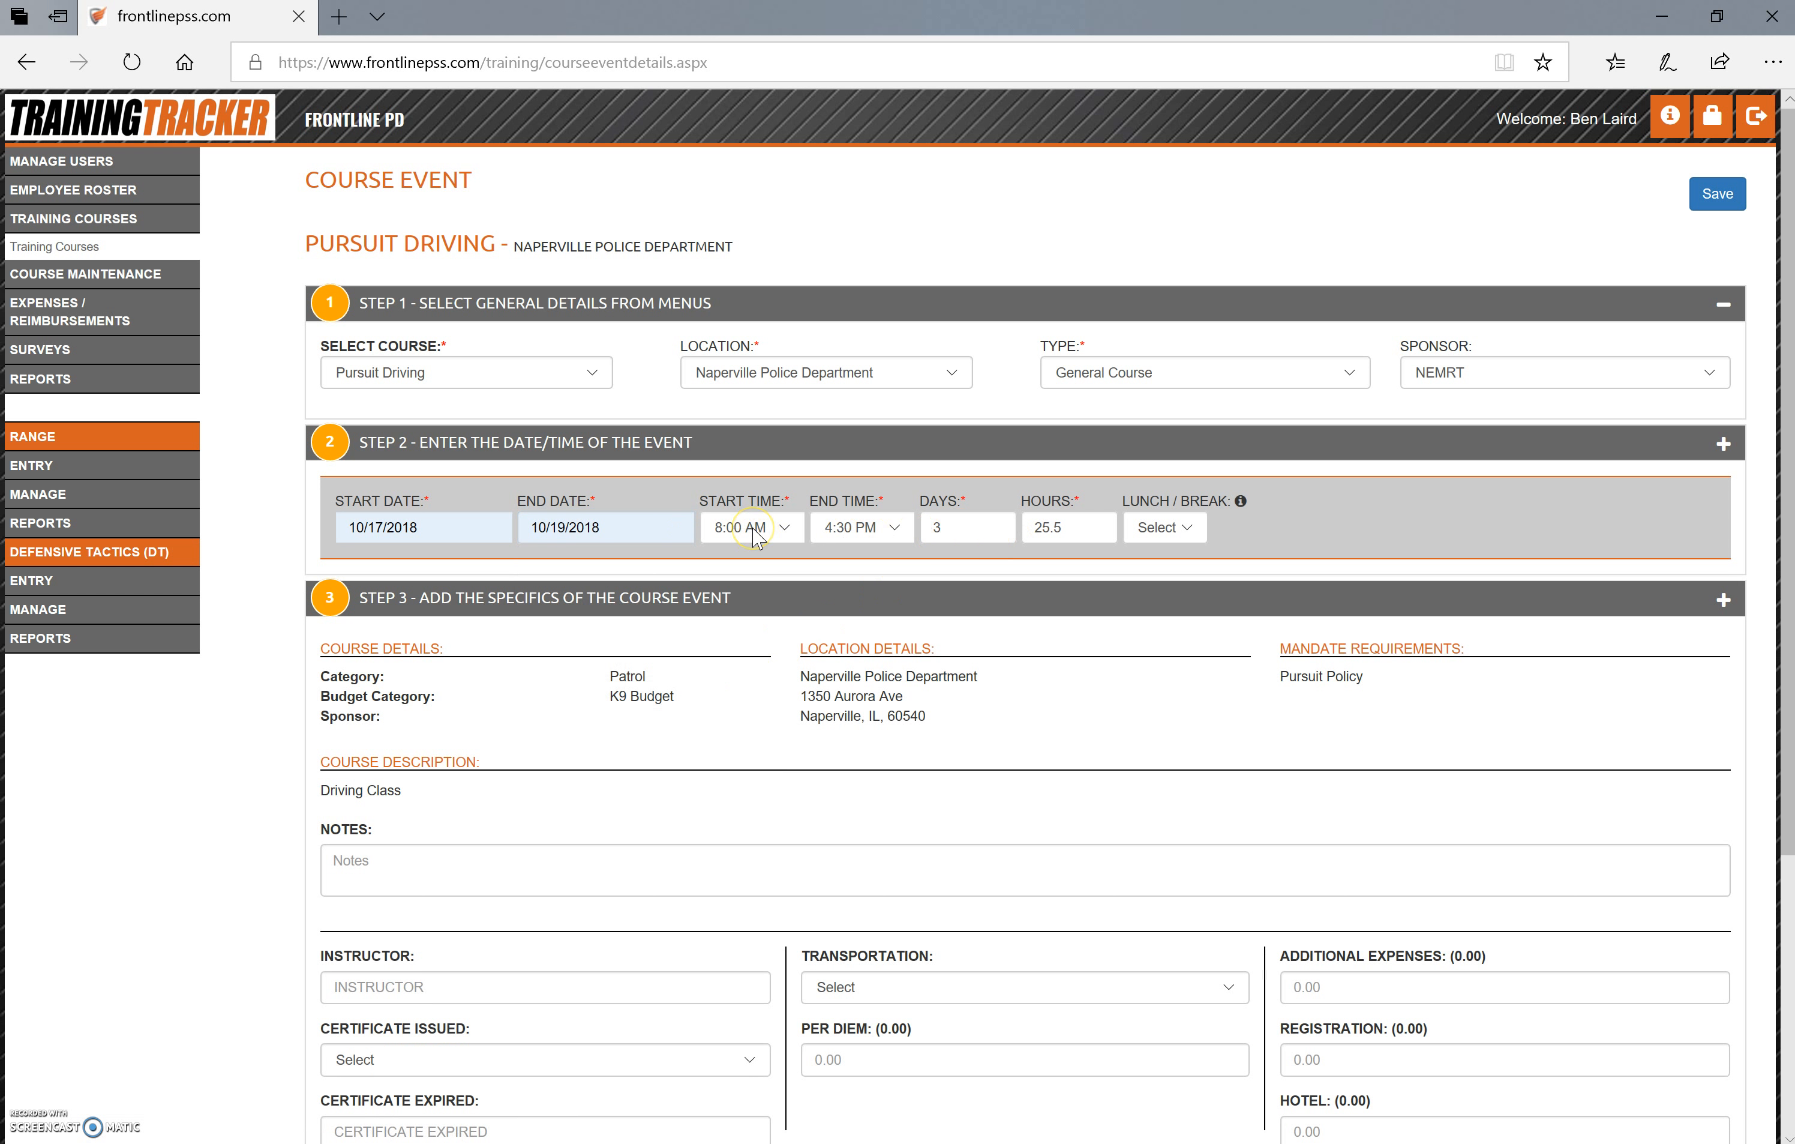
click(852, 543)
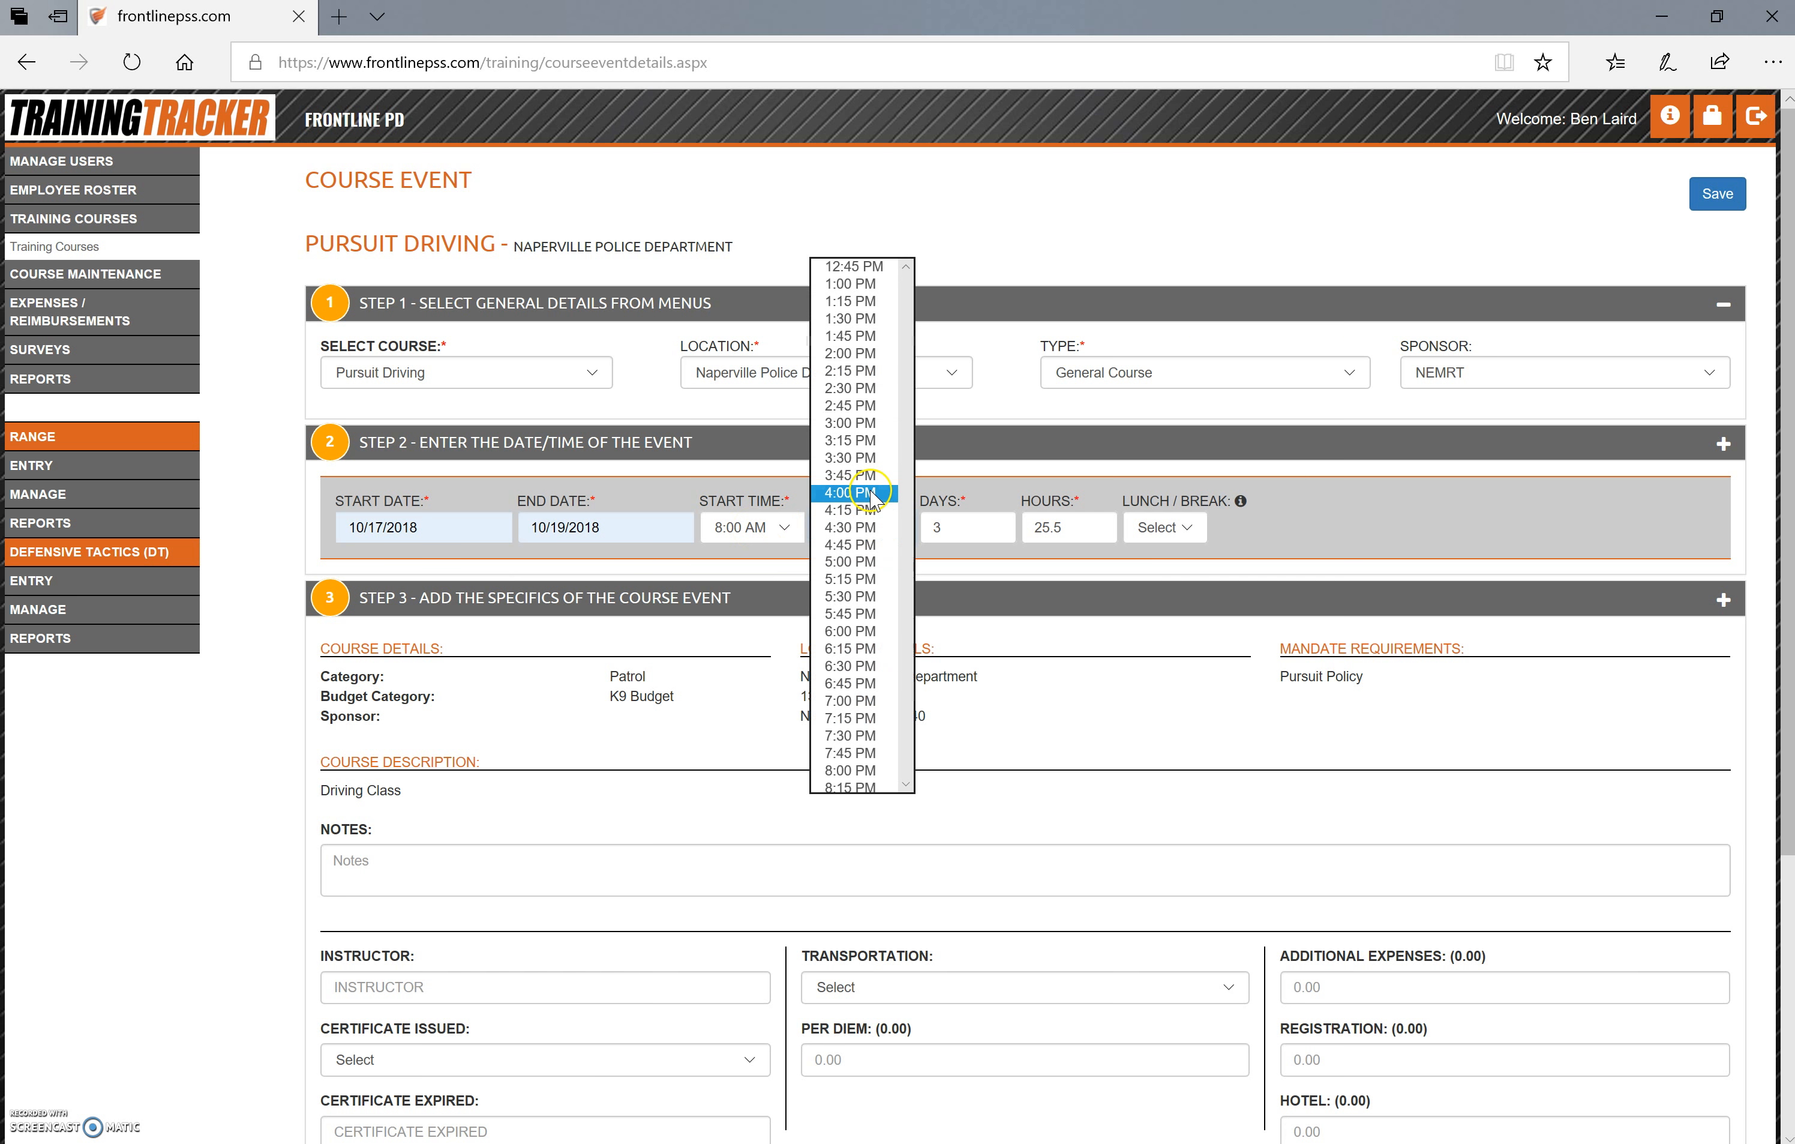
click(874, 495)
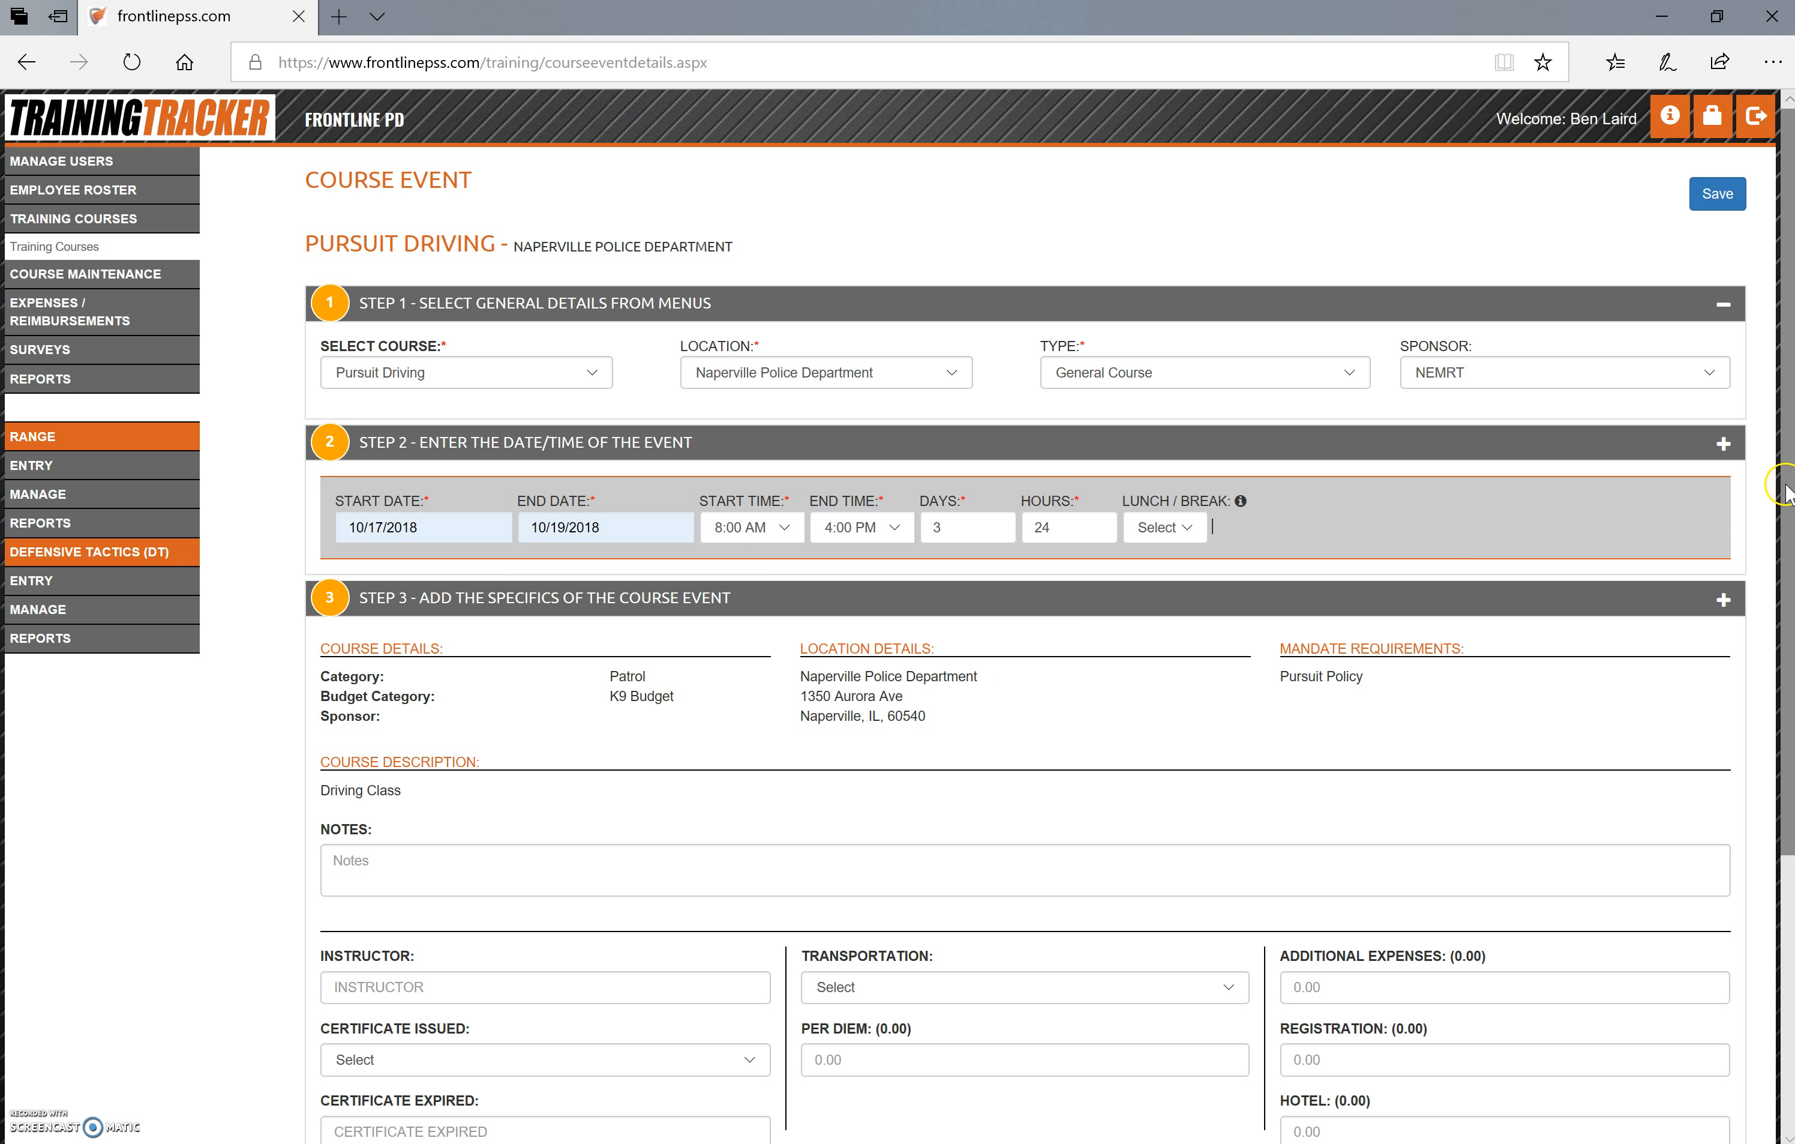
Enter the instructor's name, set Certificate Issued to Yes and choose Village Vehicle as the transportation
scroll(1780, 505, down, 3)
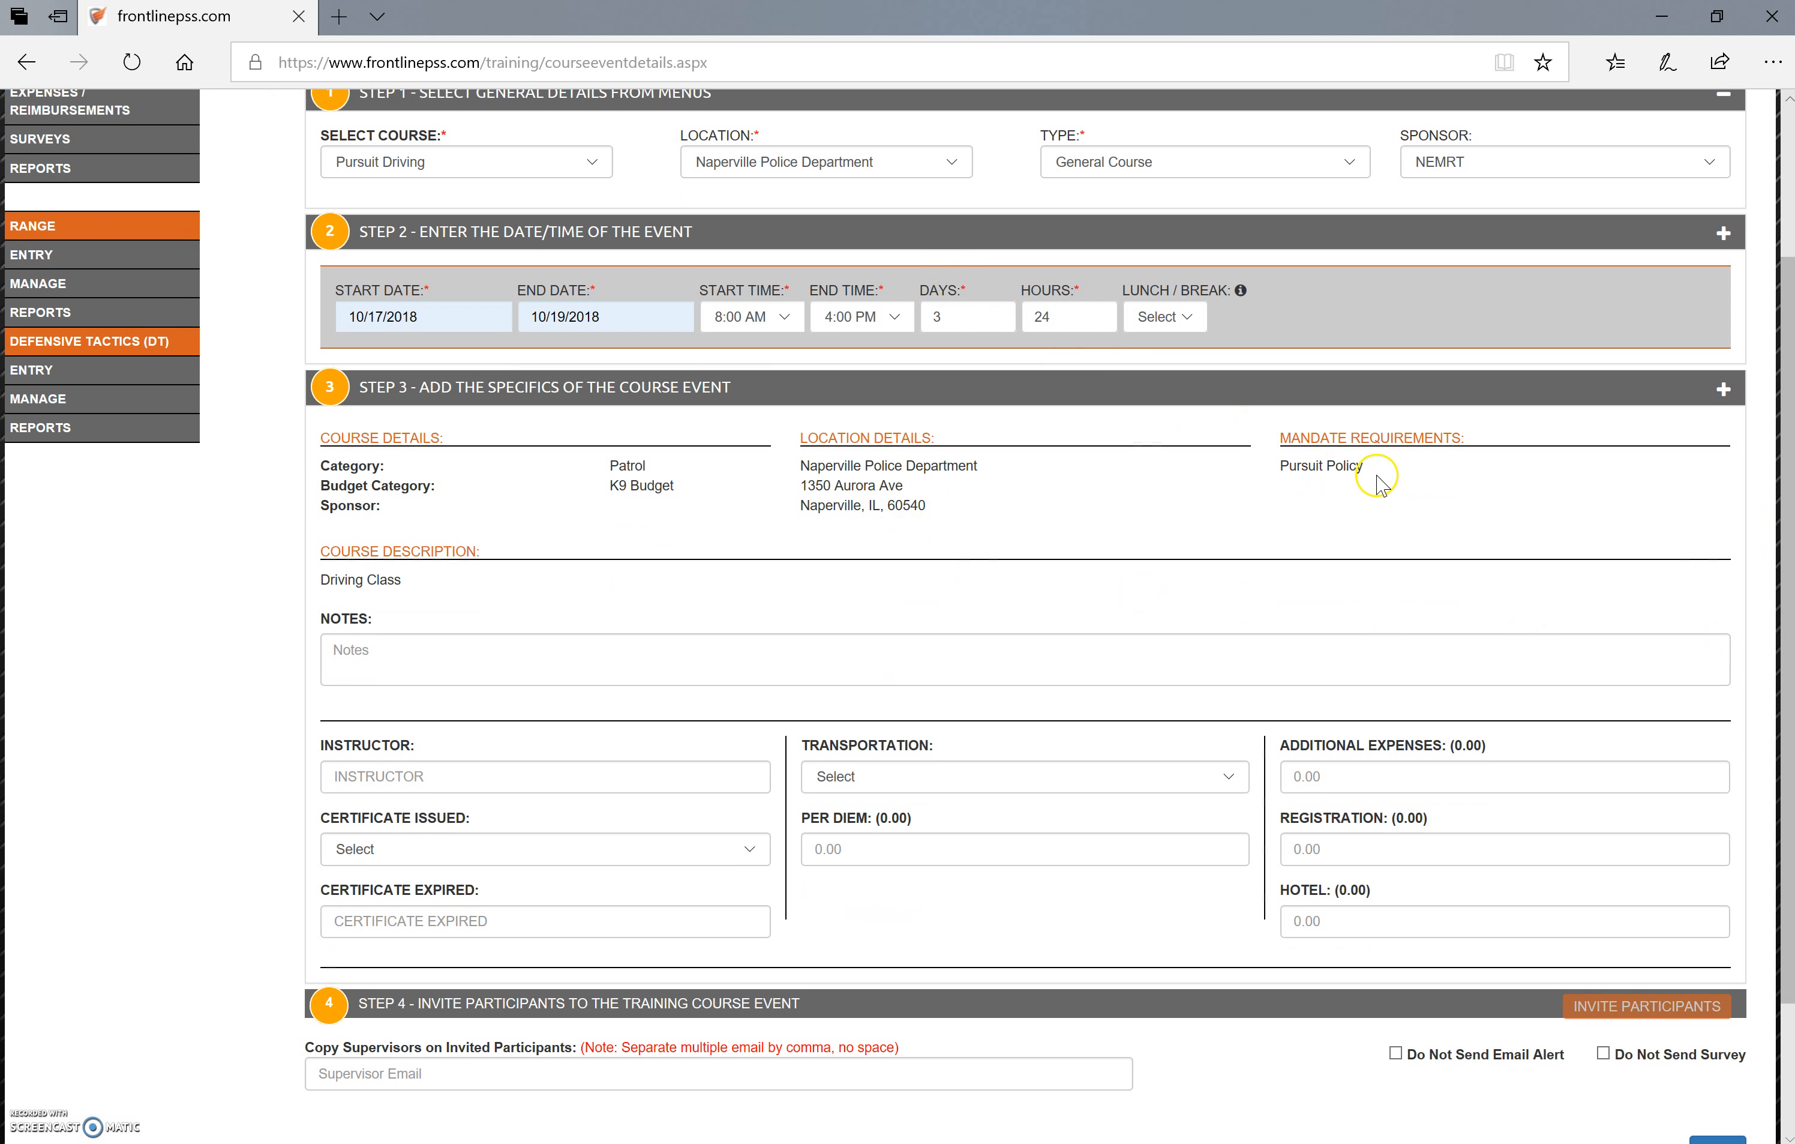
click(453, 657)
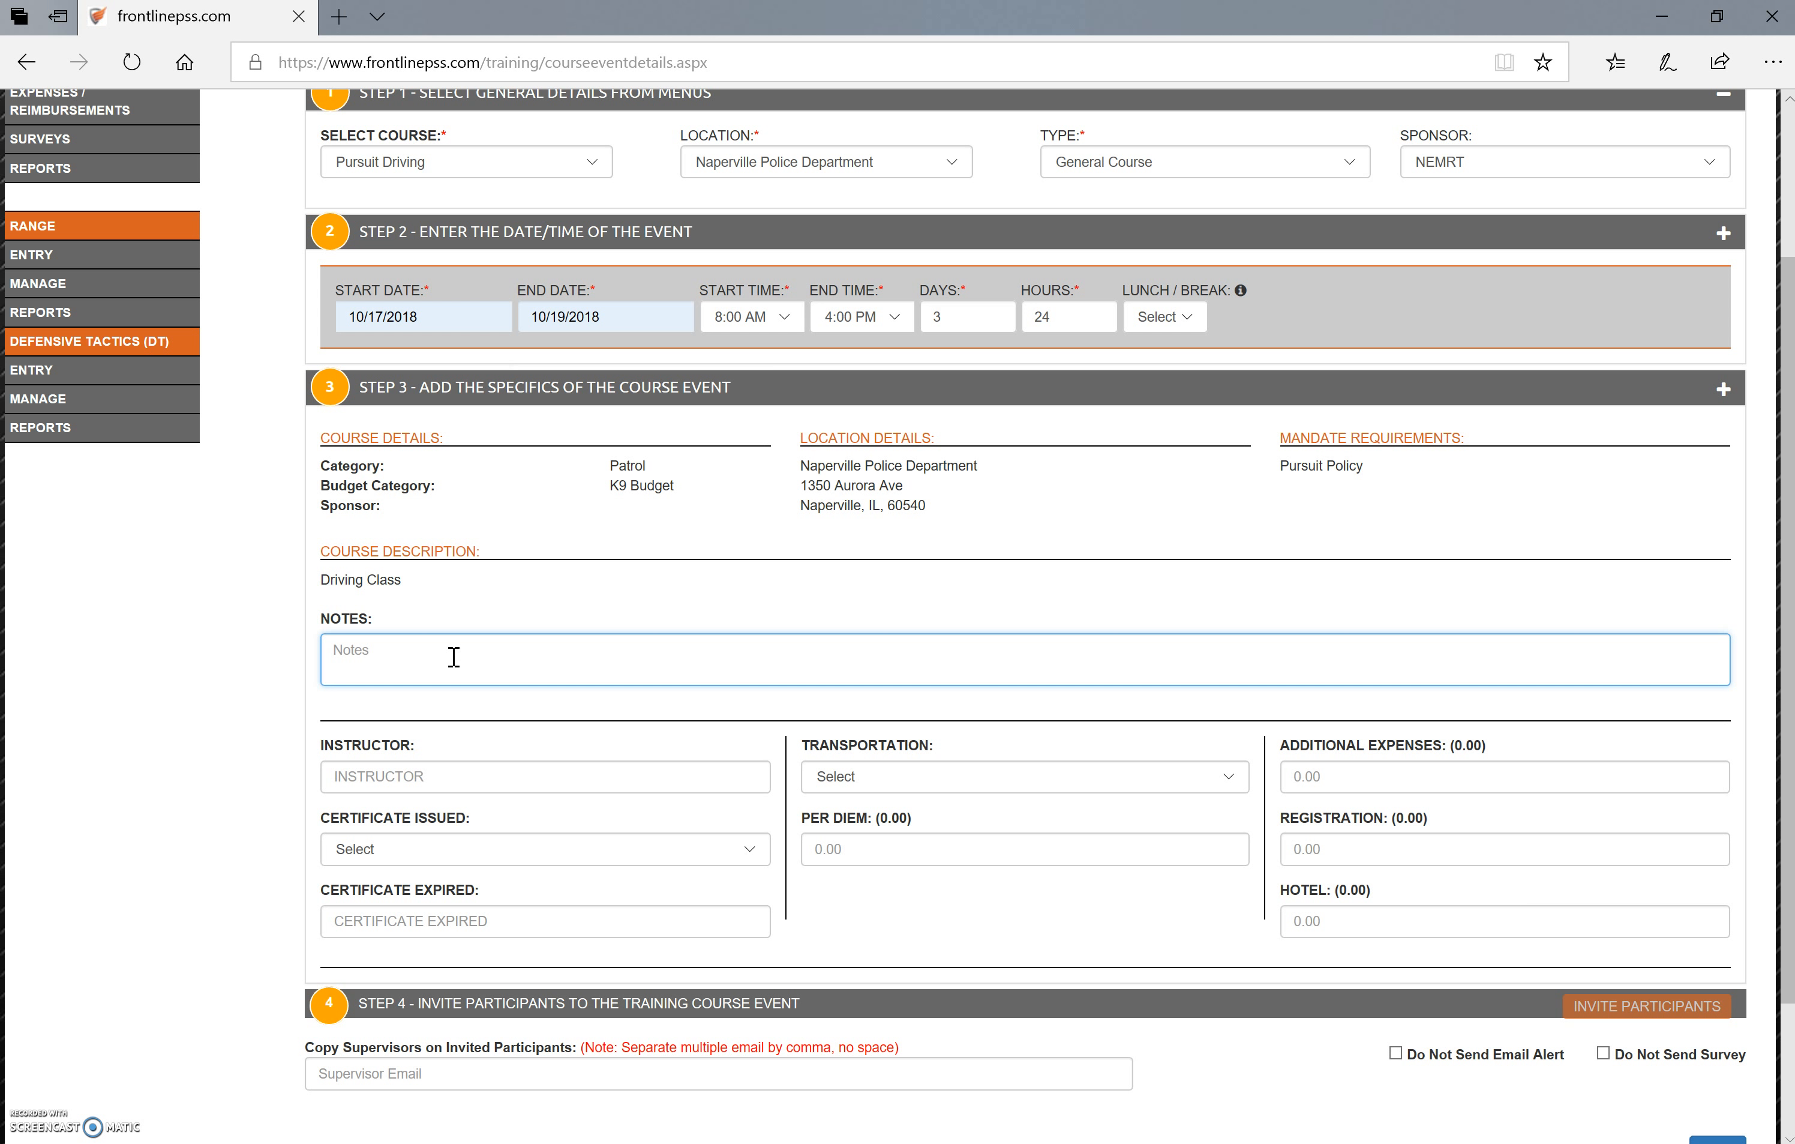
click(607, 774)
click(609, 801)
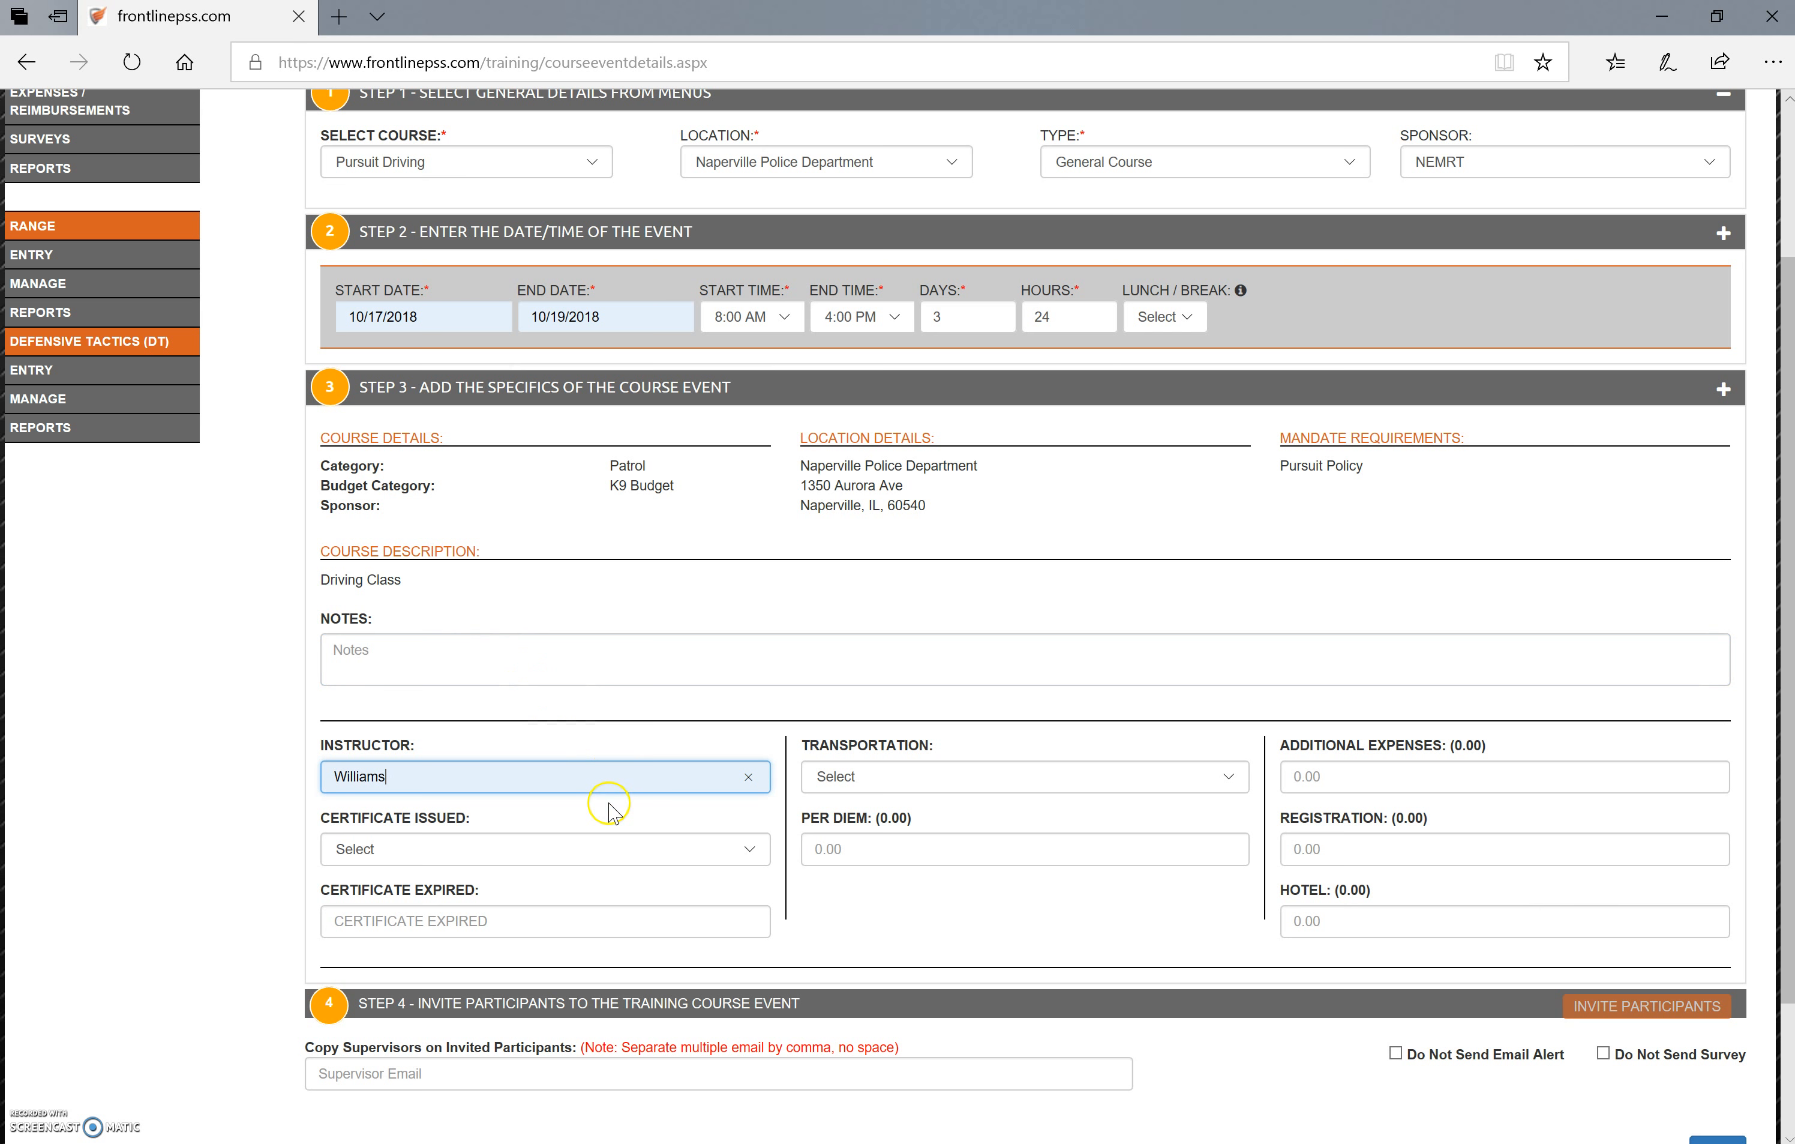
click(634, 850)
click(638, 874)
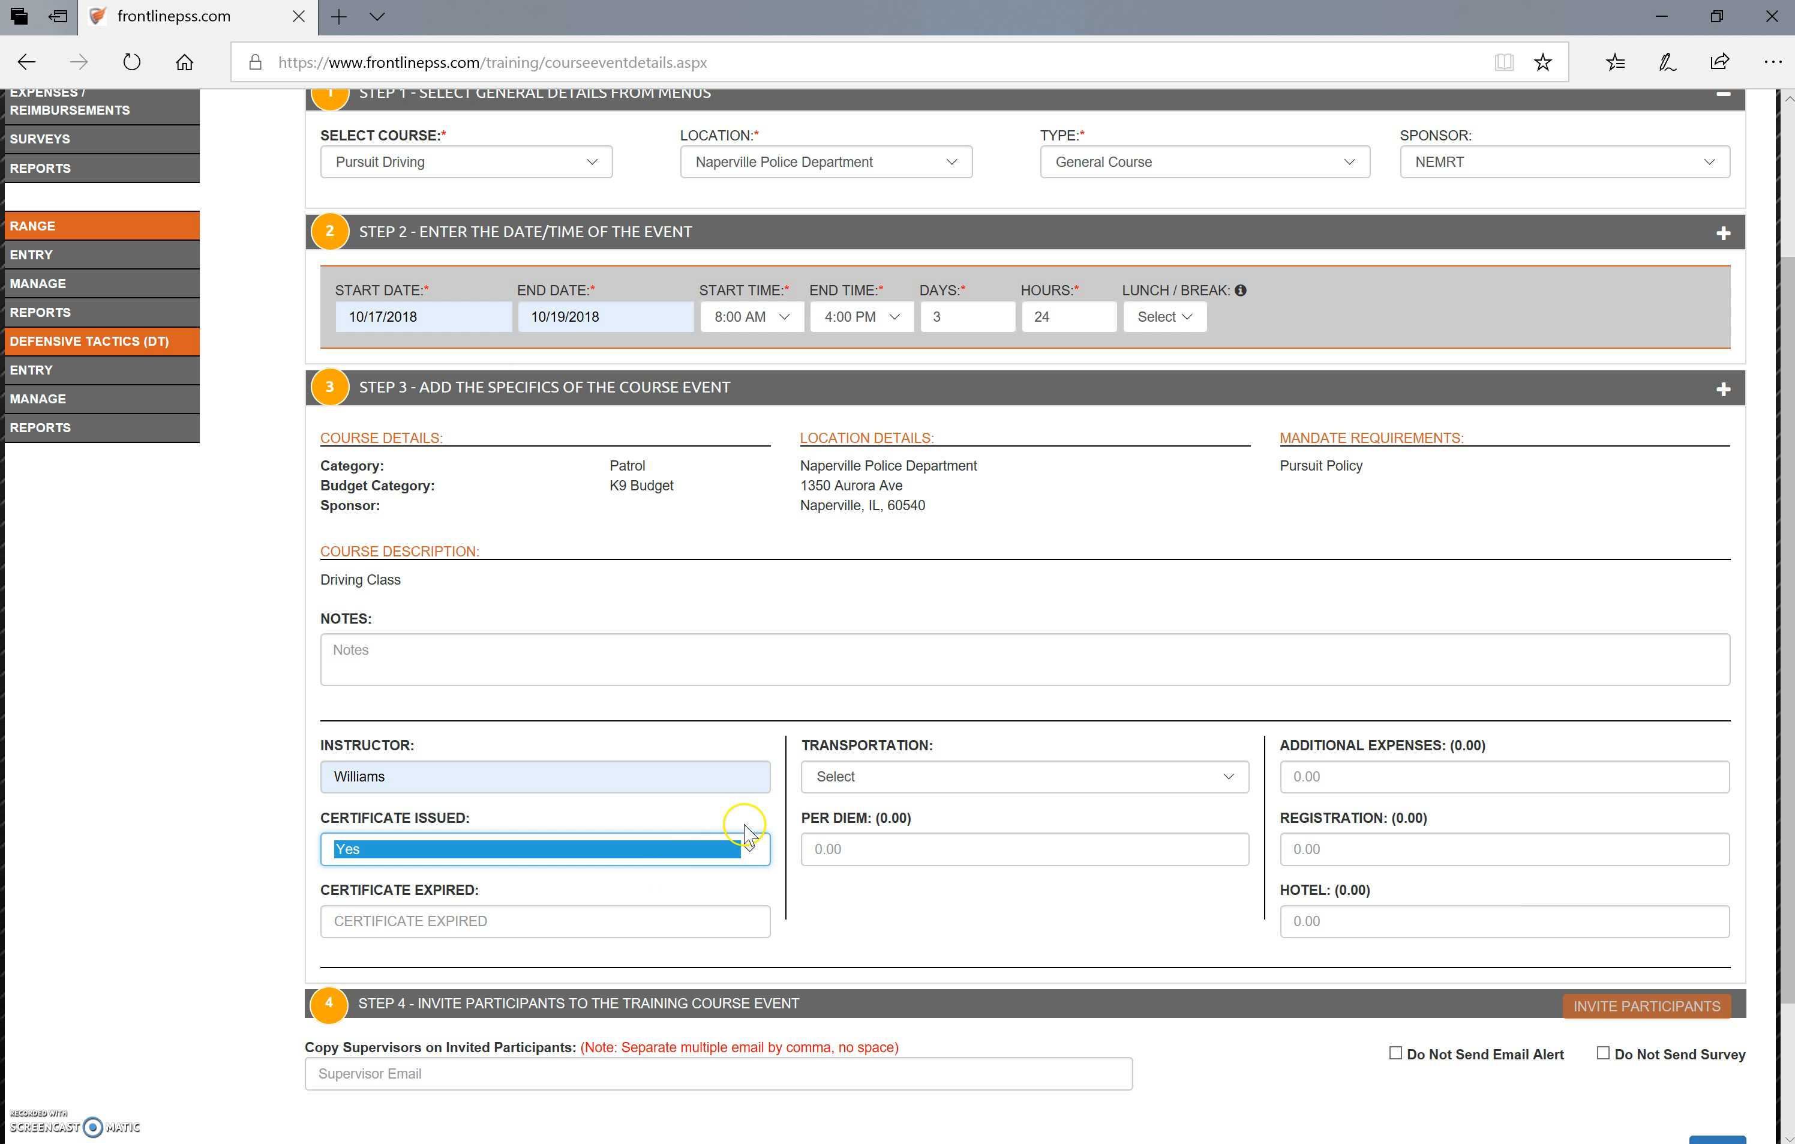
click(862, 775)
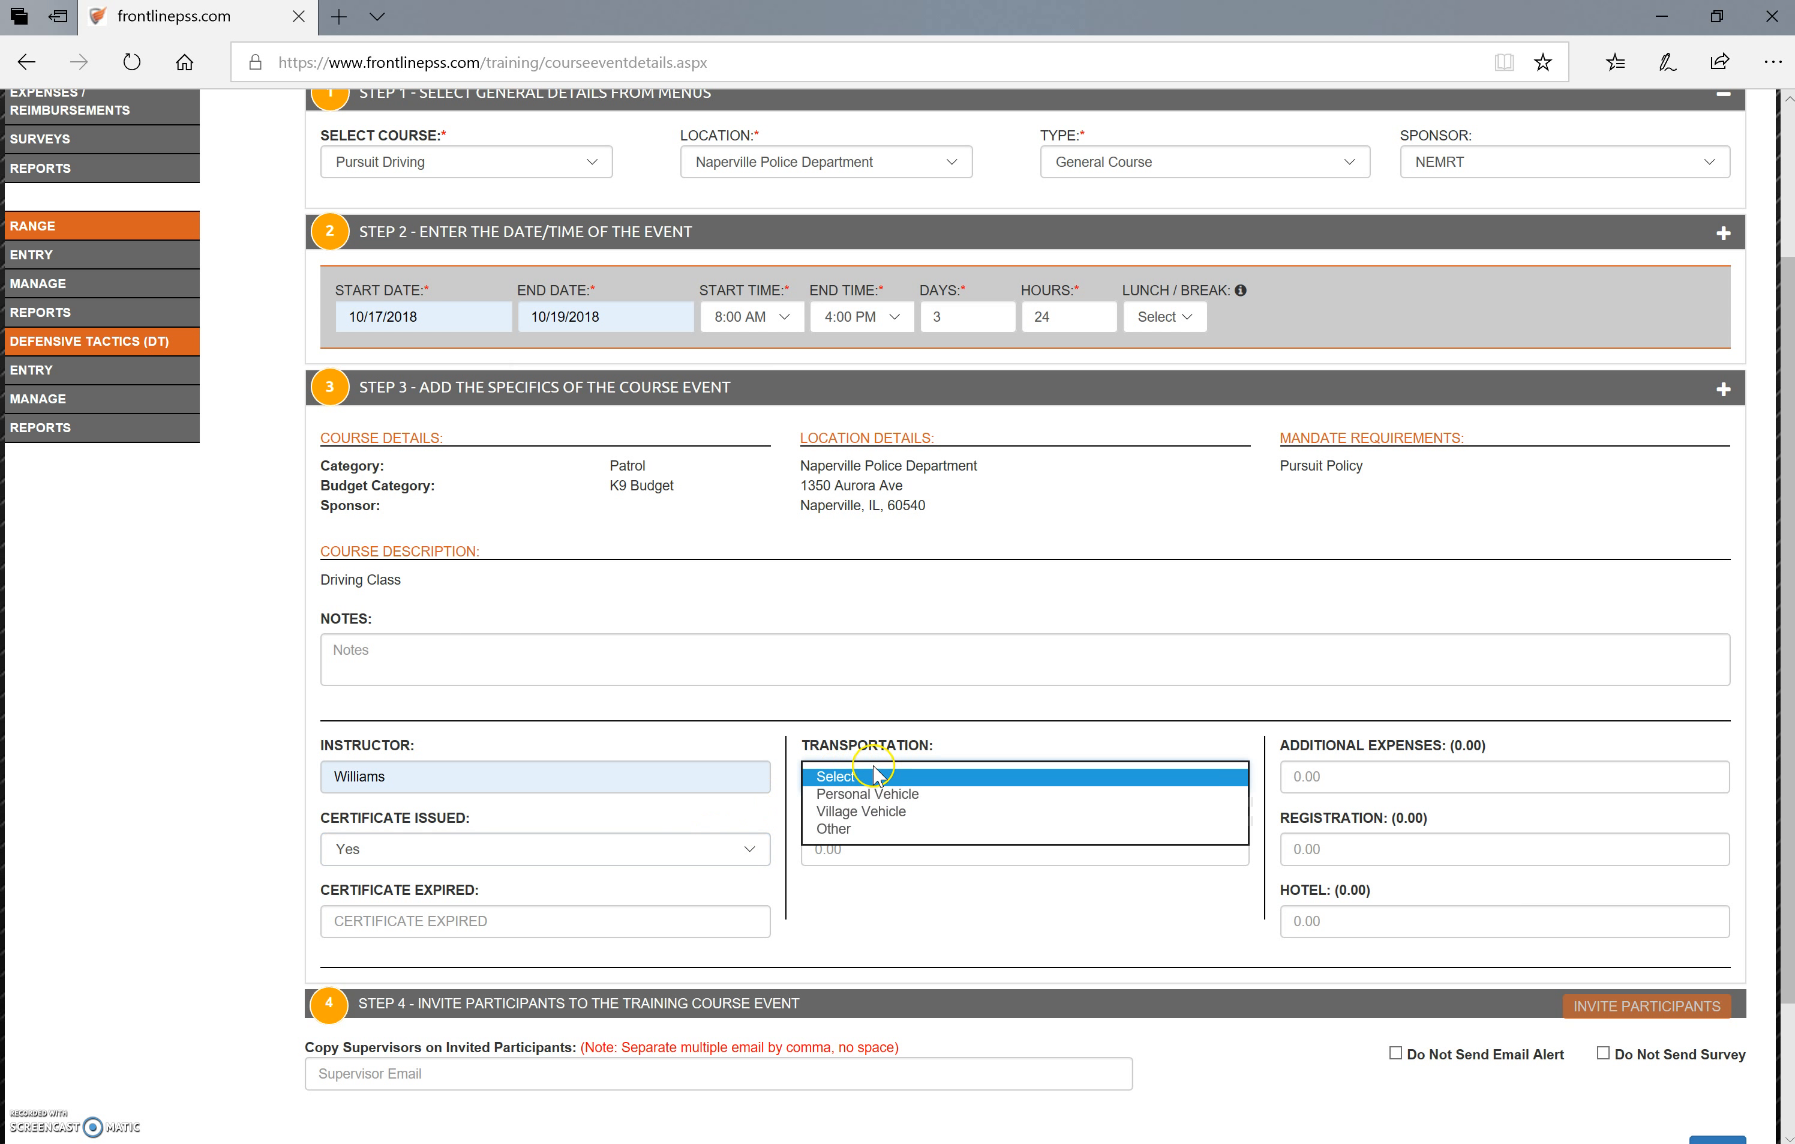
click(883, 812)
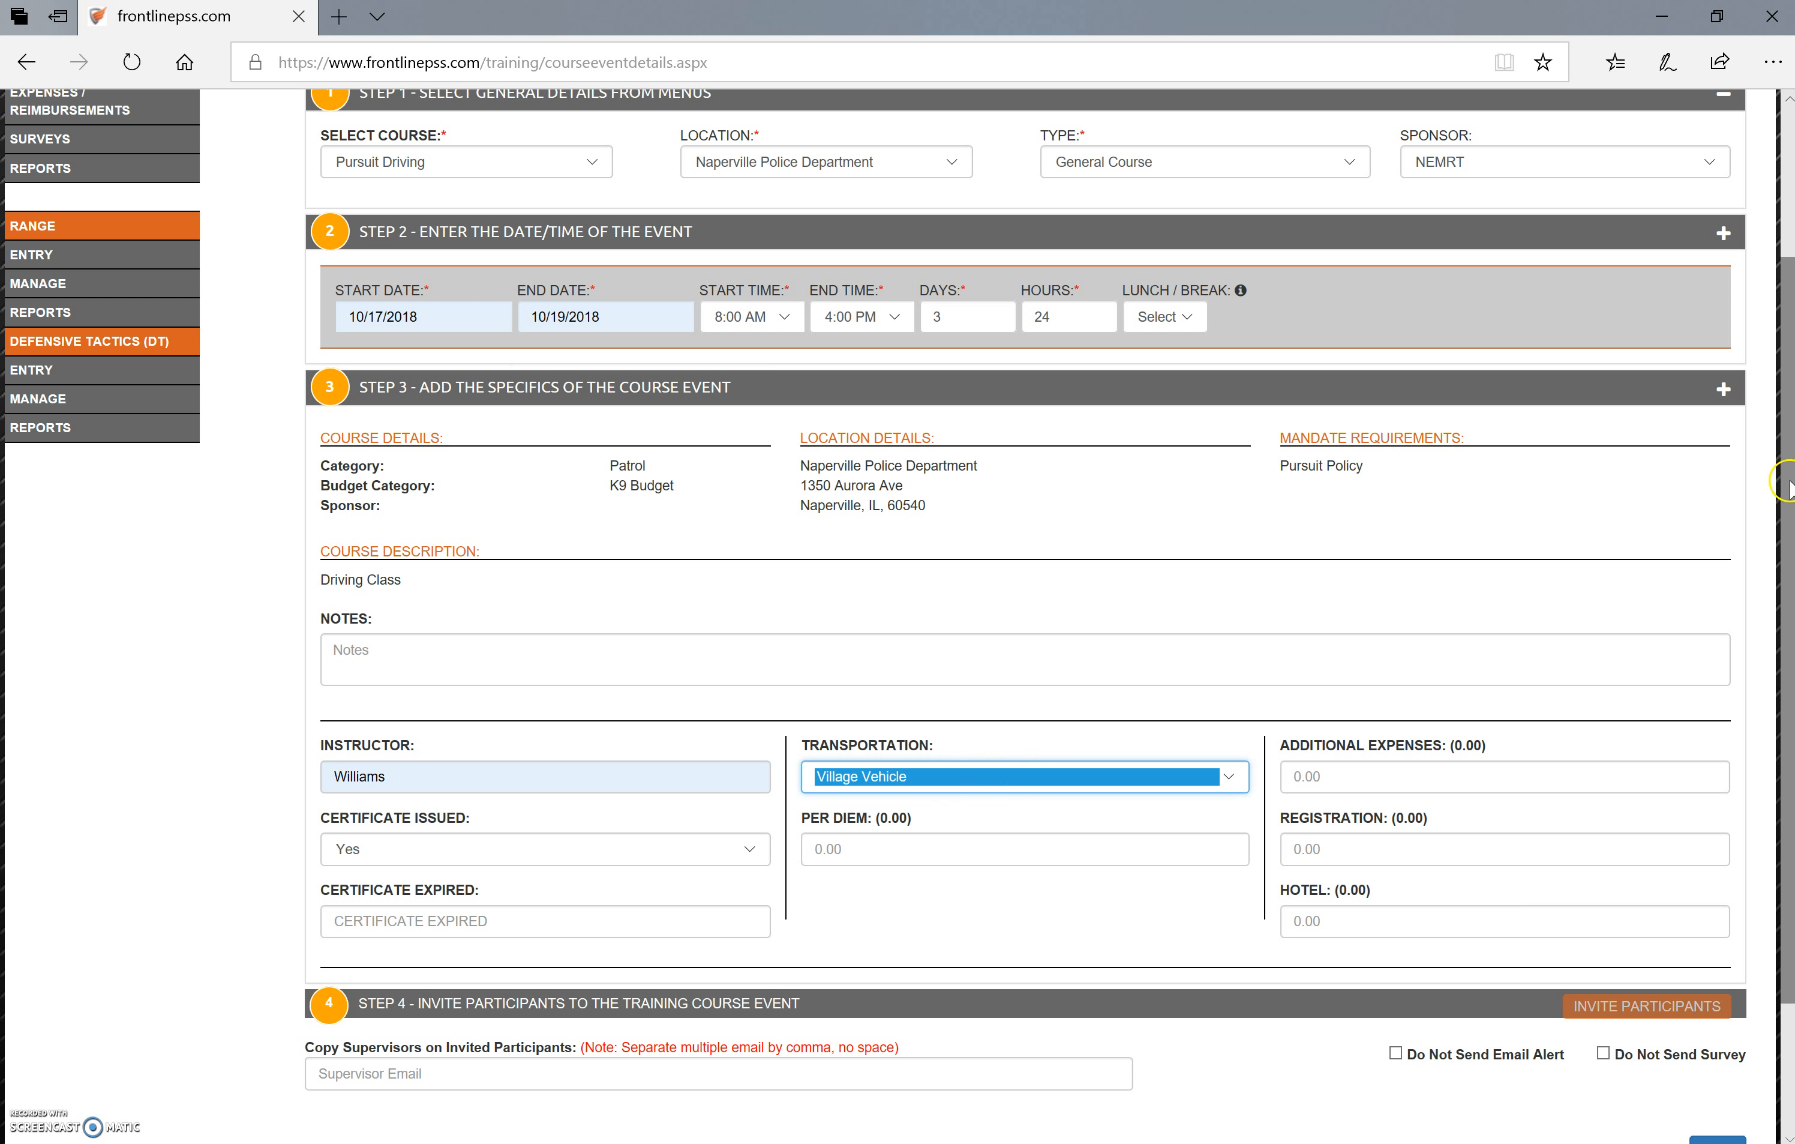
drag(1784, 483, 1768, 642)
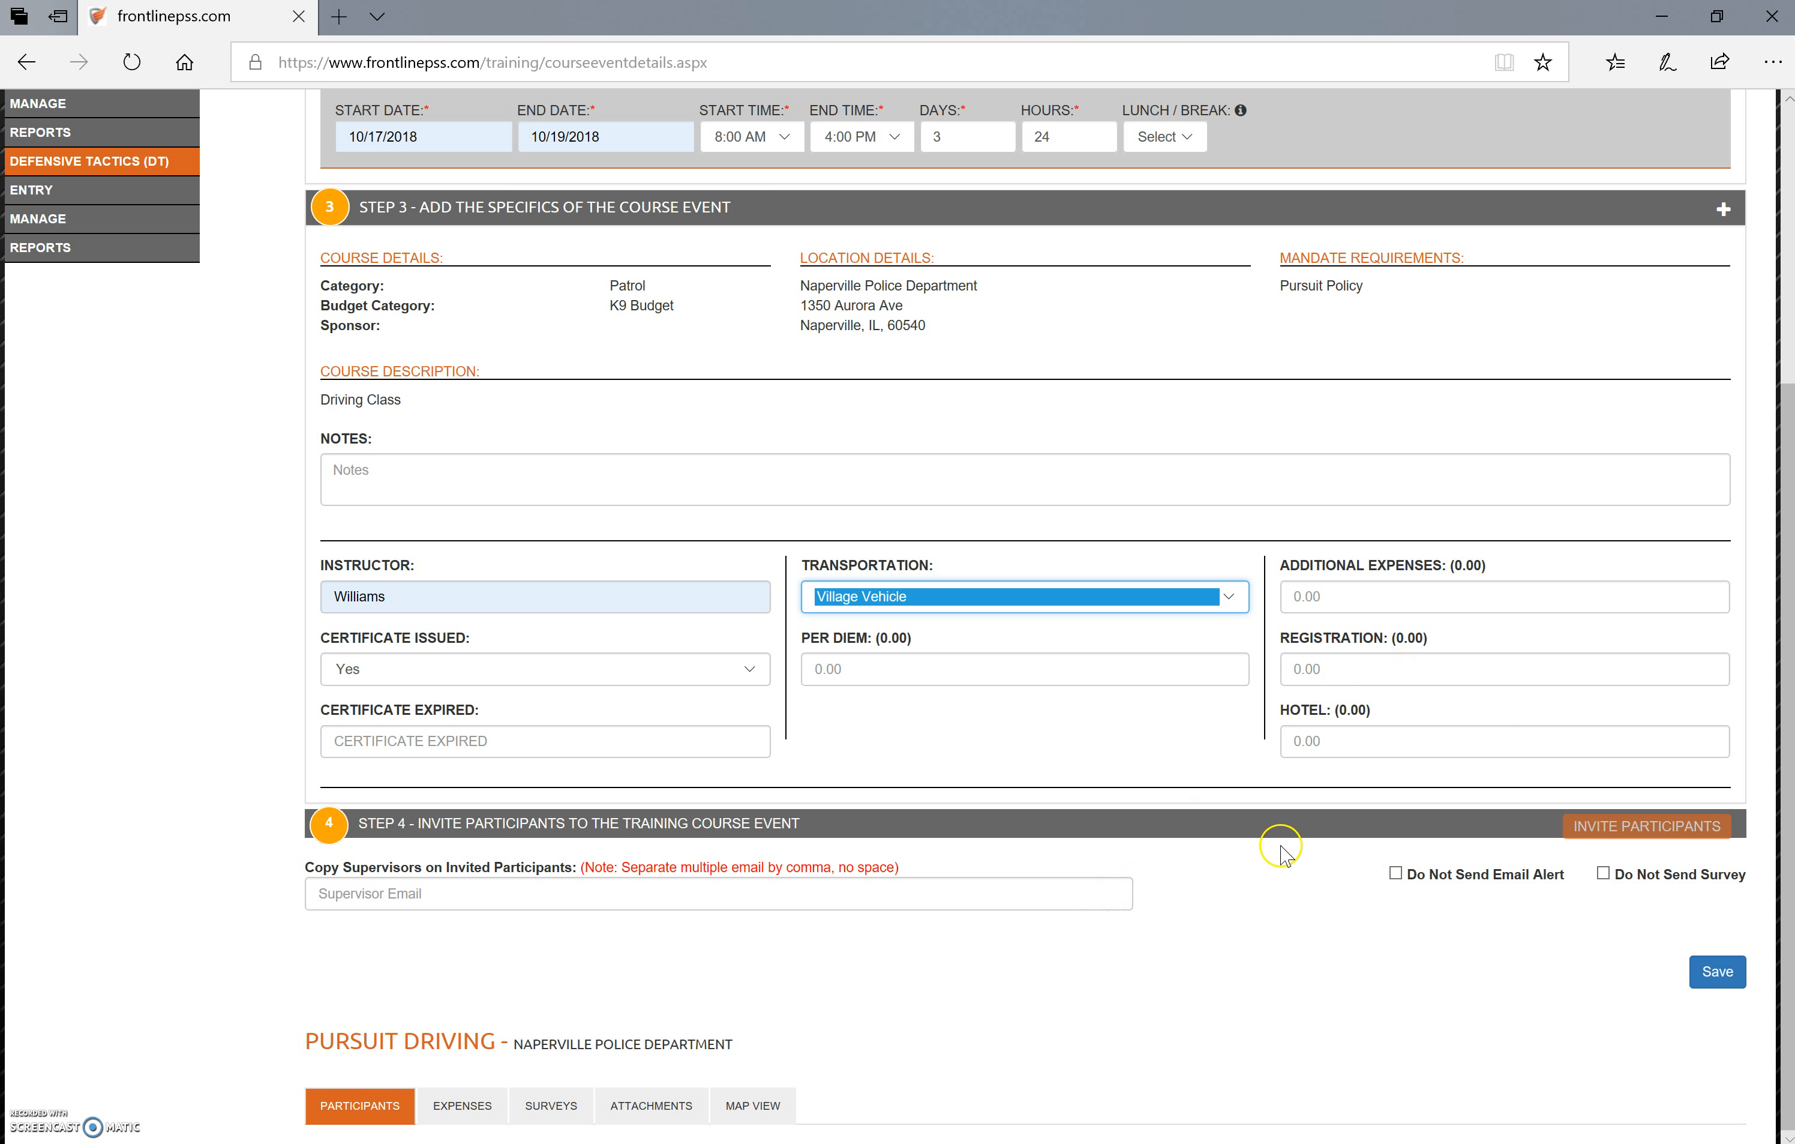
Check the supervisor email suggestions and the event's attachment upload options, and save the Pursuit Driving course event
click(751, 898)
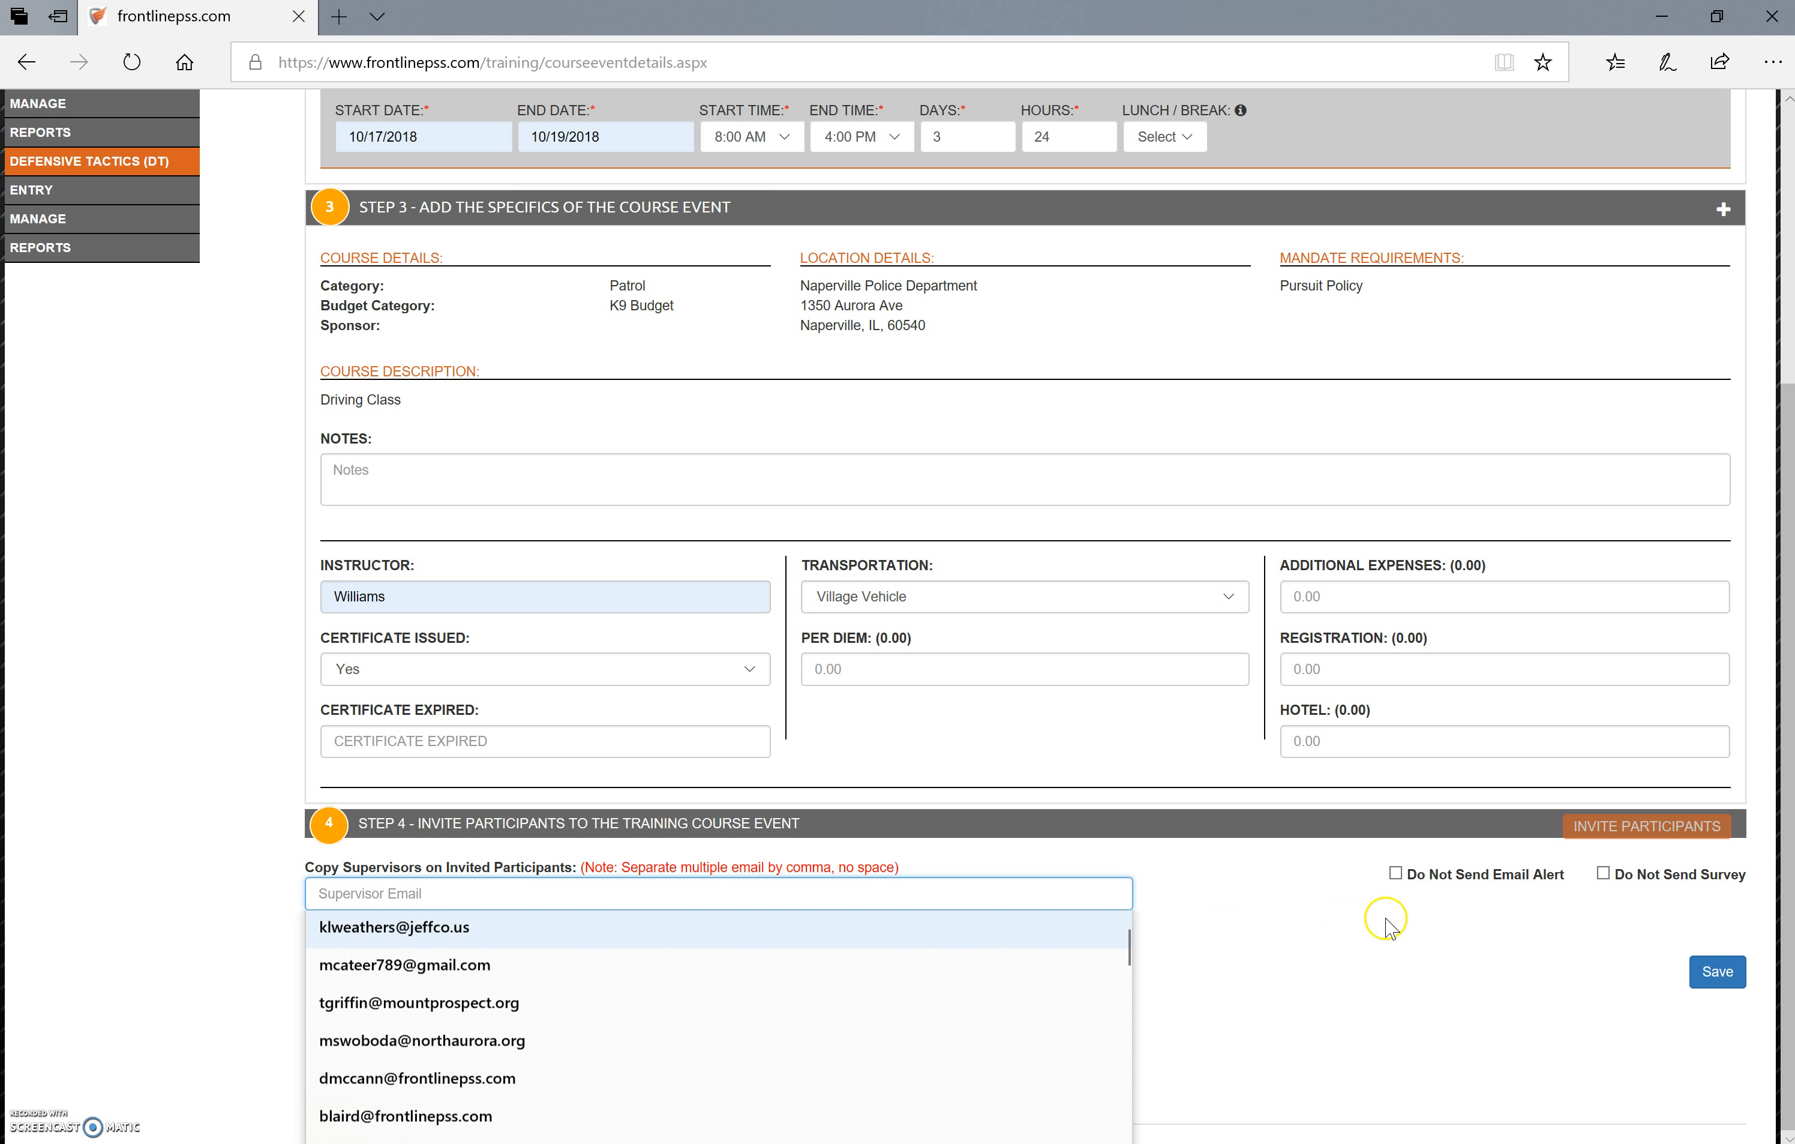
click(1373, 938)
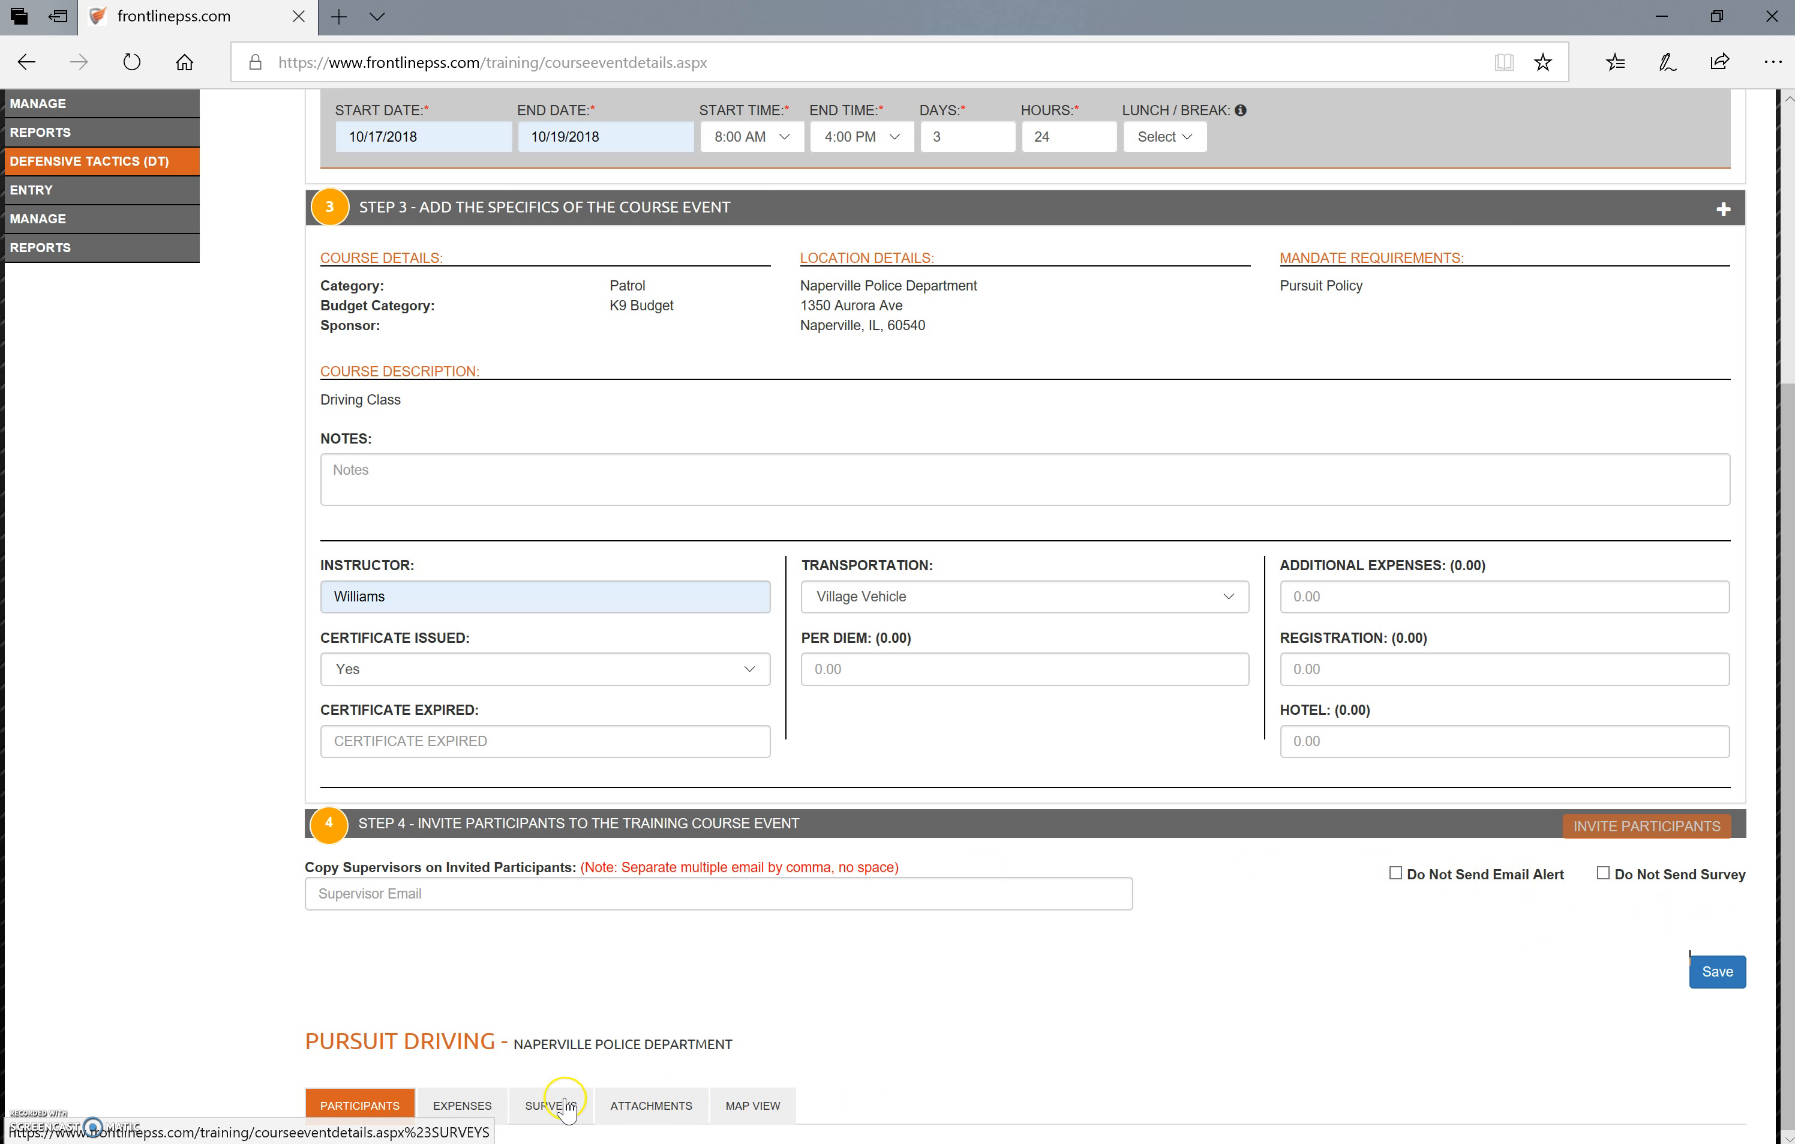
click(626, 1105)
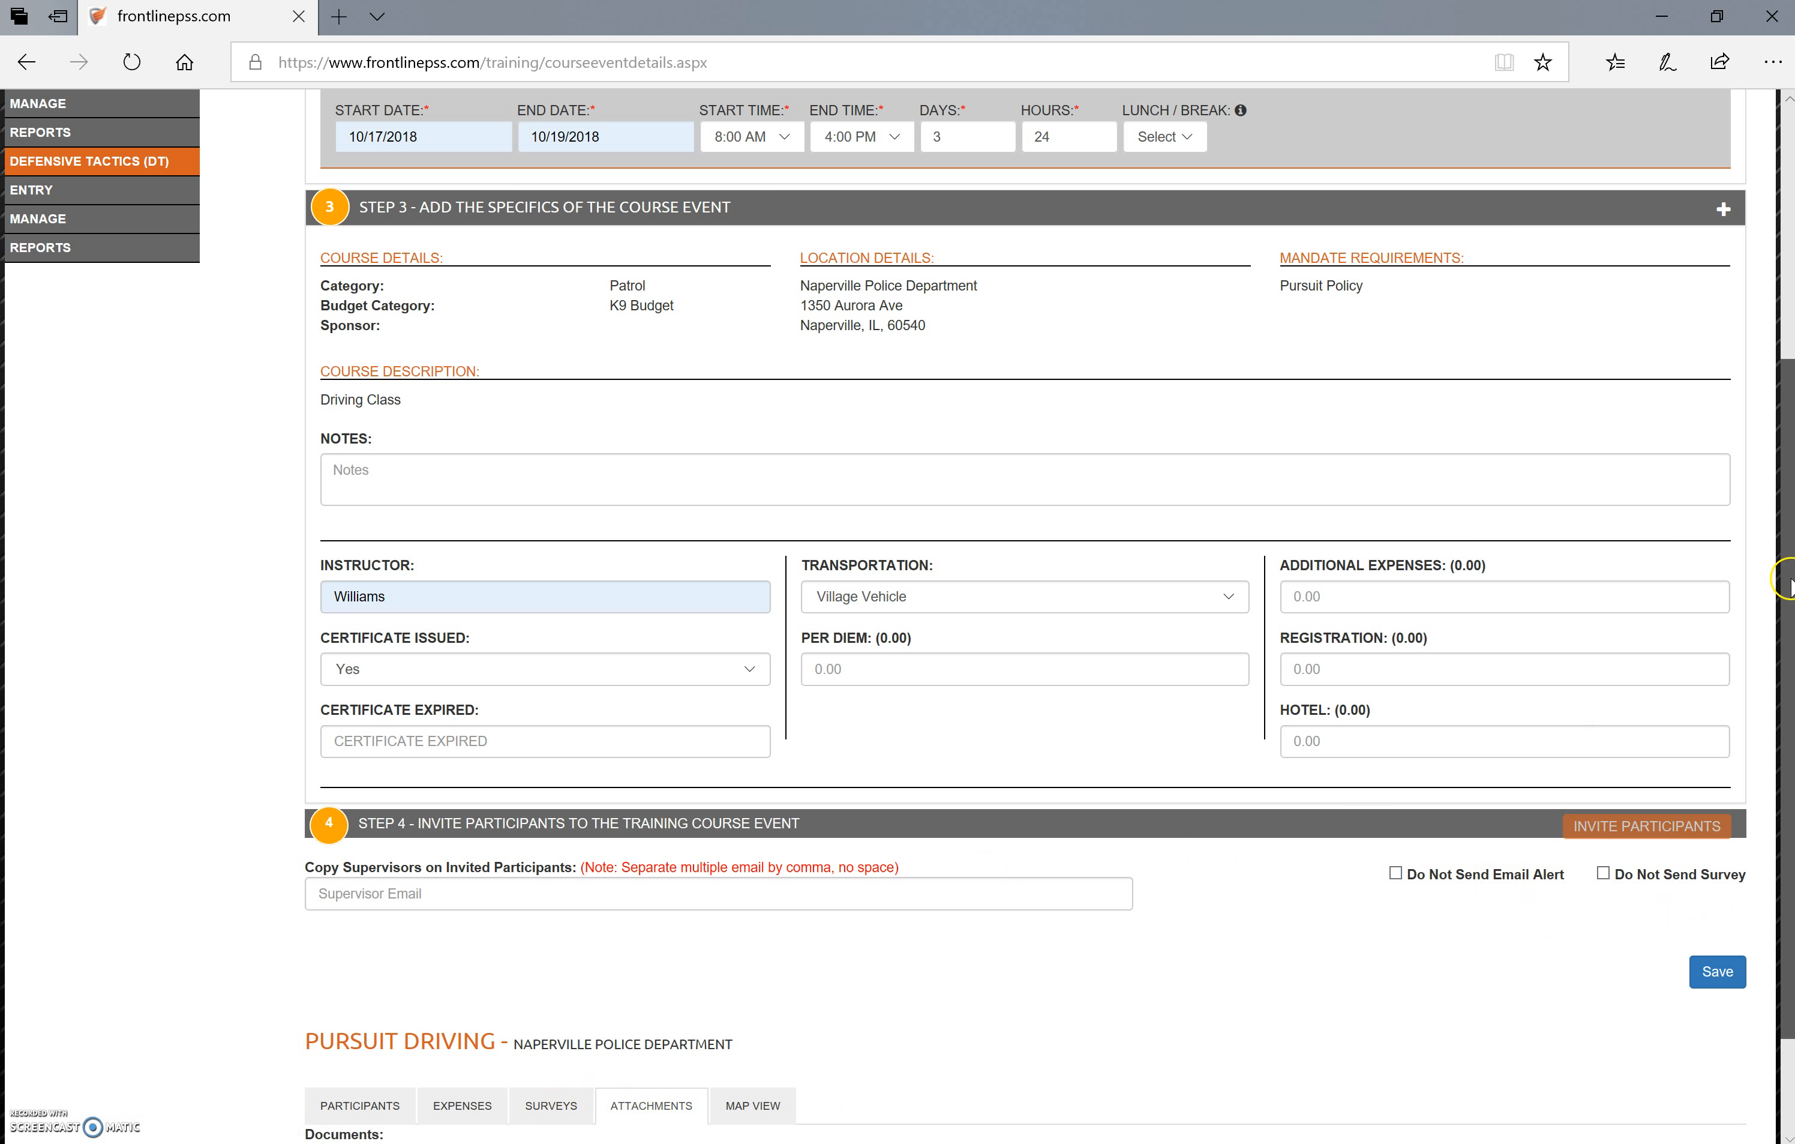
scroll(768, 1011, down, 2)
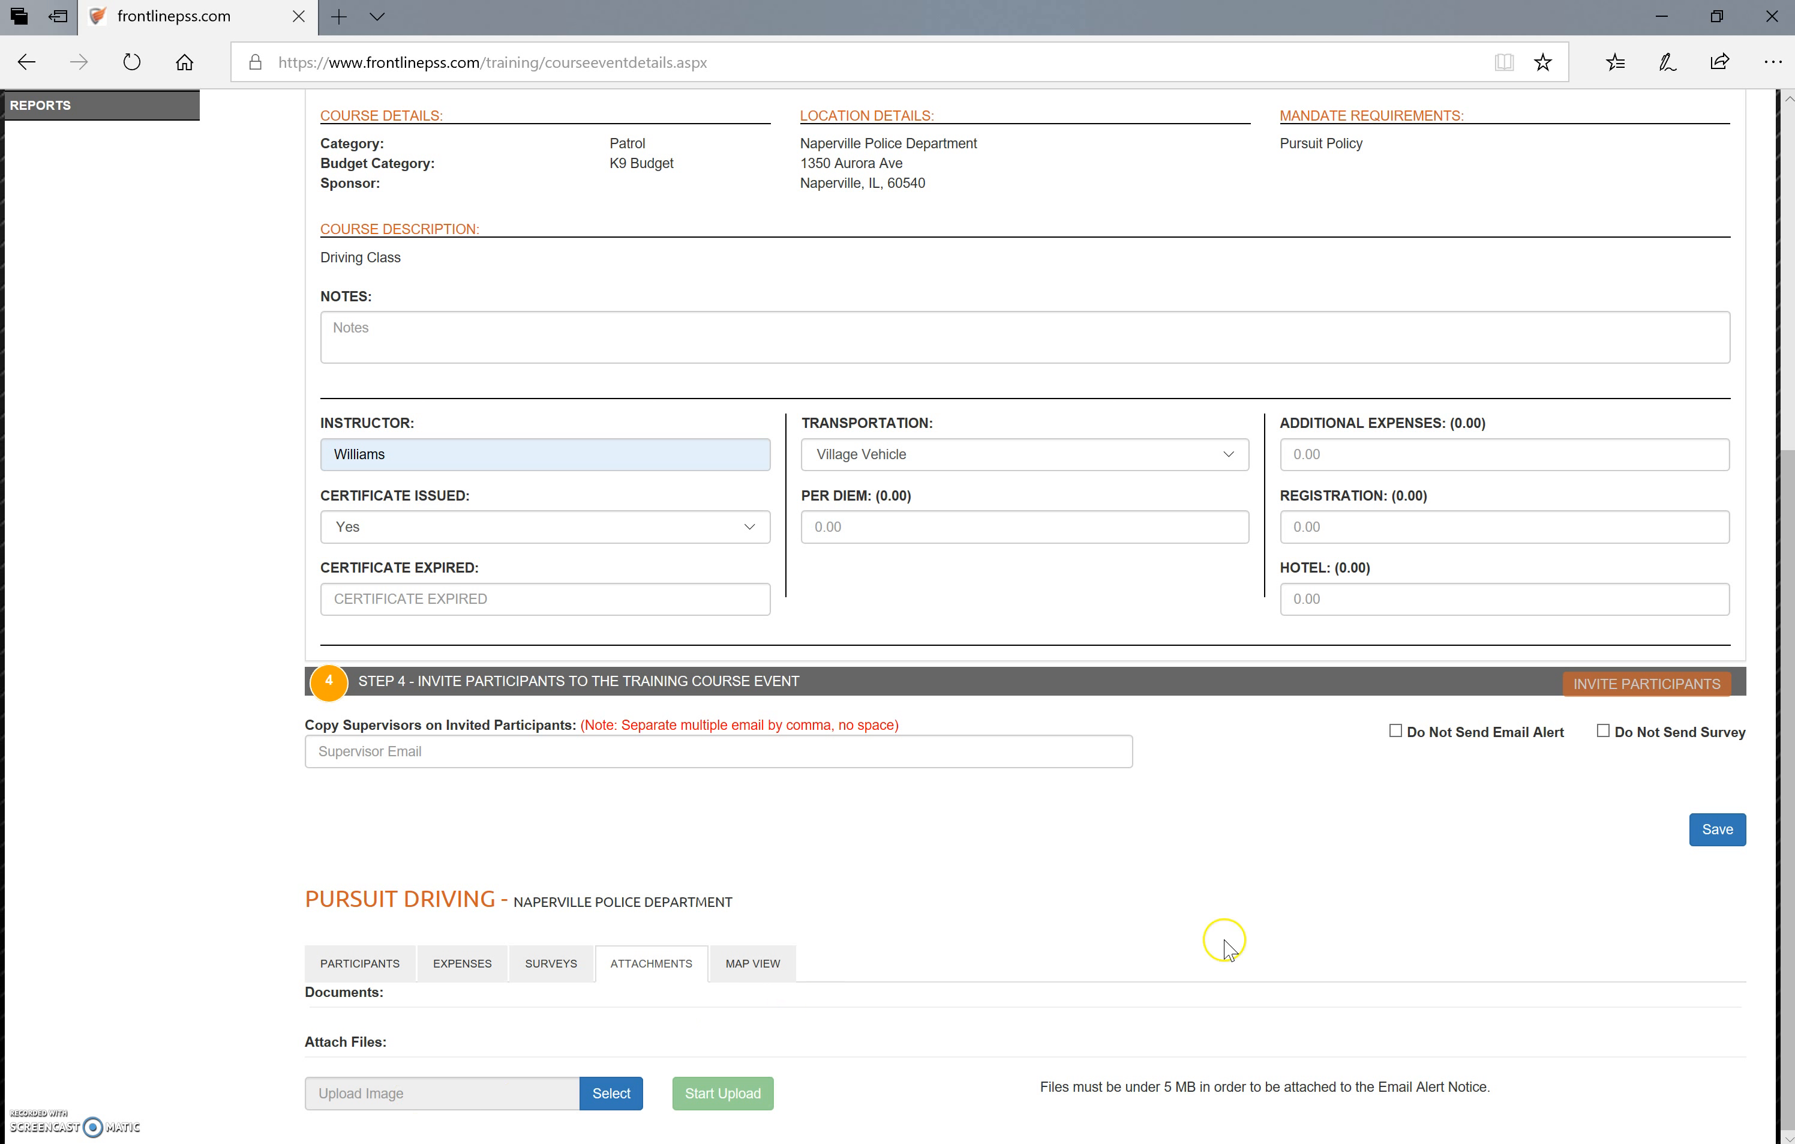
click(1726, 830)
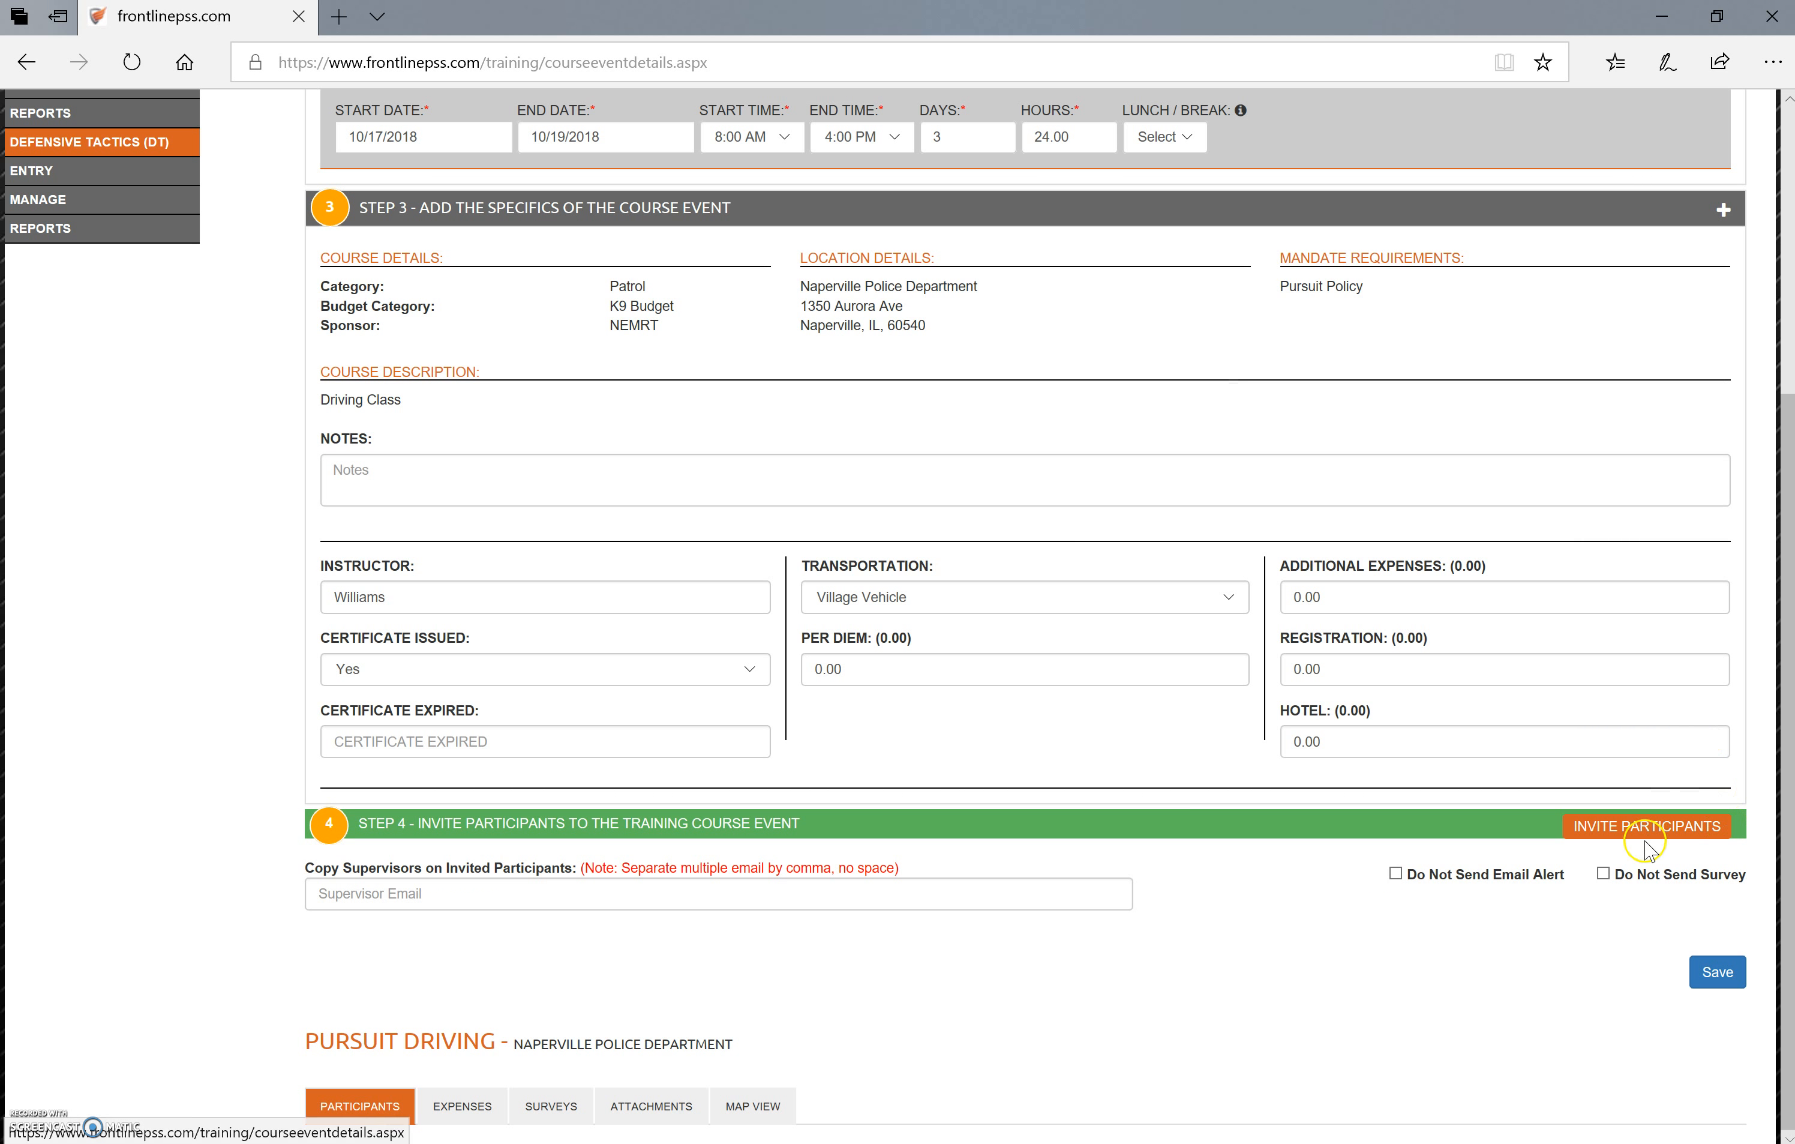
Invite the fourth and fifth listed employees to the Pursuit Driving event, overriding the same-day scheduling conflict
click(1652, 825)
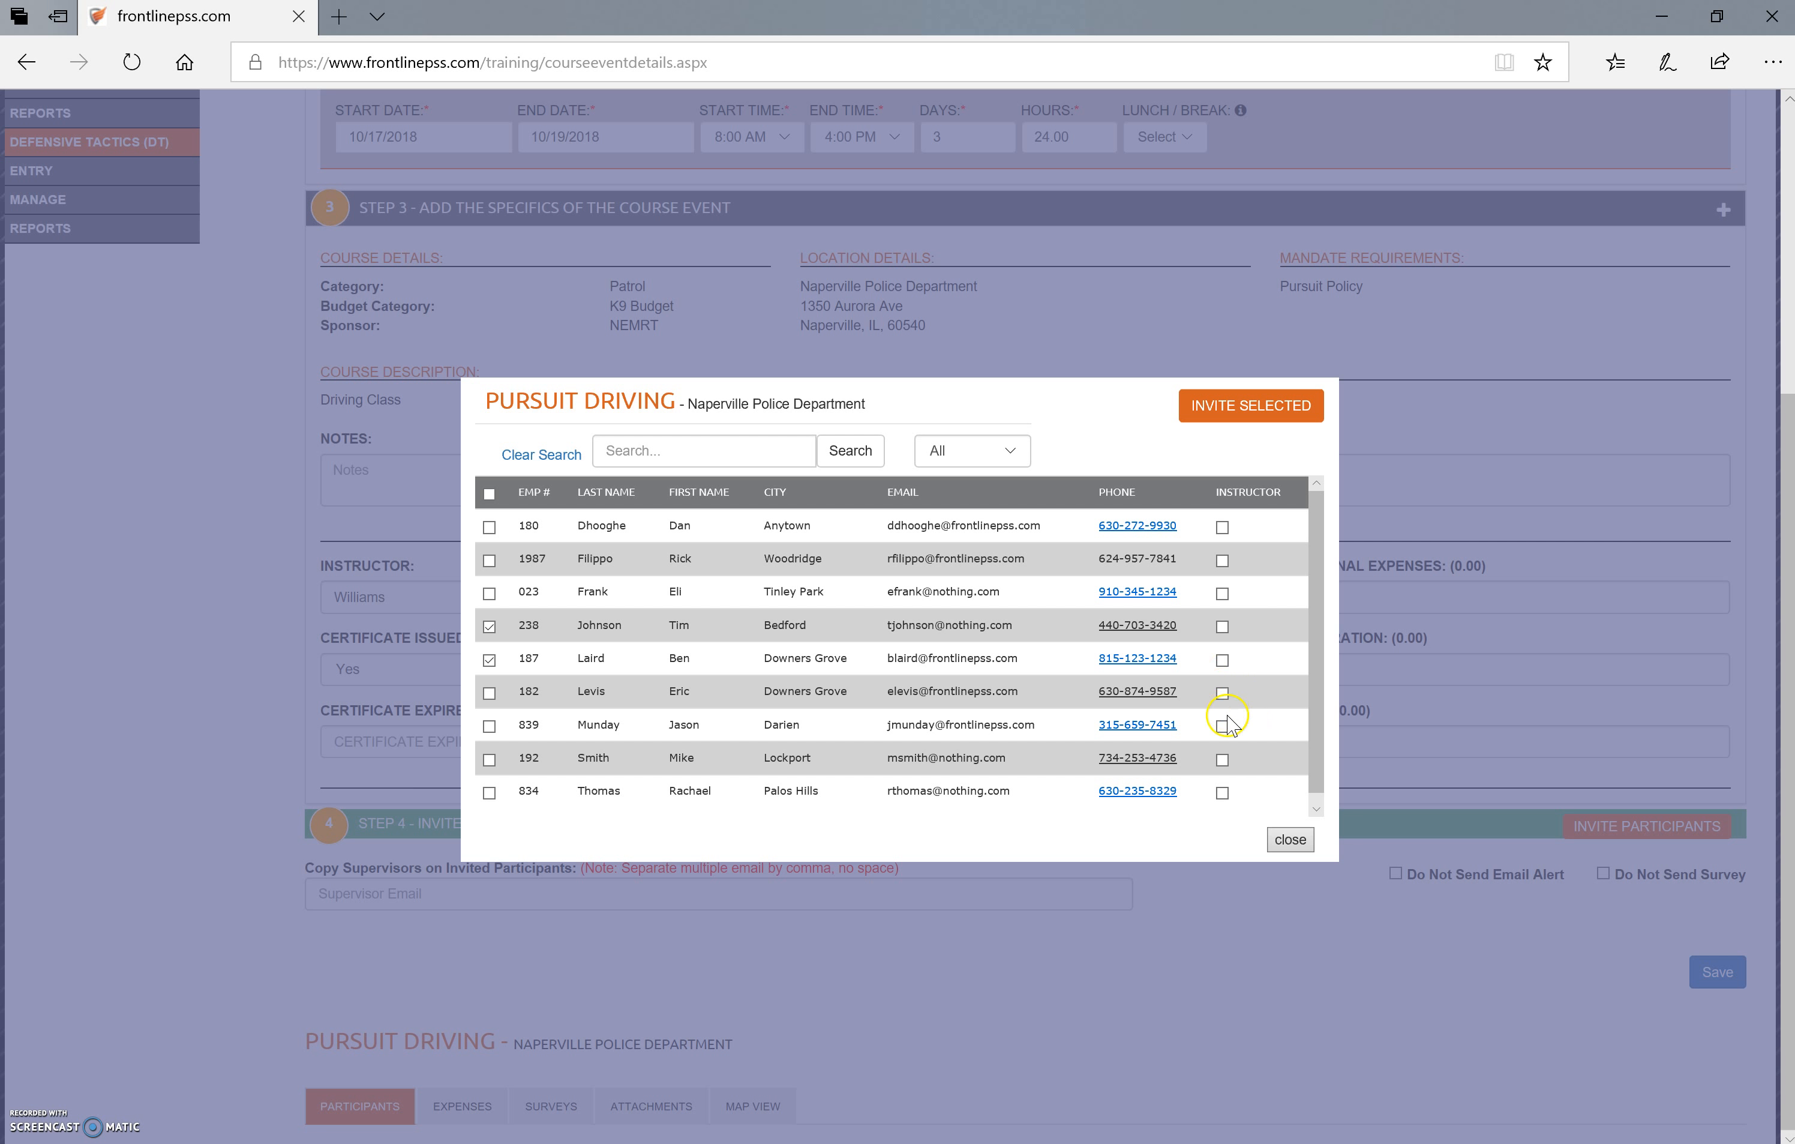
click(1261, 411)
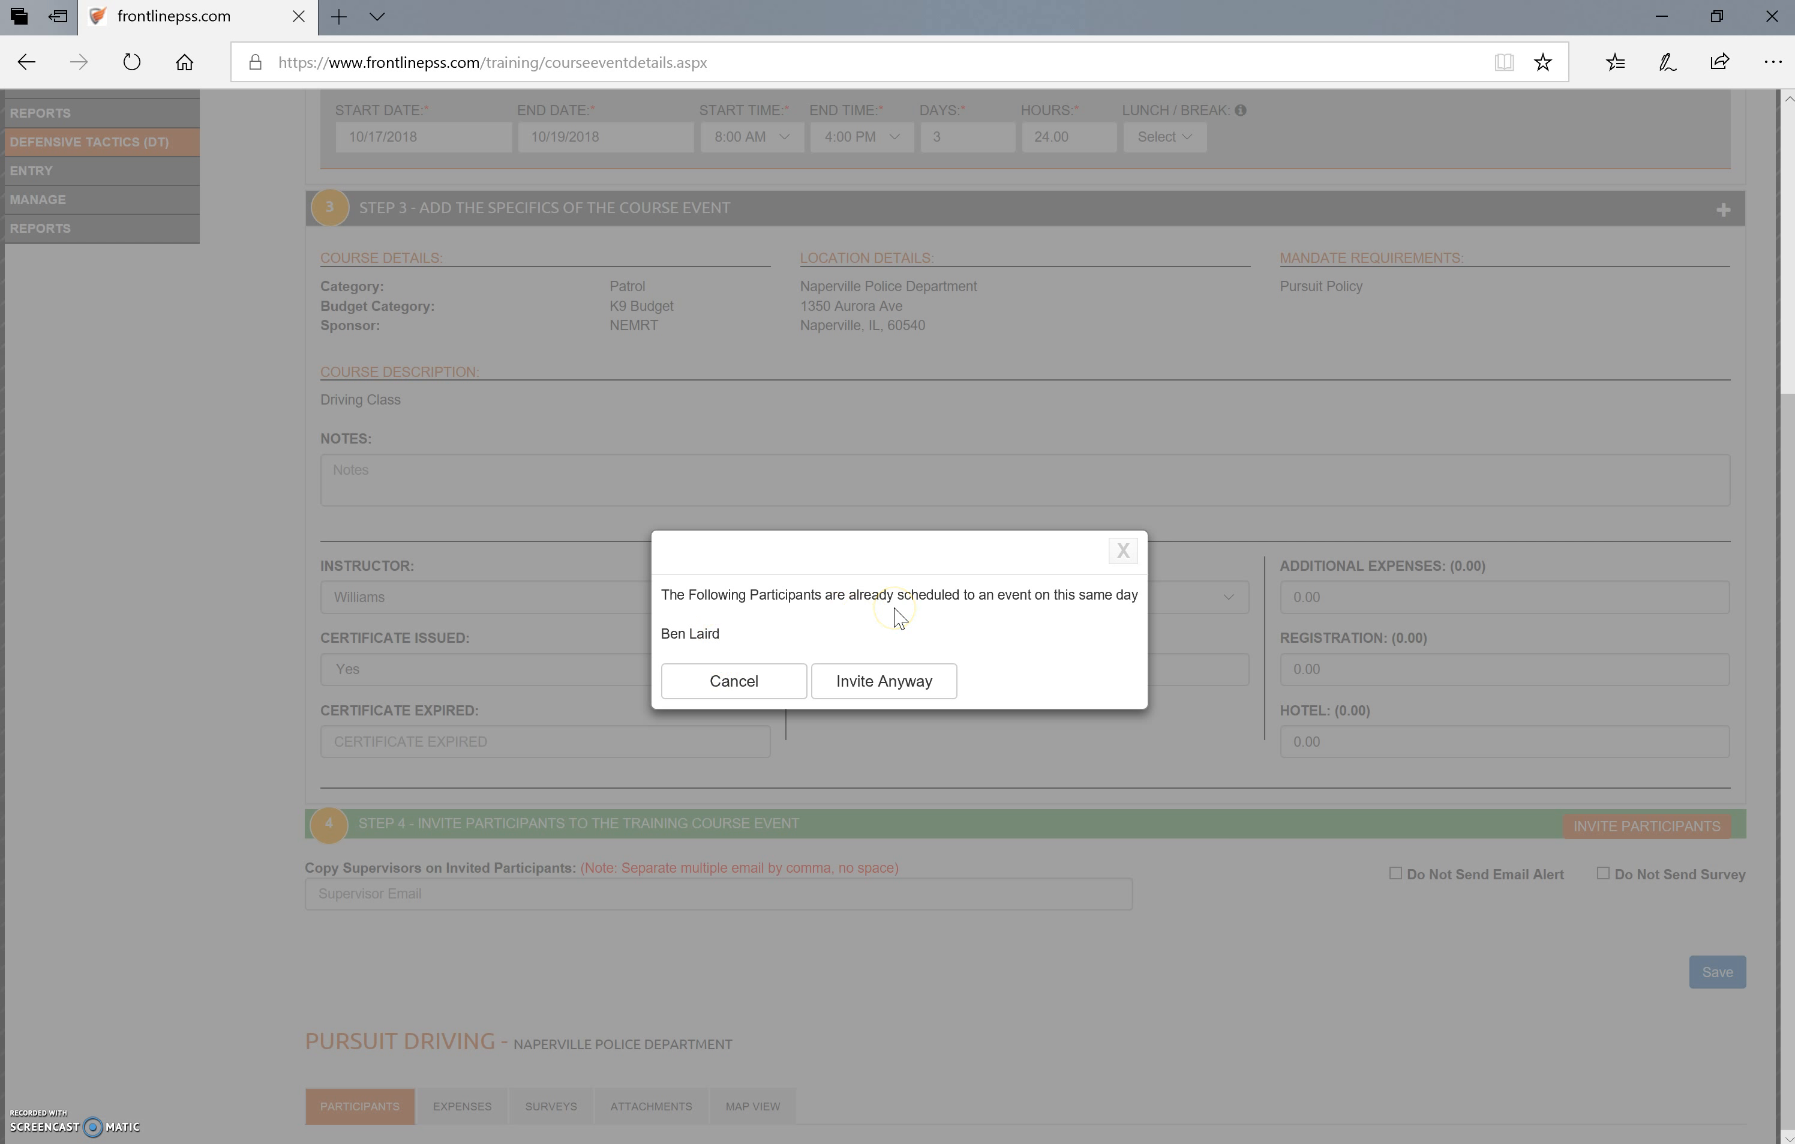
click(921, 687)
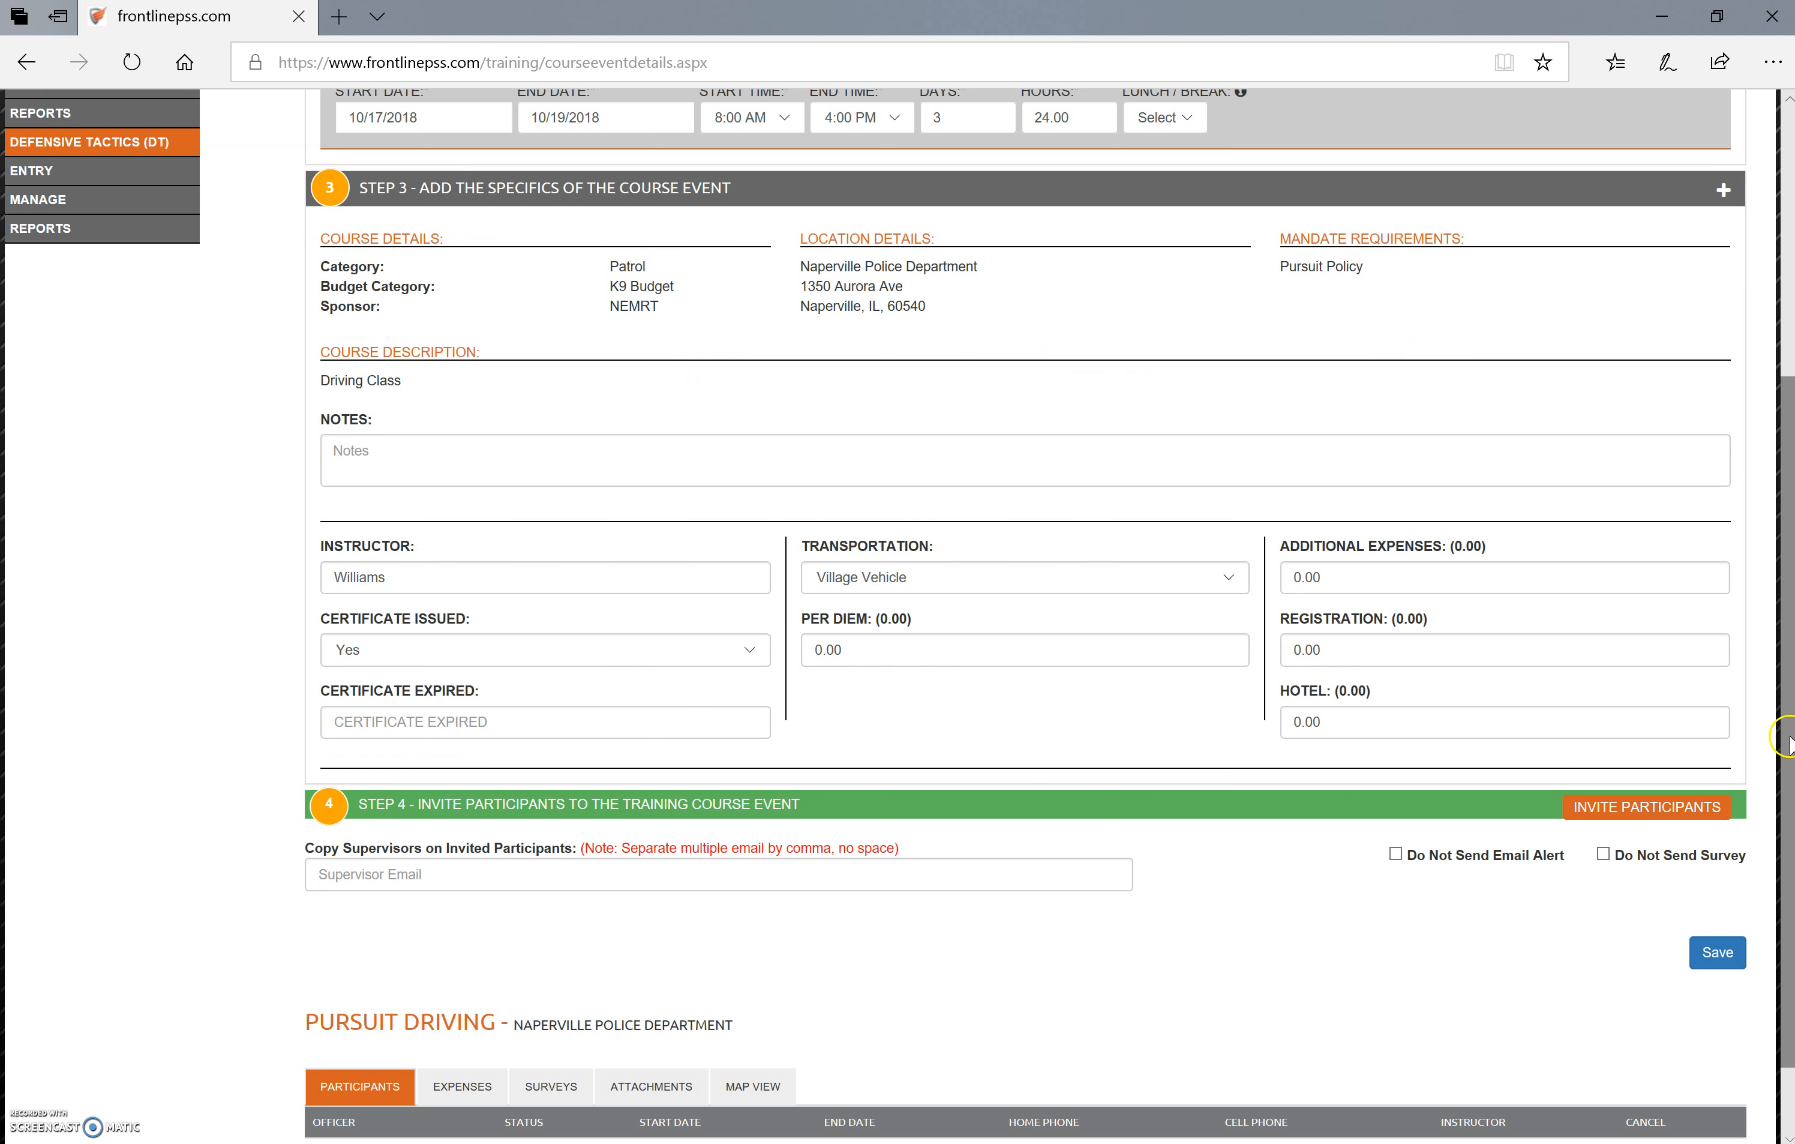
Review the event's invited participants, their expenses and the saved course event details
drag(1791, 736, 1792, 807)
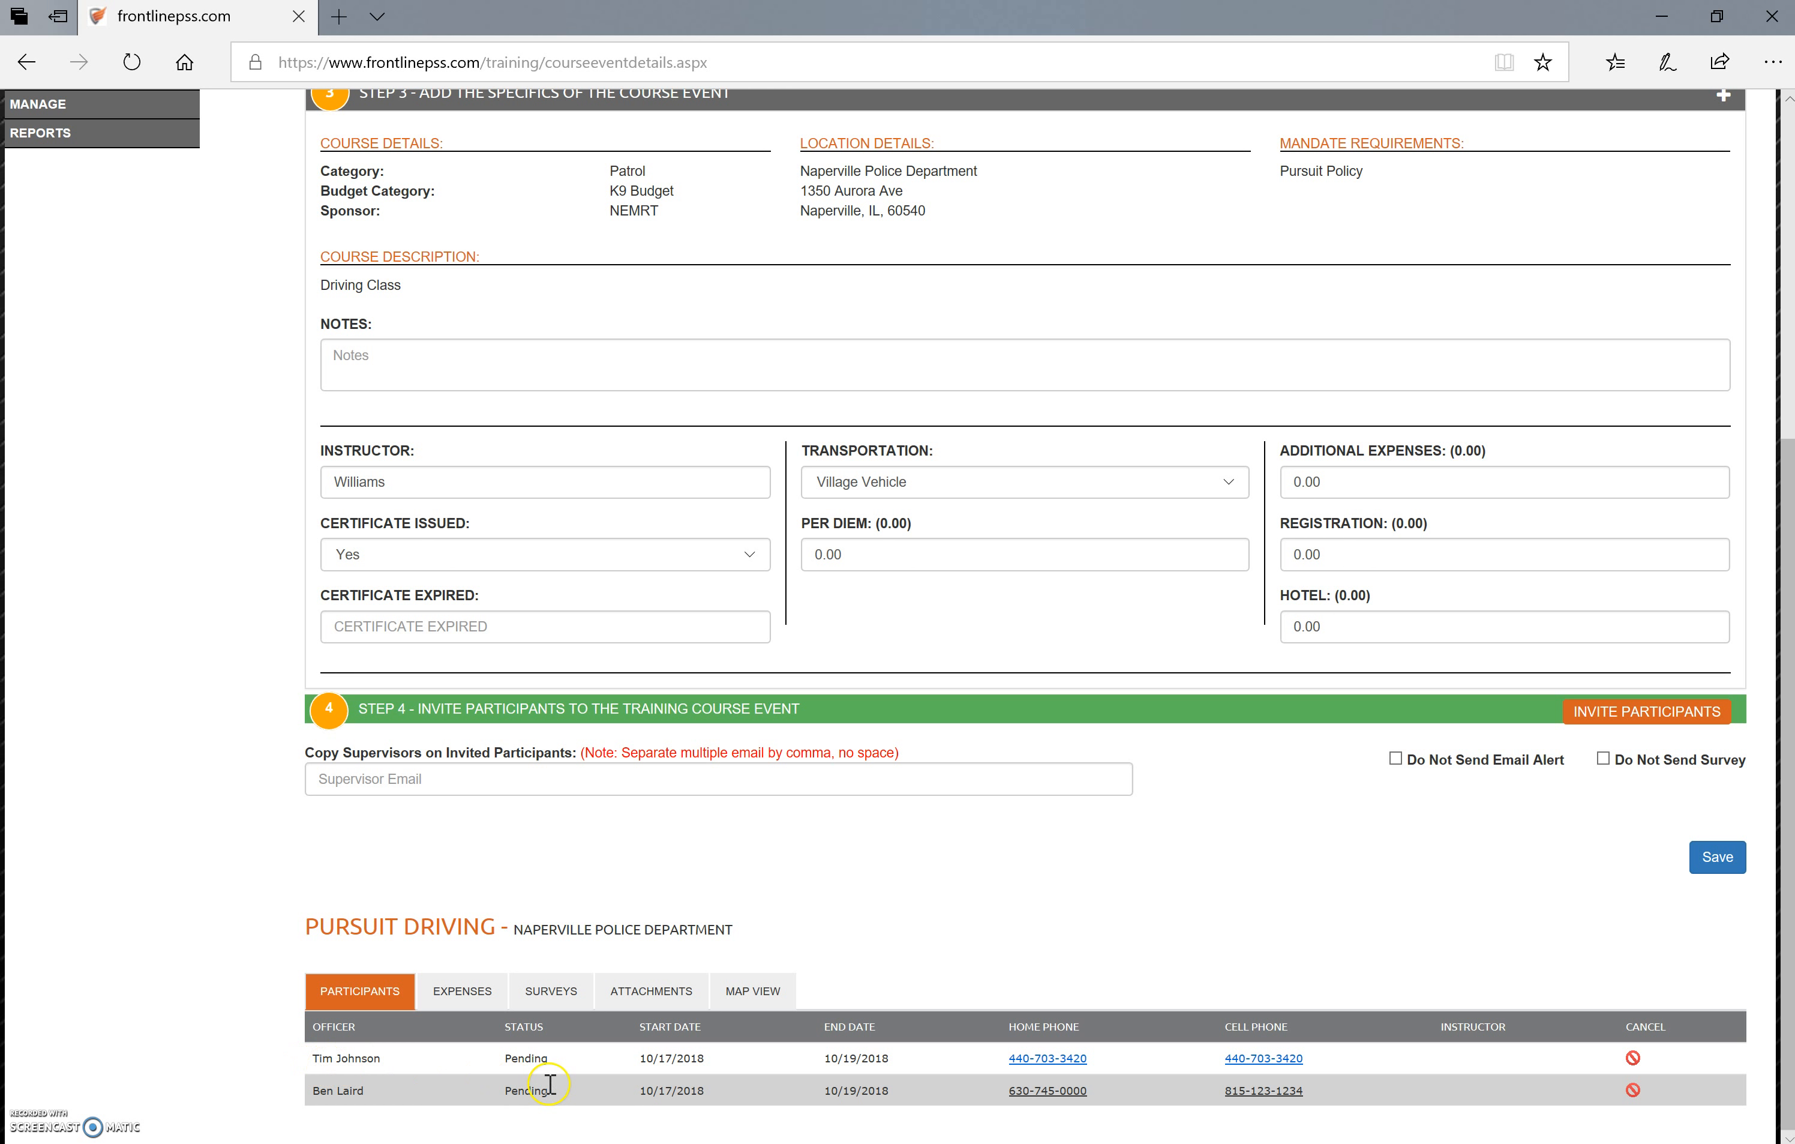
click(446, 989)
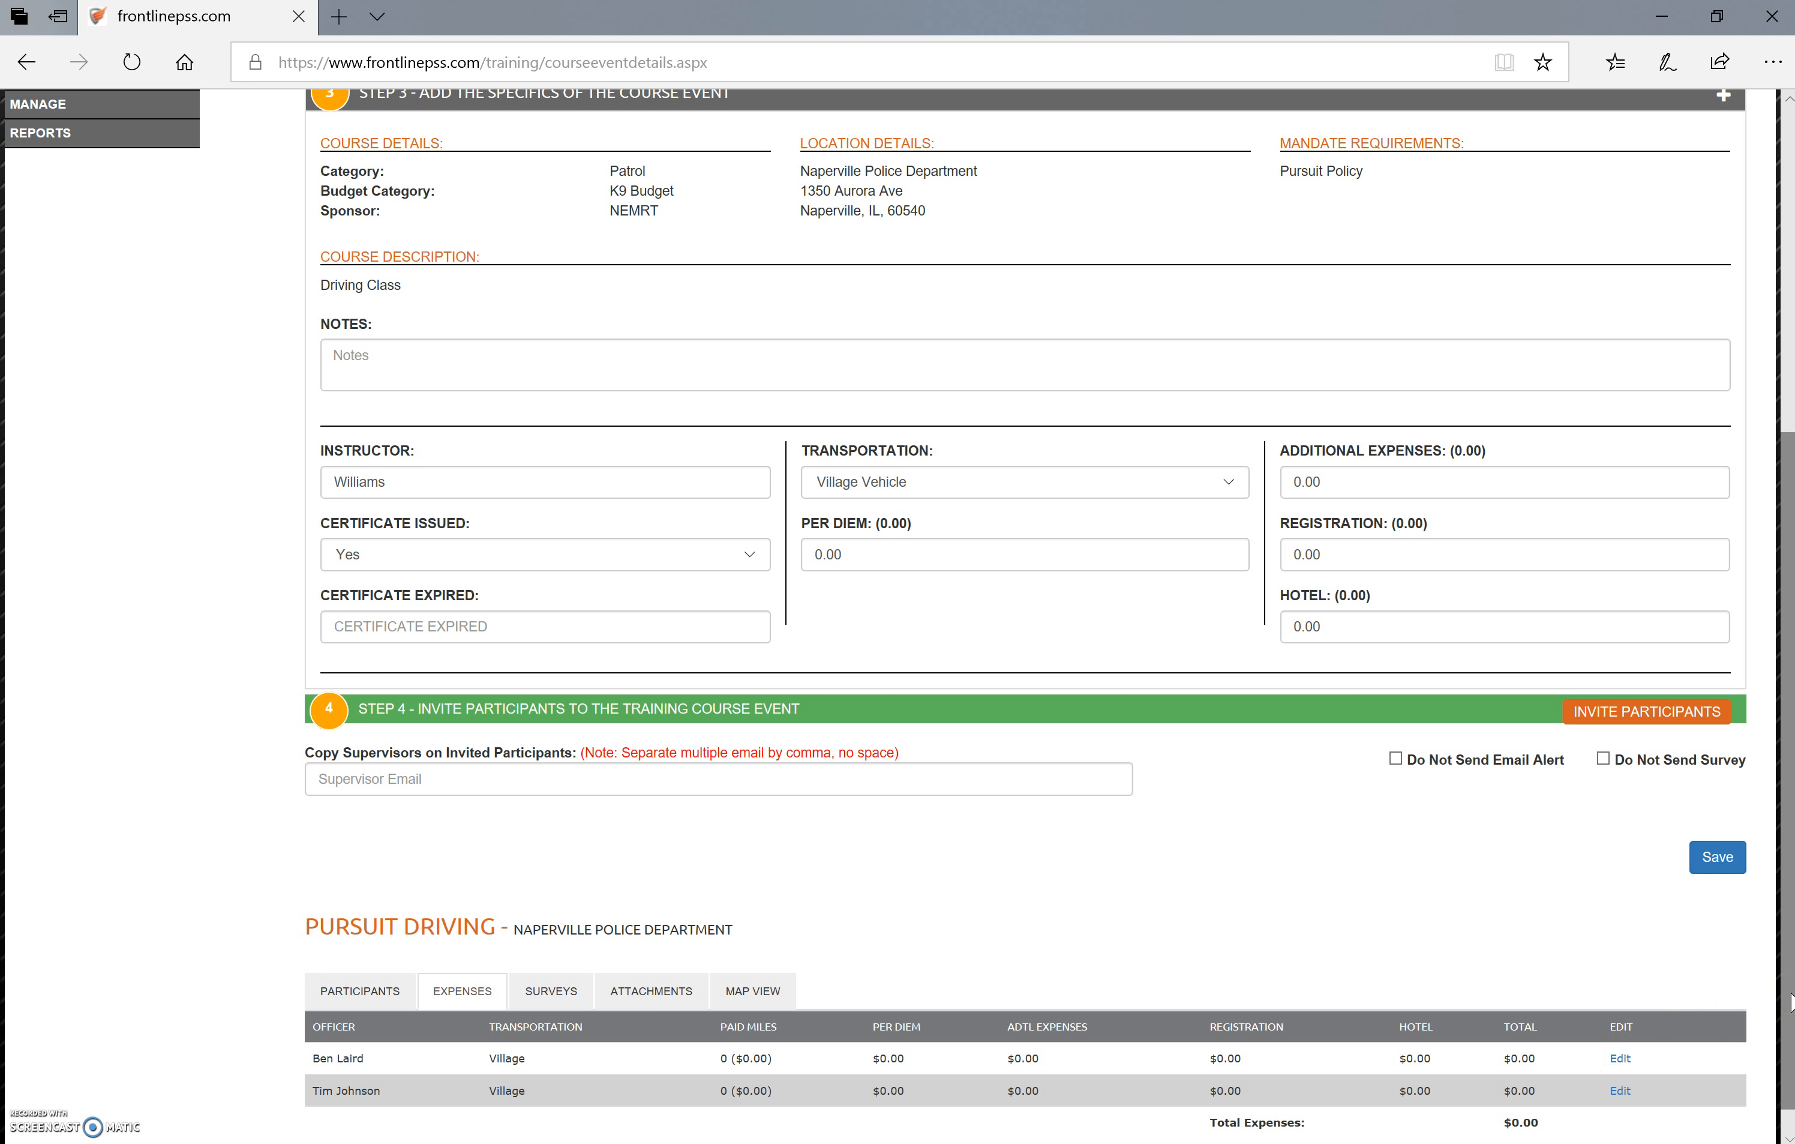
drag(1792, 1003, 1750, 610)
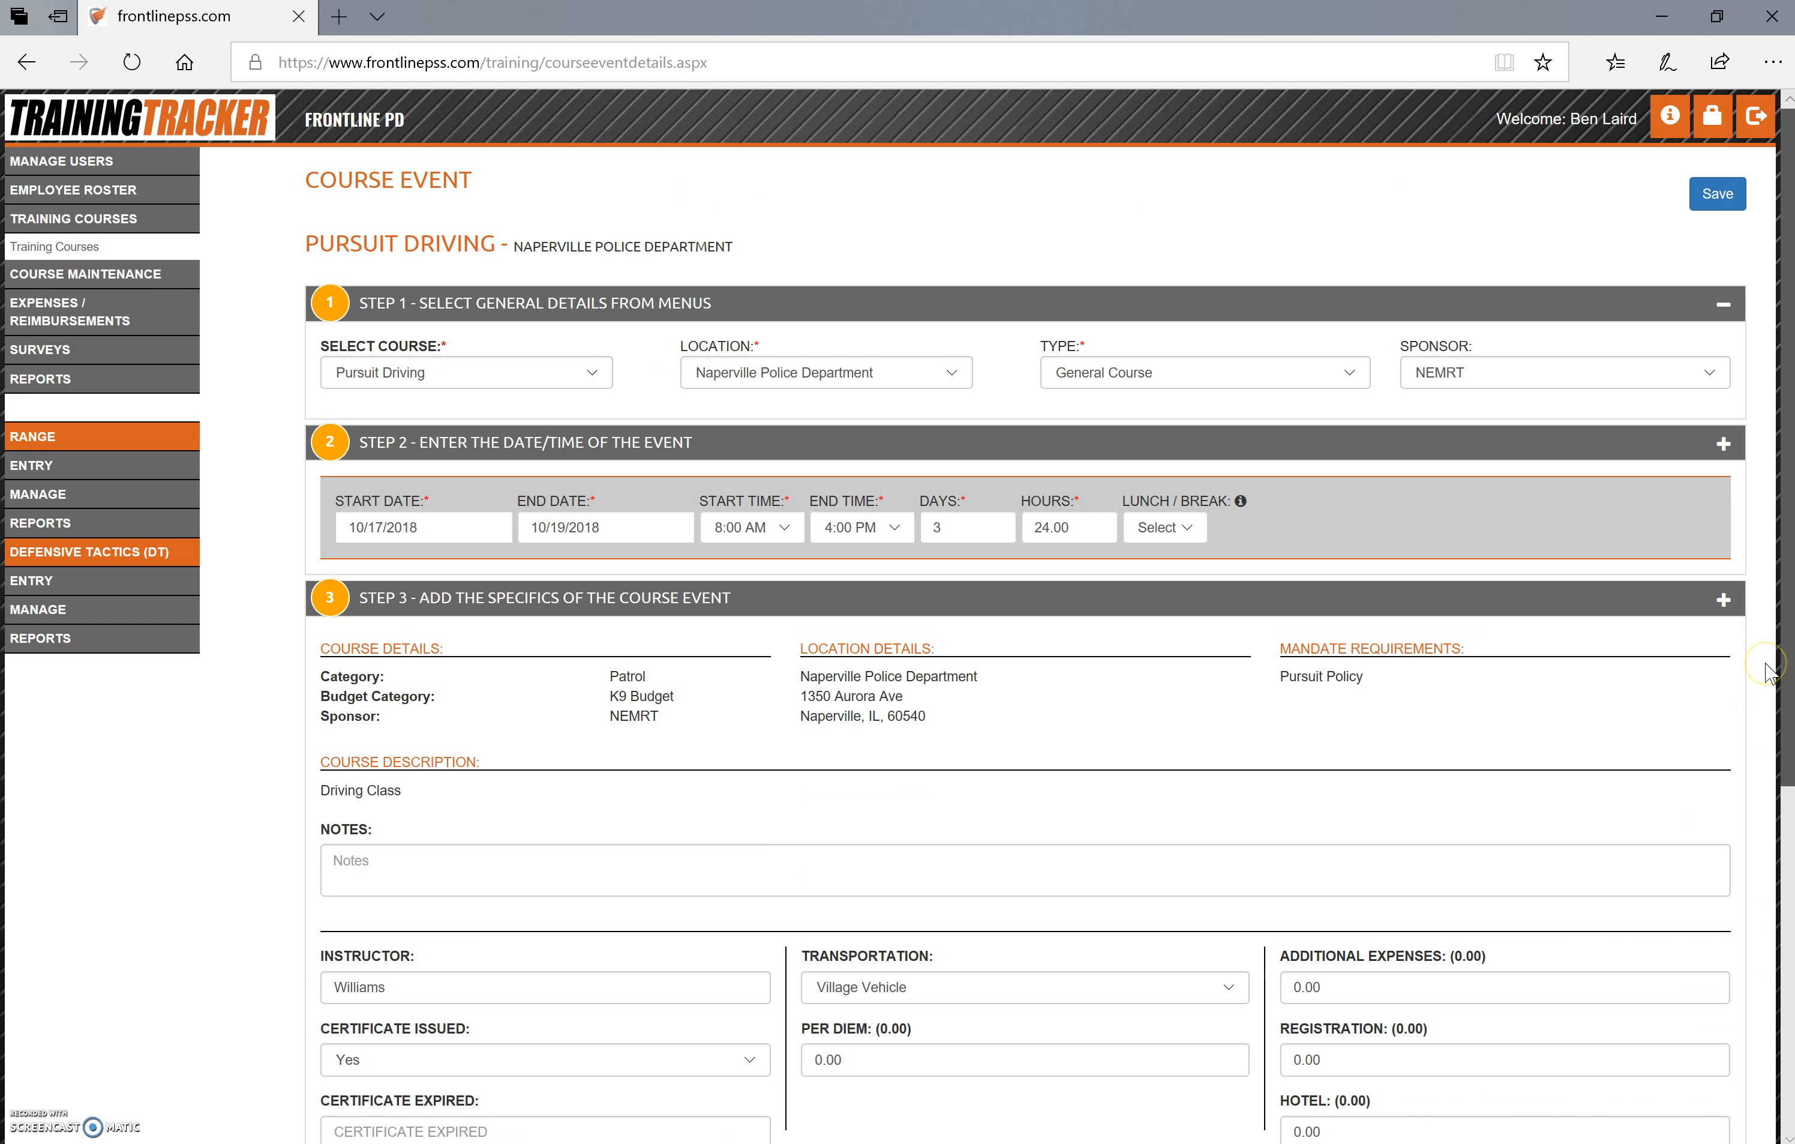
drag(1769, 674, 1784, 1024)
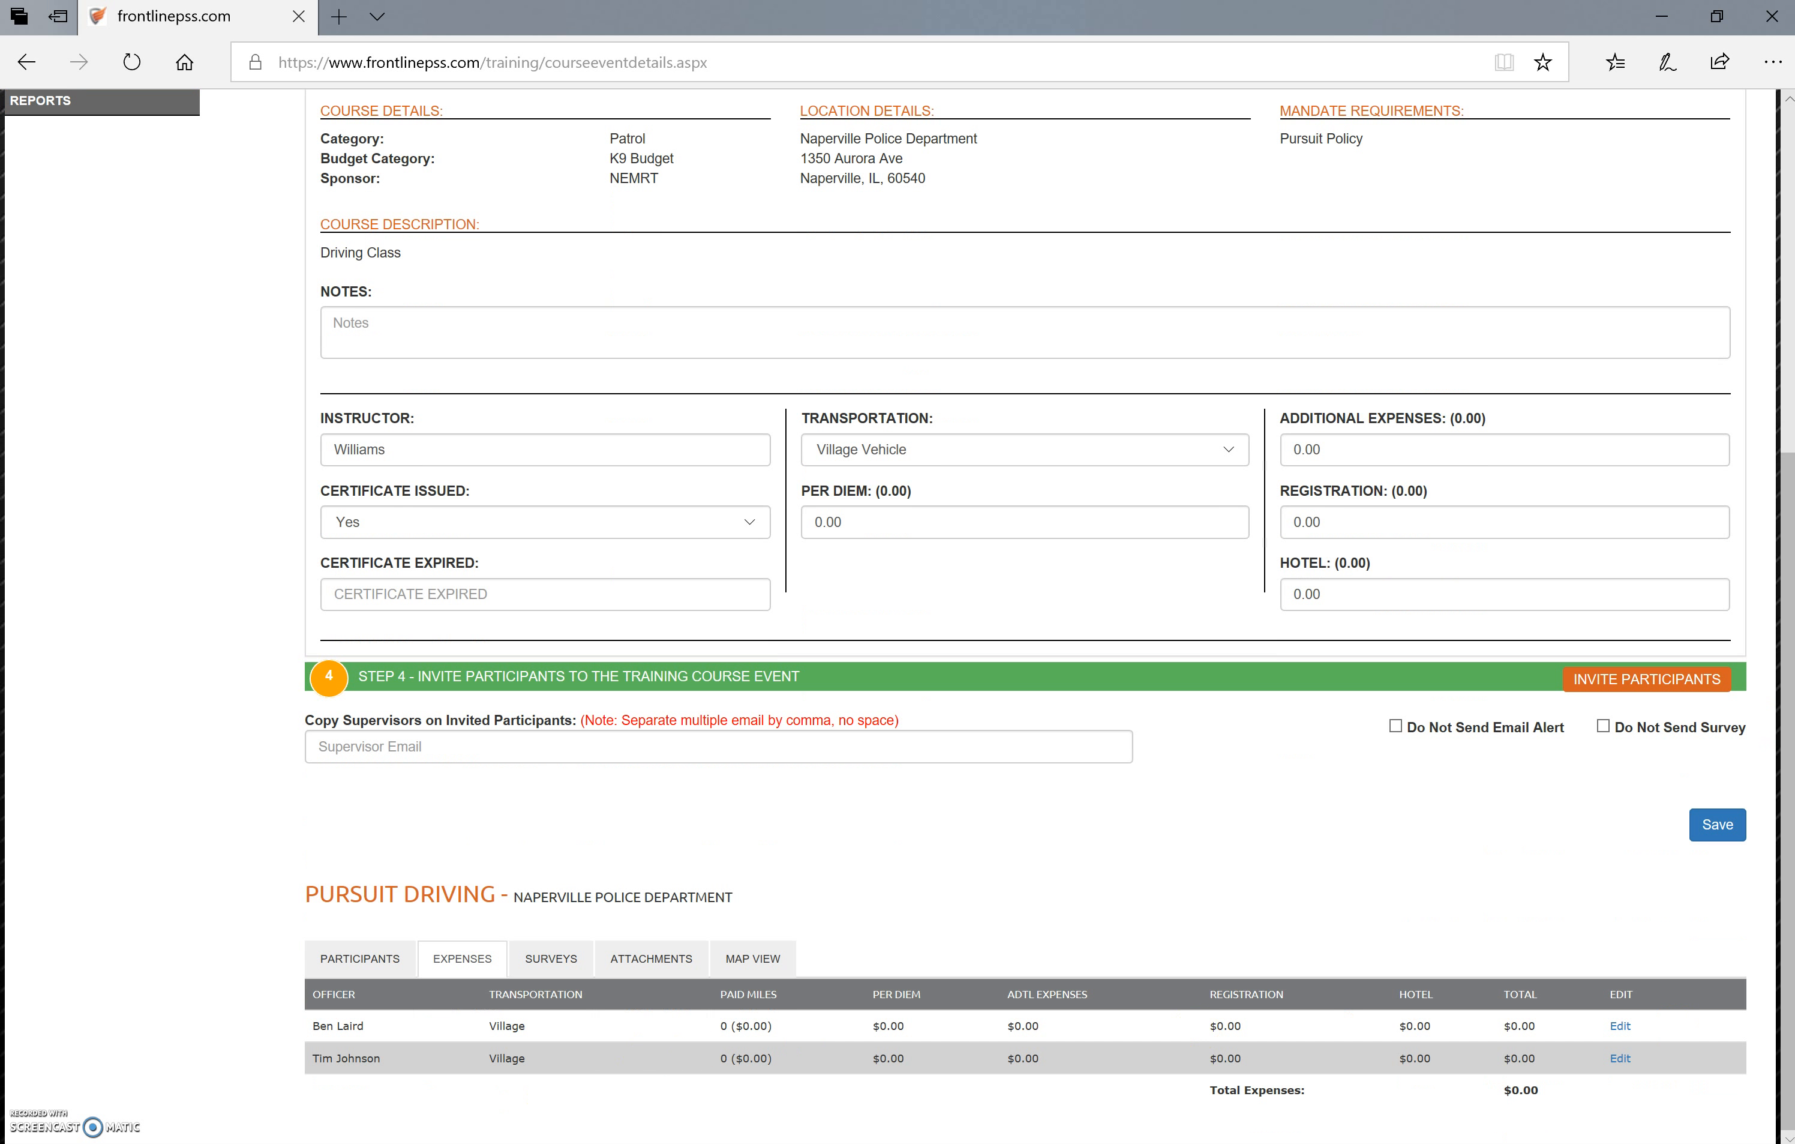